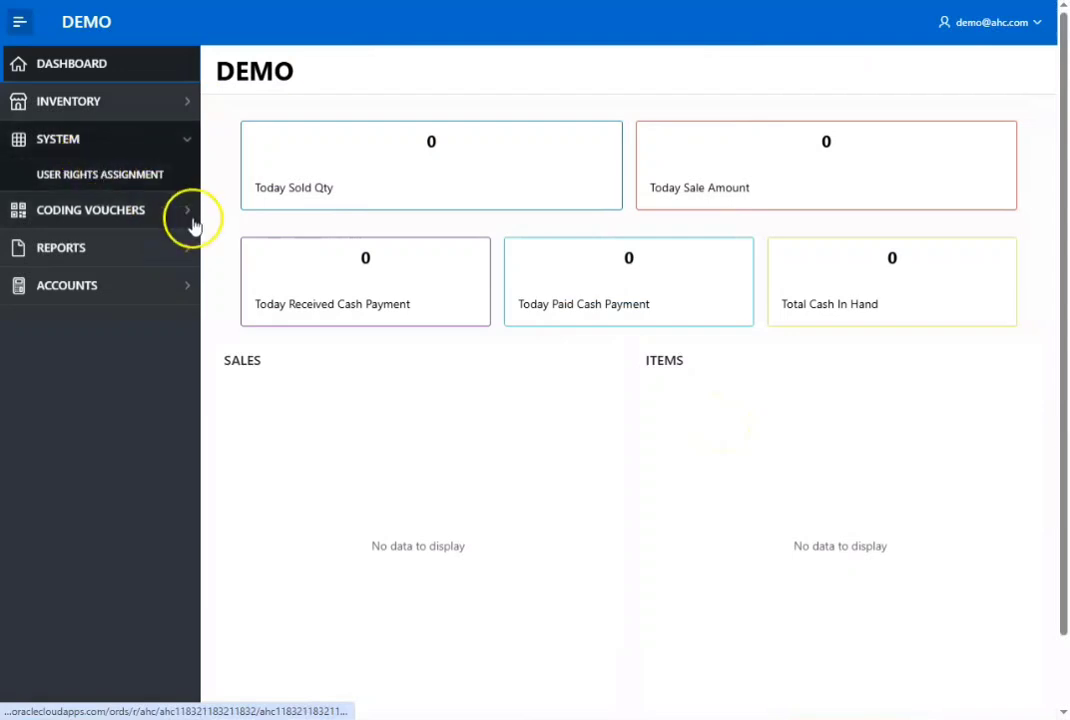
left_click(189, 212)
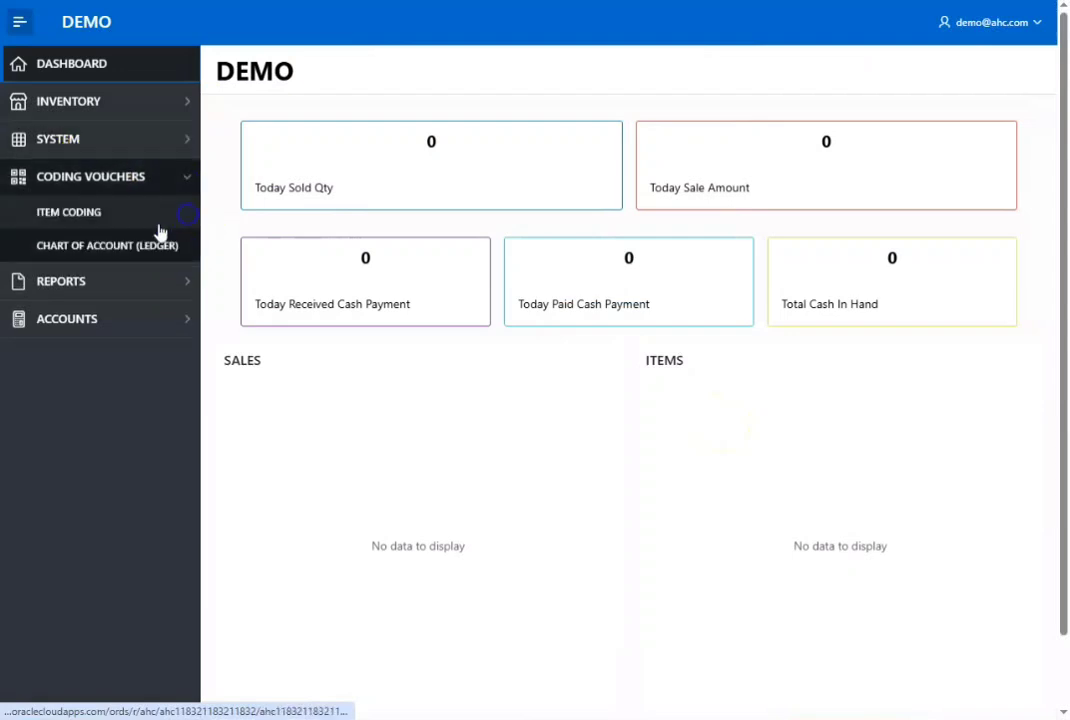
left_click(188, 283)
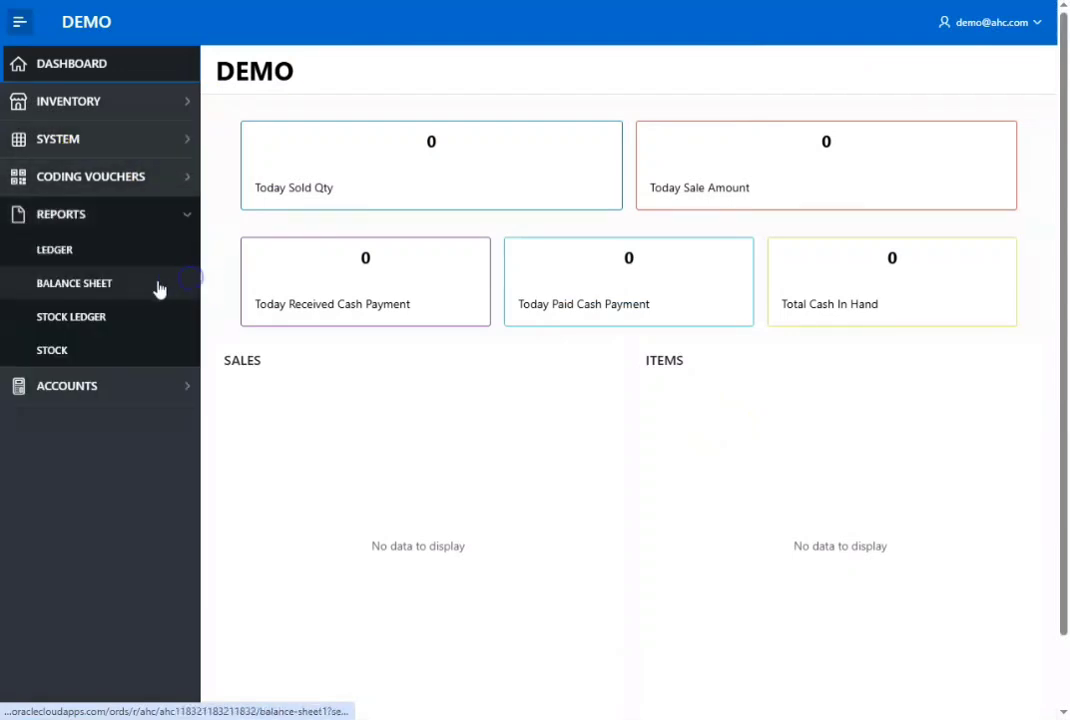
left_click(185, 388)
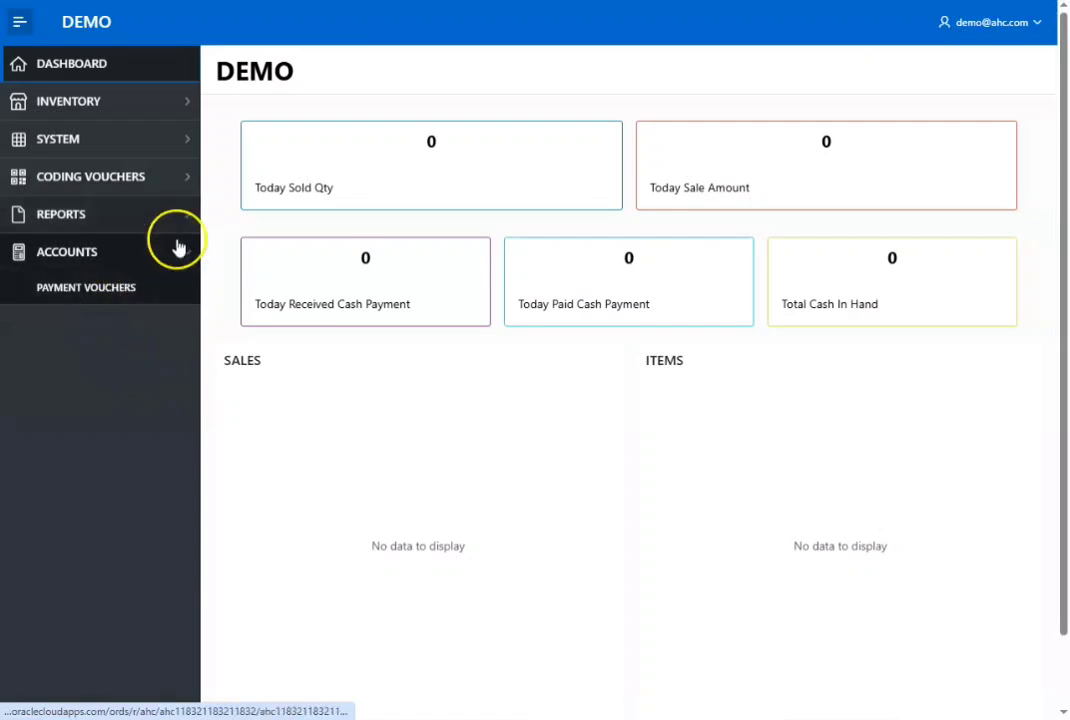
Create a new item code named DEMO ITEM2 in Item Coding
left_click(188, 184)
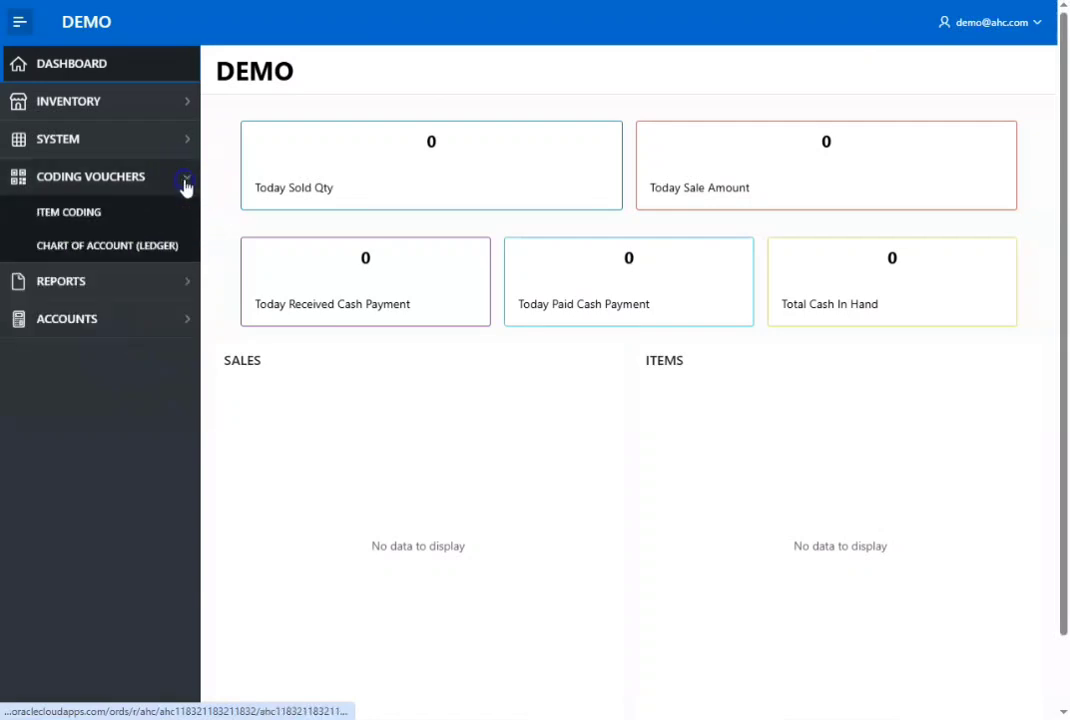
left_click(86, 212)
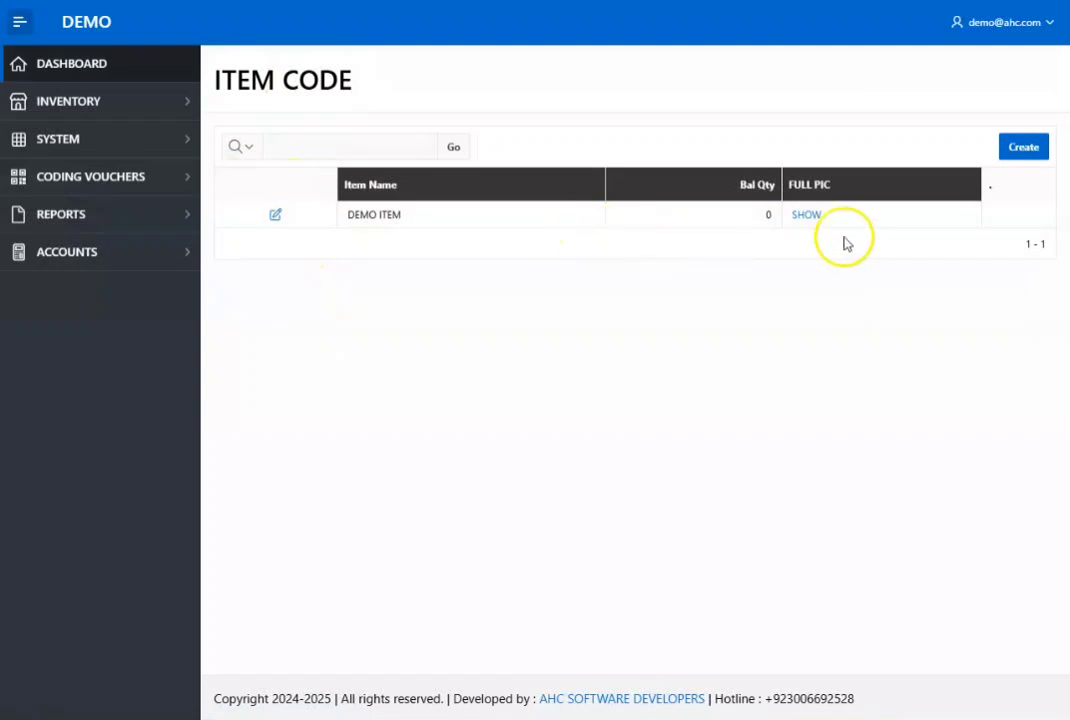
left_click(1022, 150)
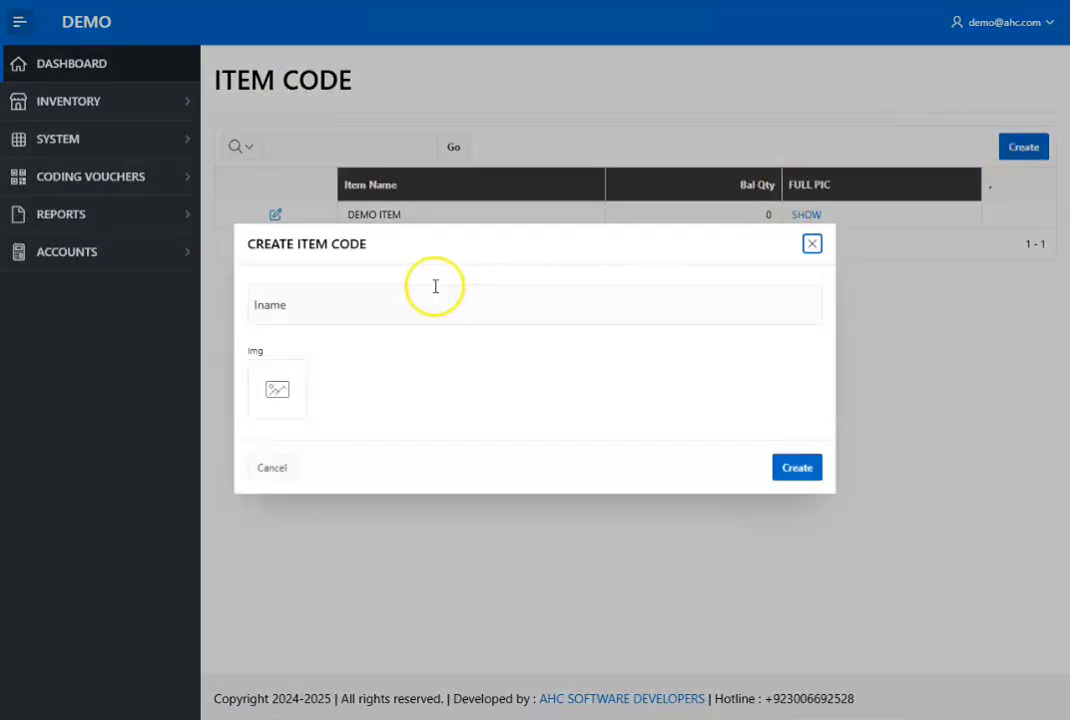
left_click(400, 310)
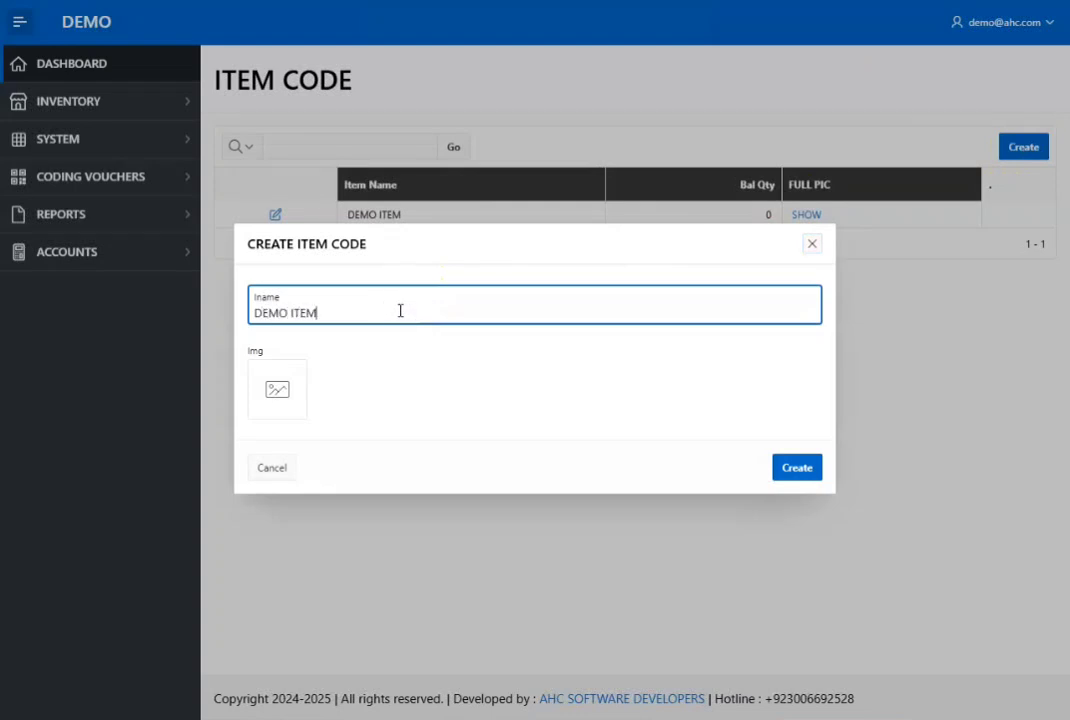
left_click(797, 472)
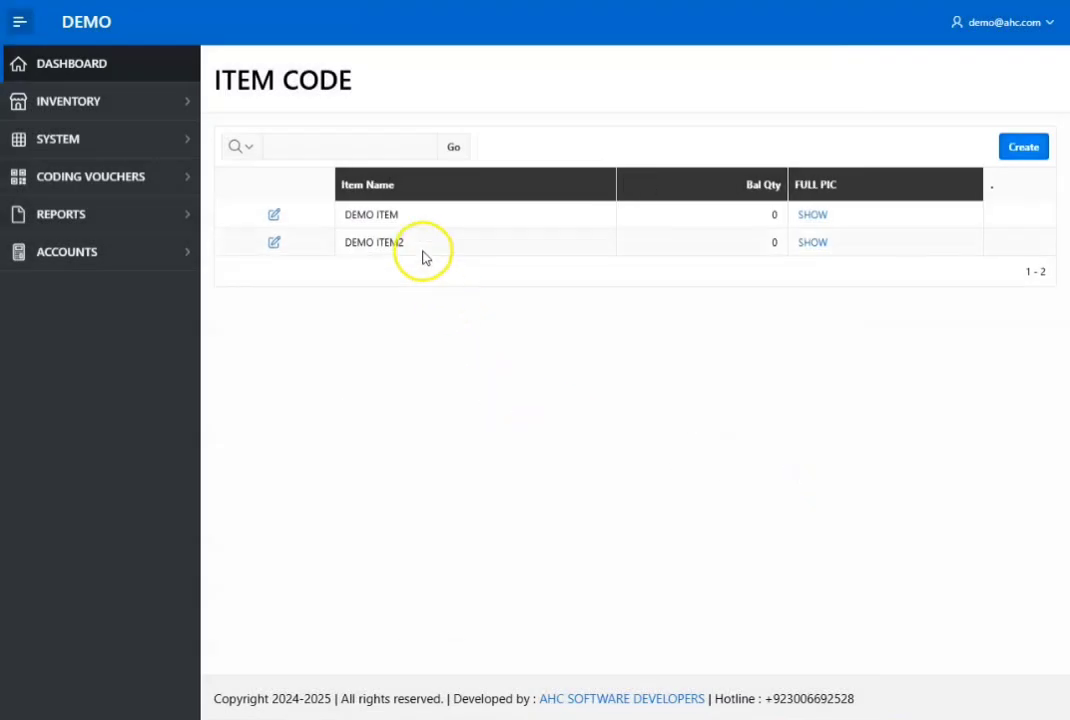
Rename the item DEMO ITEM2 to DEMO ITEM20 and apply the change
left_click(274, 246)
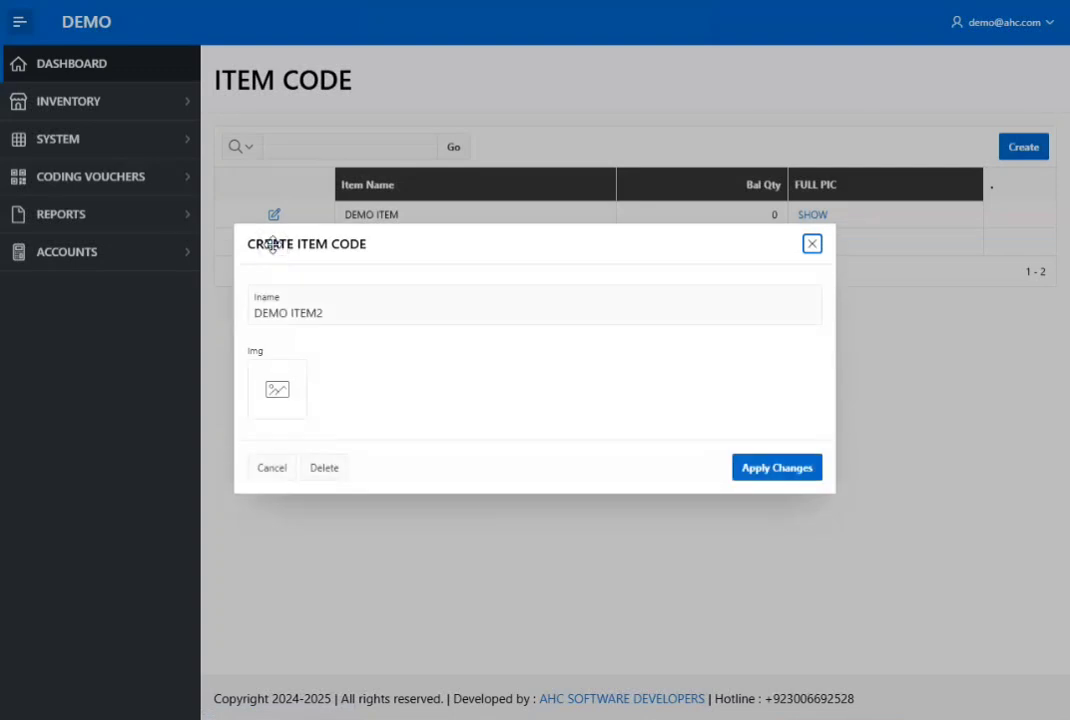
left_click(340, 311)
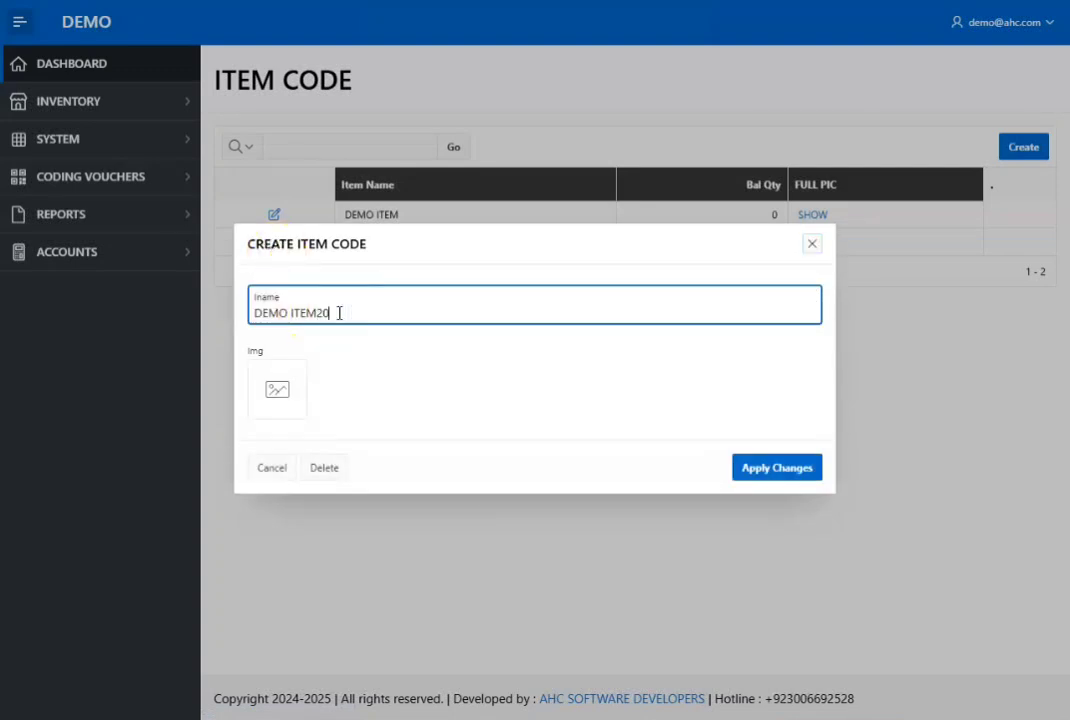
left_click(791, 472)
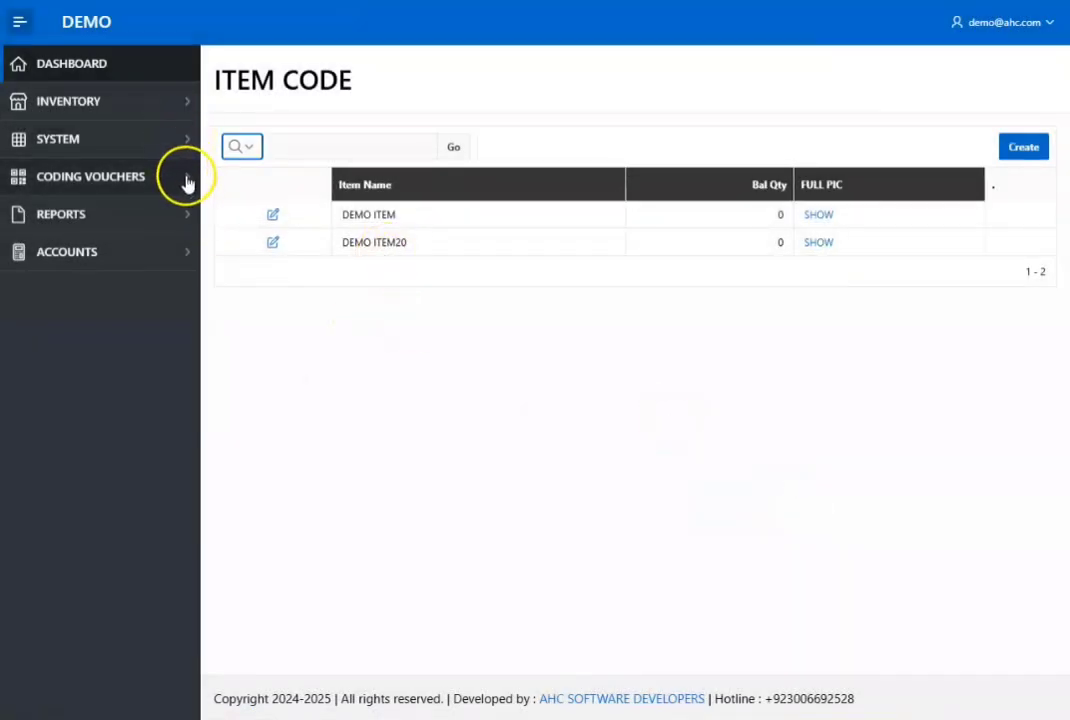
Start a new Chart of Account (Ledger) entry with sub code CUSTOMERS and description DEMO CUSTOMER 3
left_click(187, 180)
left_click(110, 251)
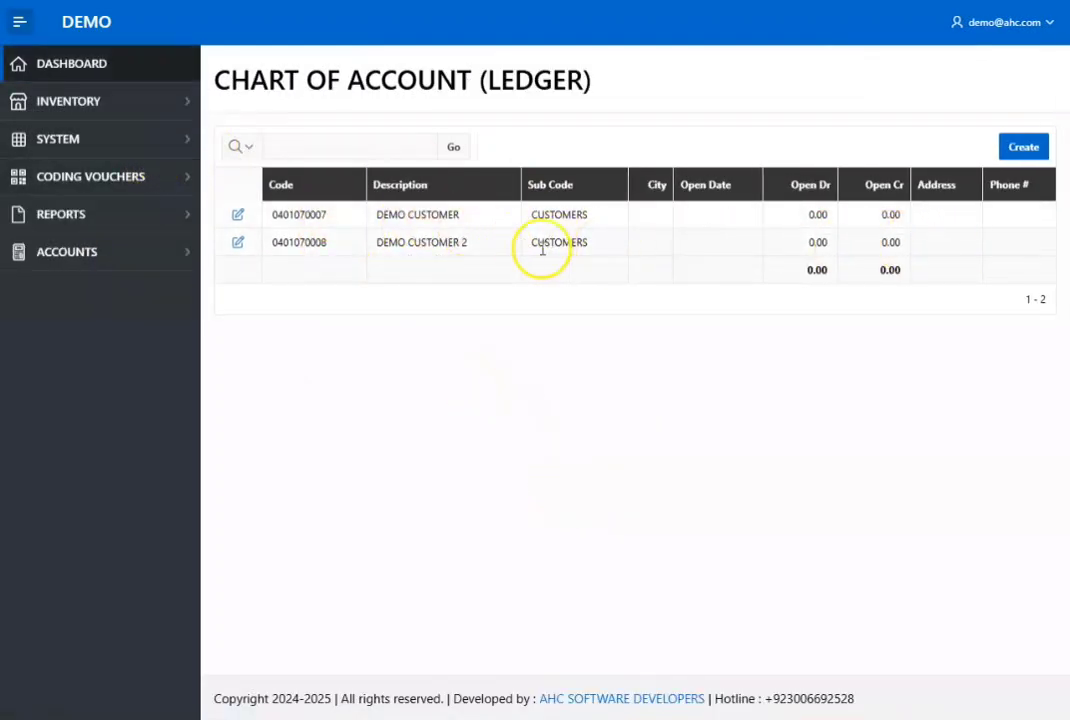
left_click(1022, 152)
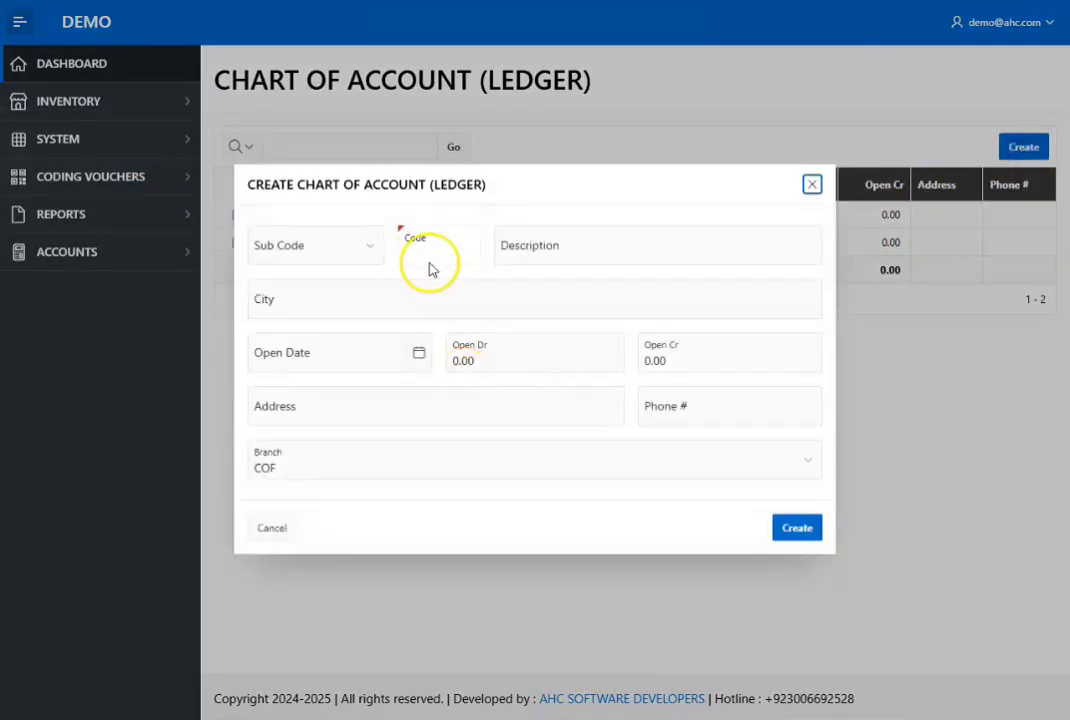
left_click(366, 246)
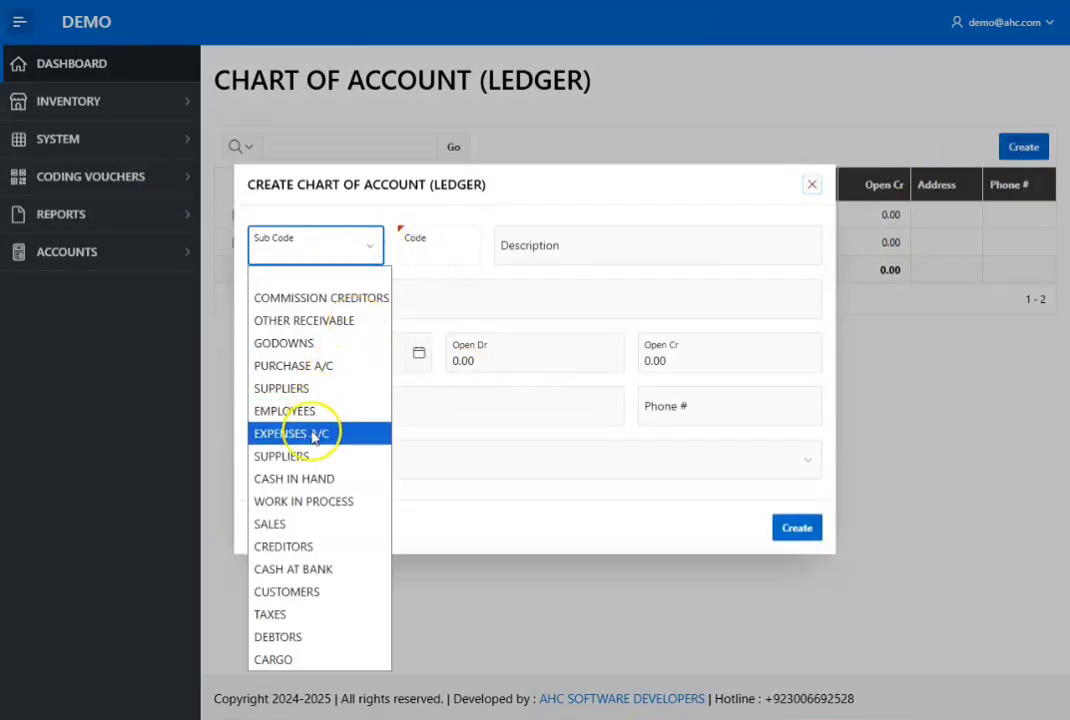
left_click(303, 592)
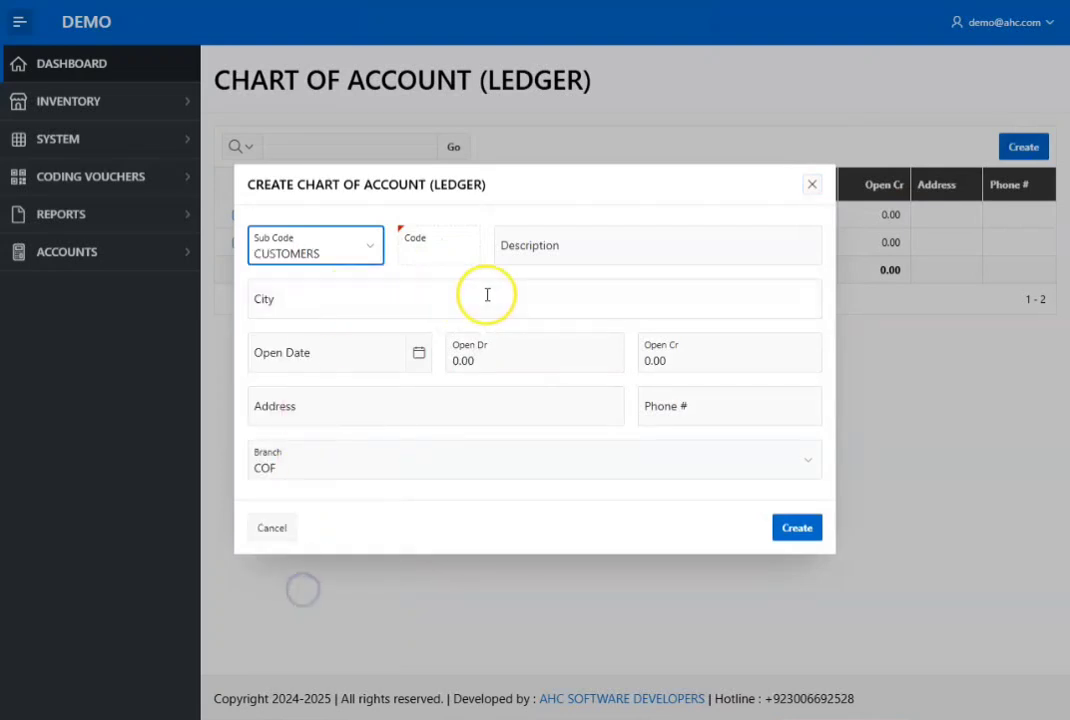
left_click(527, 247)
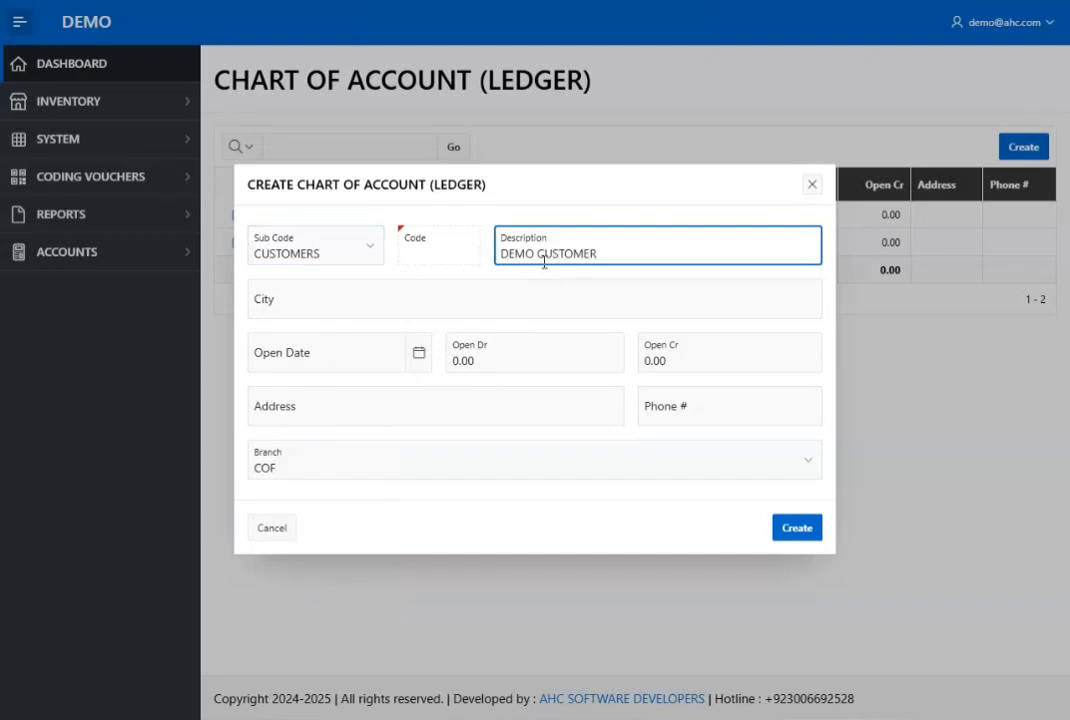
Set the ledger entry's branch and city to FAISALABAD and its open date to 11-02-2026, and submit it
left_click(320, 472)
key("Down")
key("Return")
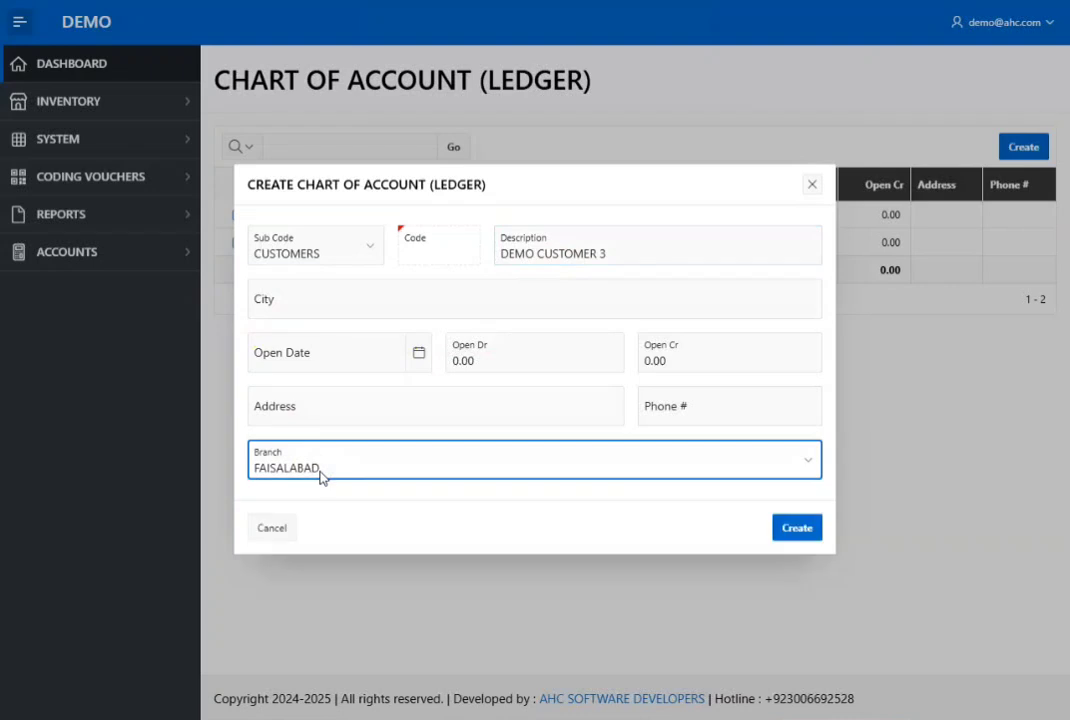
left_click(299, 294)
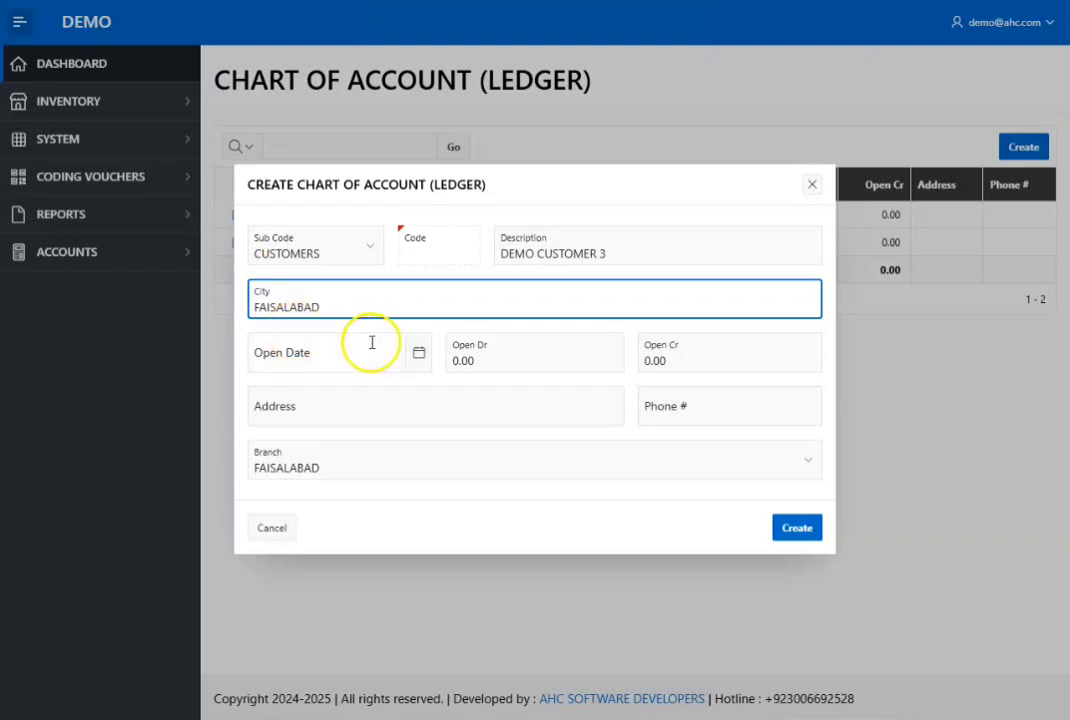
left_click(418, 355)
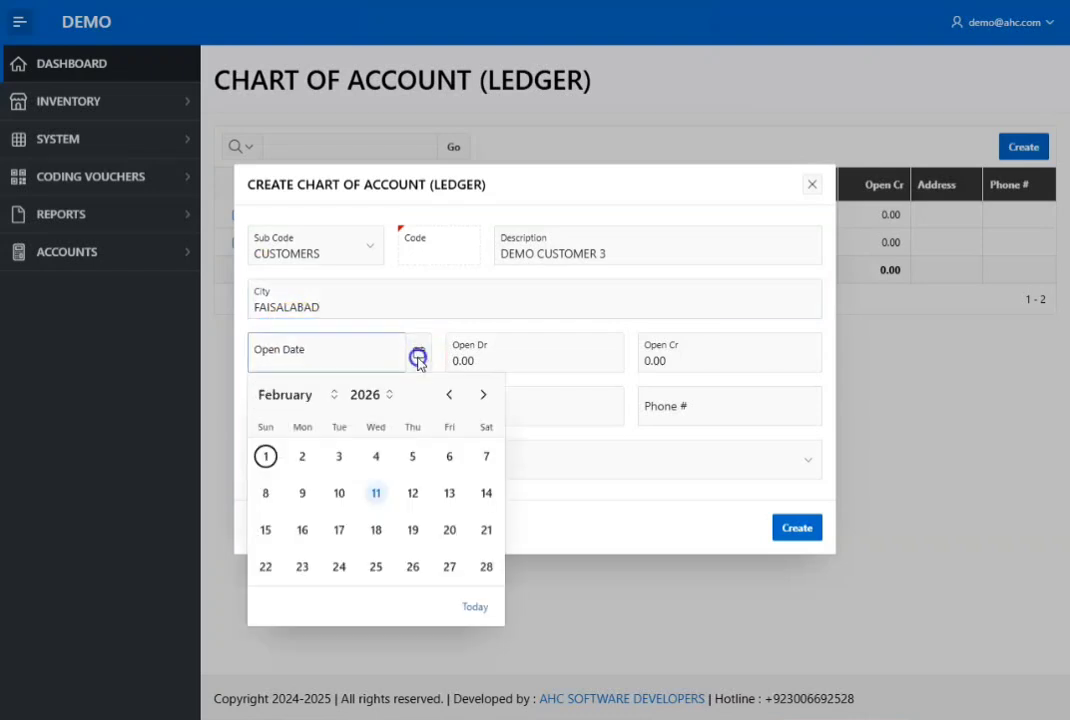
left_click(378, 497)
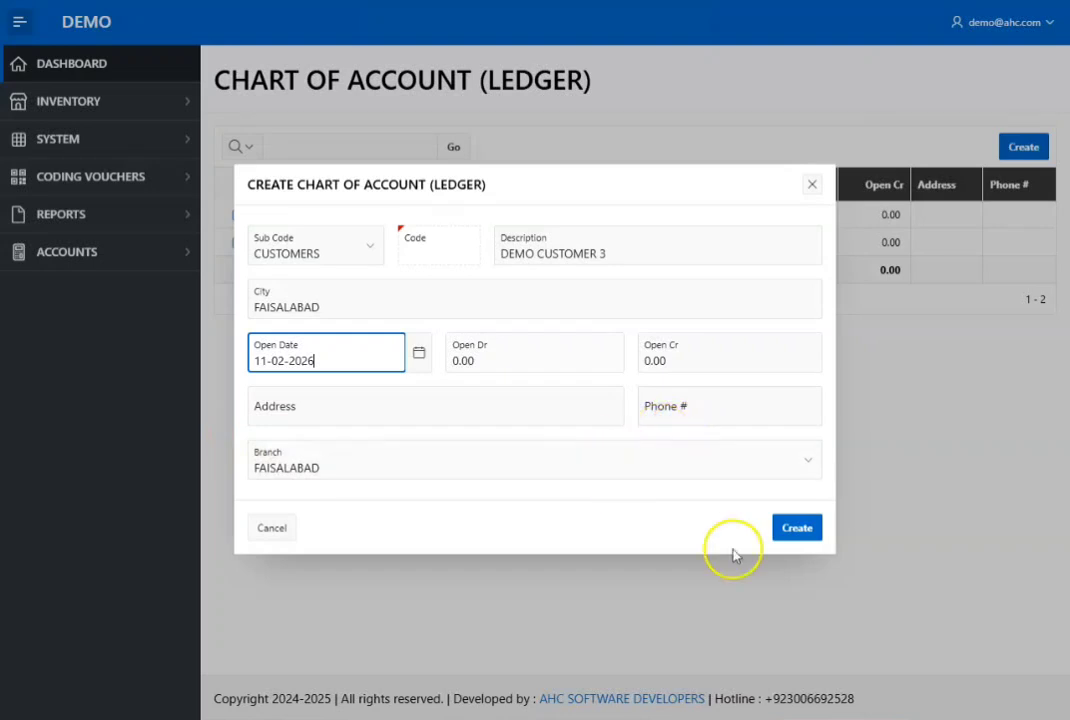
left_click(795, 530)
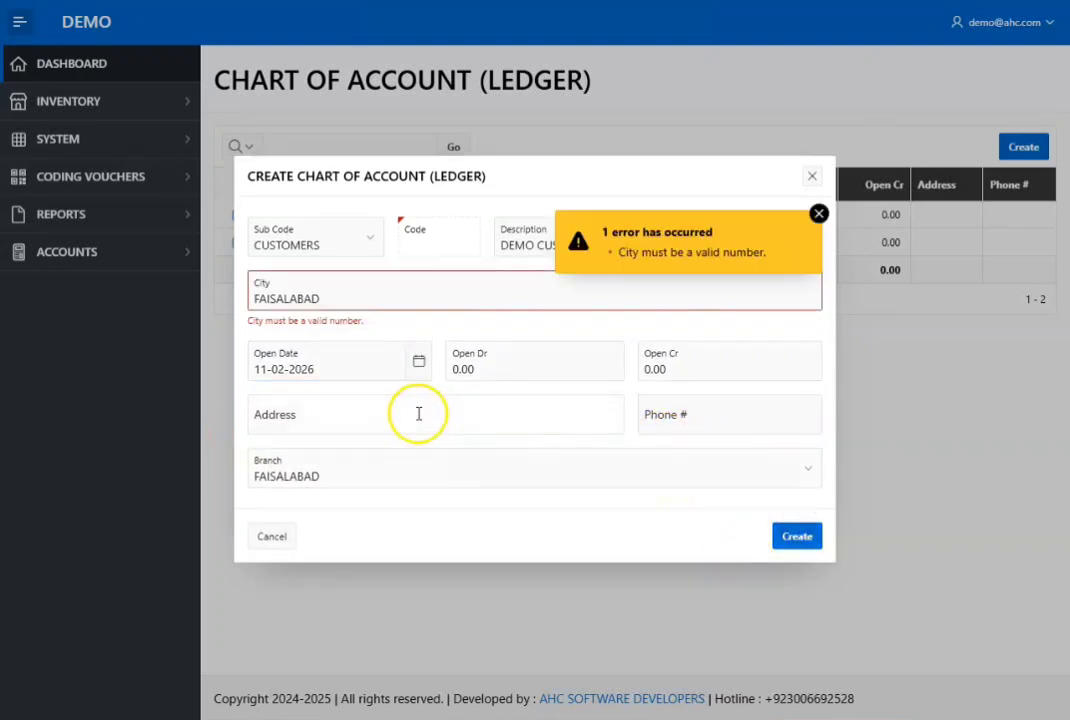
Replace the ledger entry's city with 1 and create the account
left_click_drag(331, 295, 200, 300)
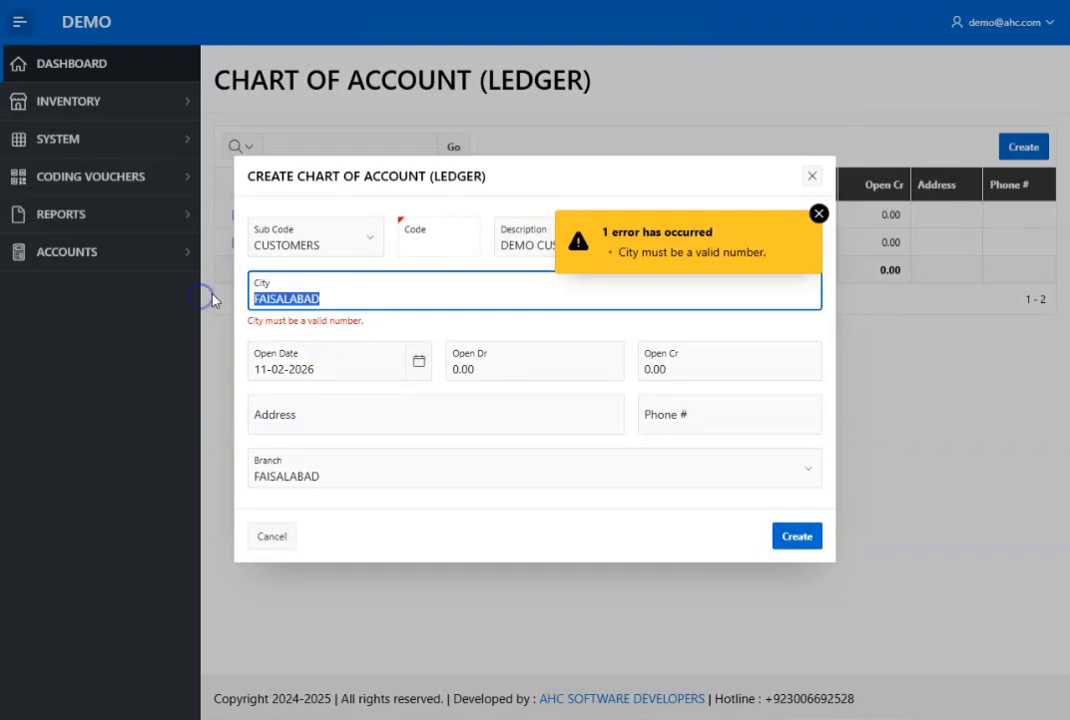
type("1")
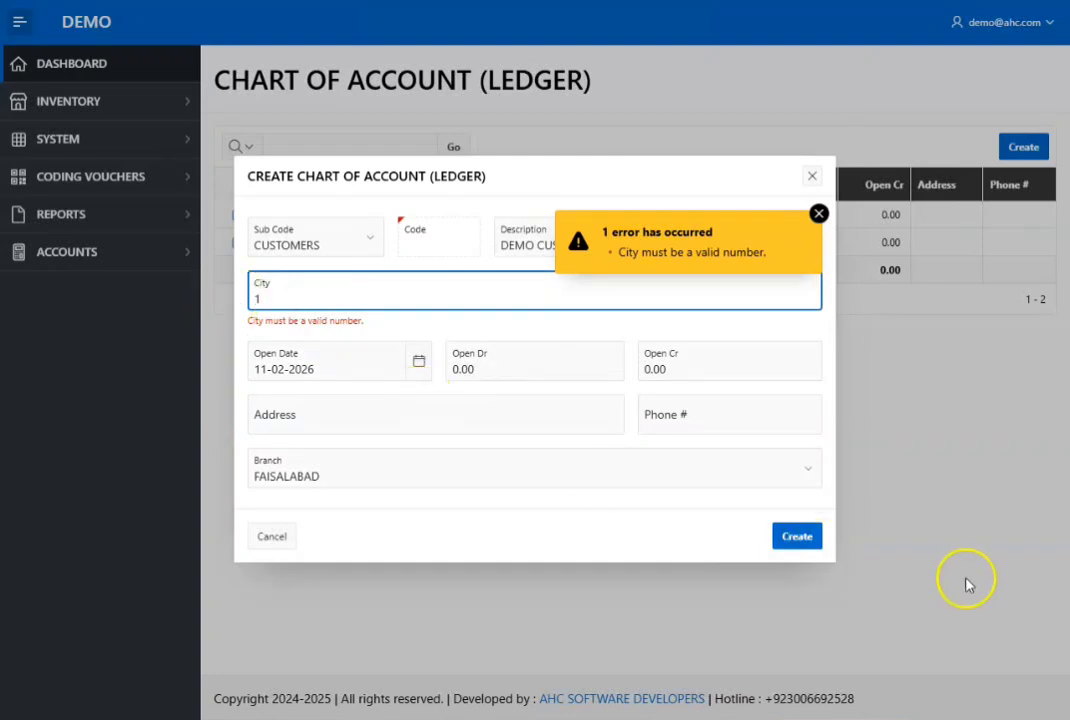
left_click(797, 537)
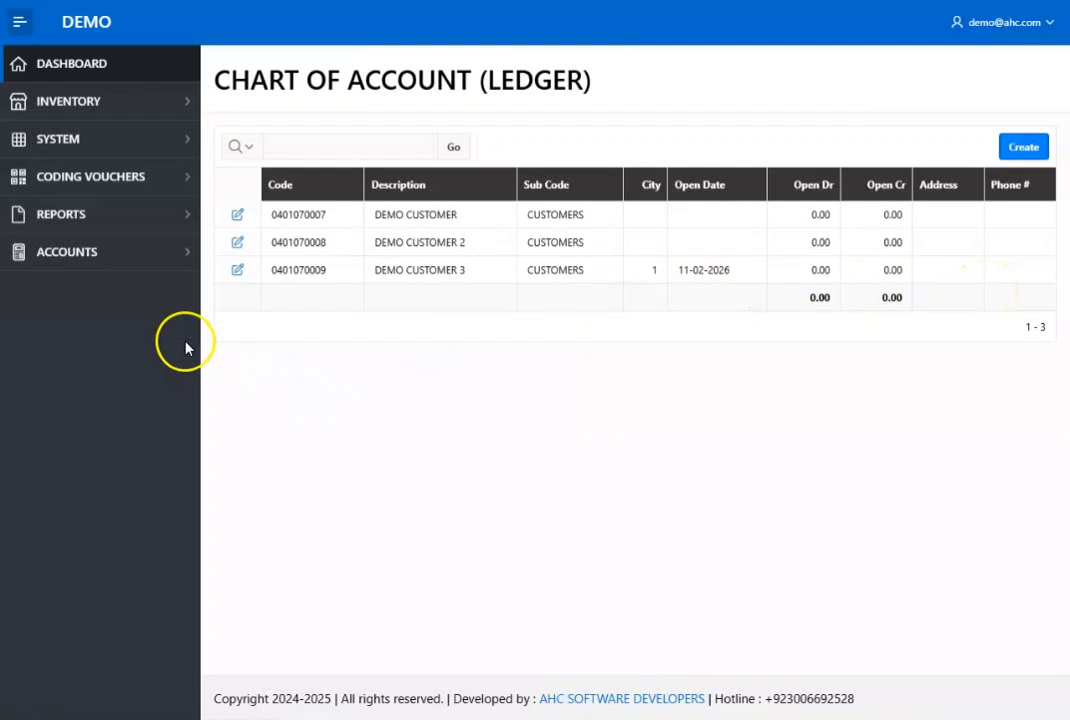
Start a new inventory purchase for party DEMO CUSTOMER with party bill number 125 DEMO
left_click(189, 105)
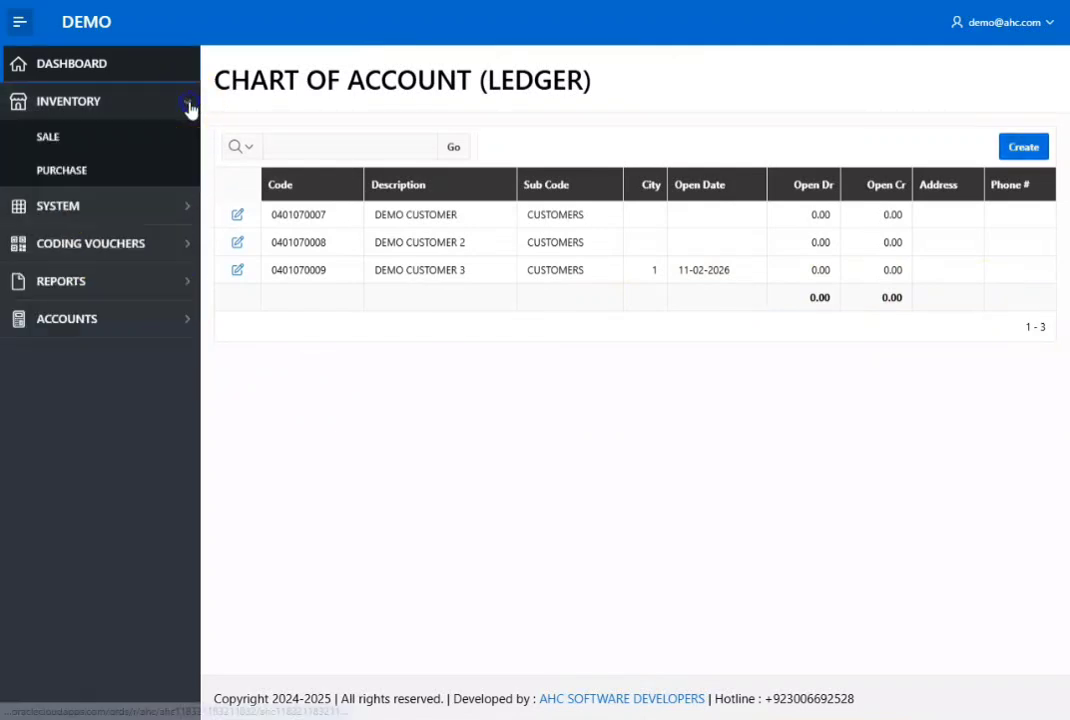
left_click(72, 172)
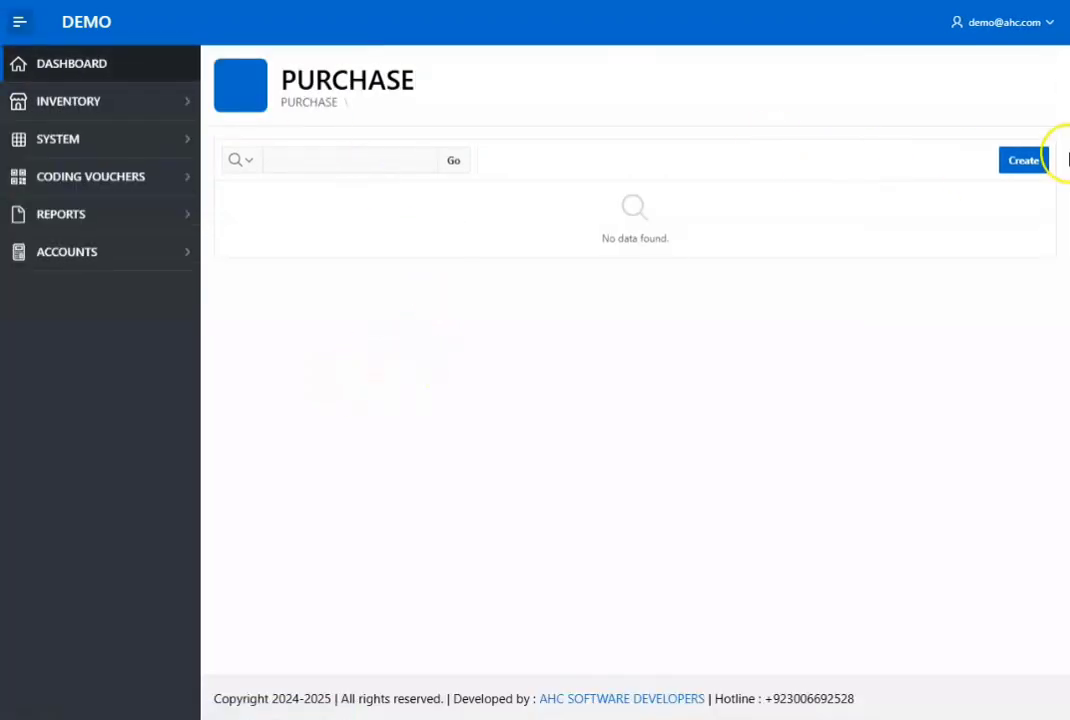
left_click(1025, 165)
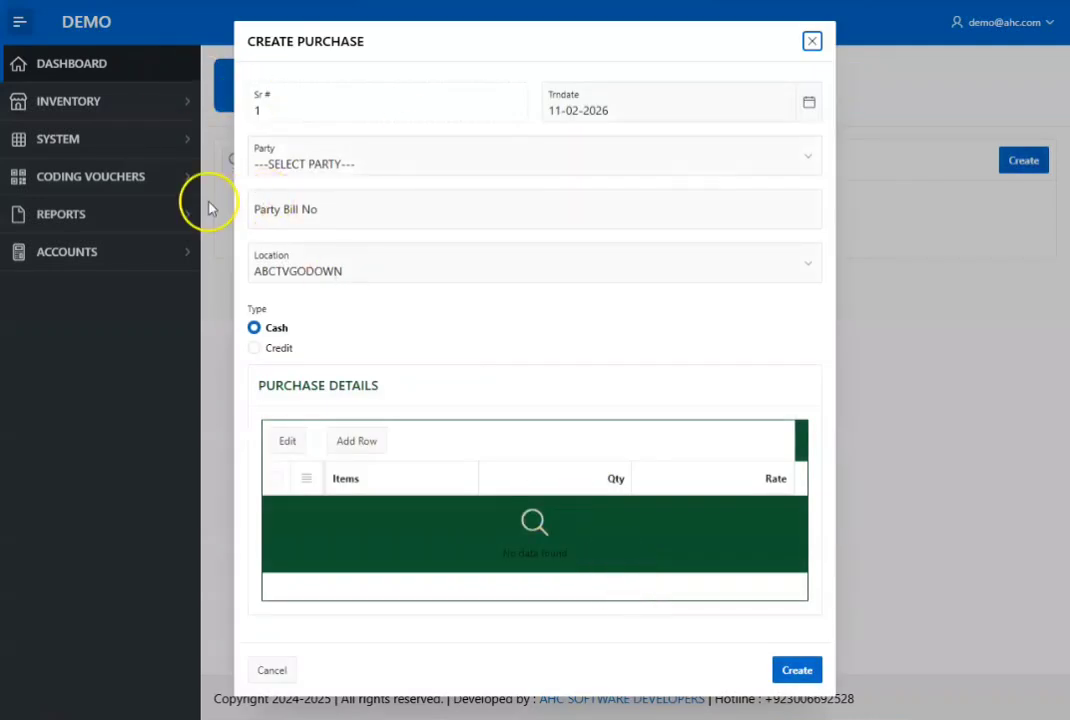
left_click(353, 165)
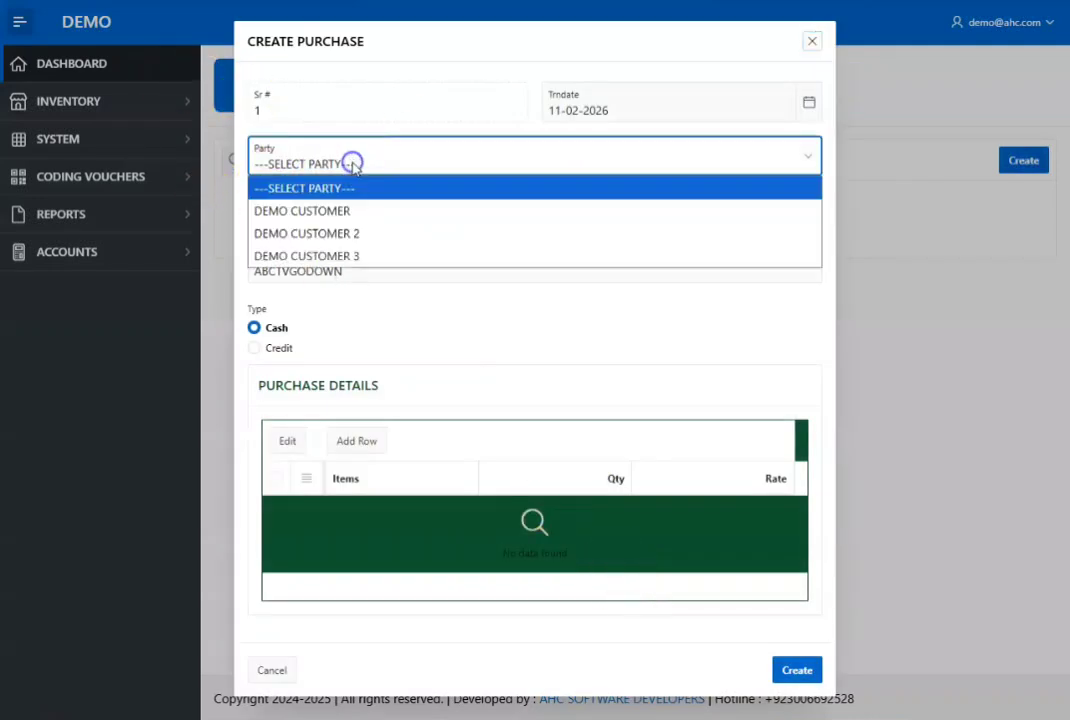
left_click(353, 212)
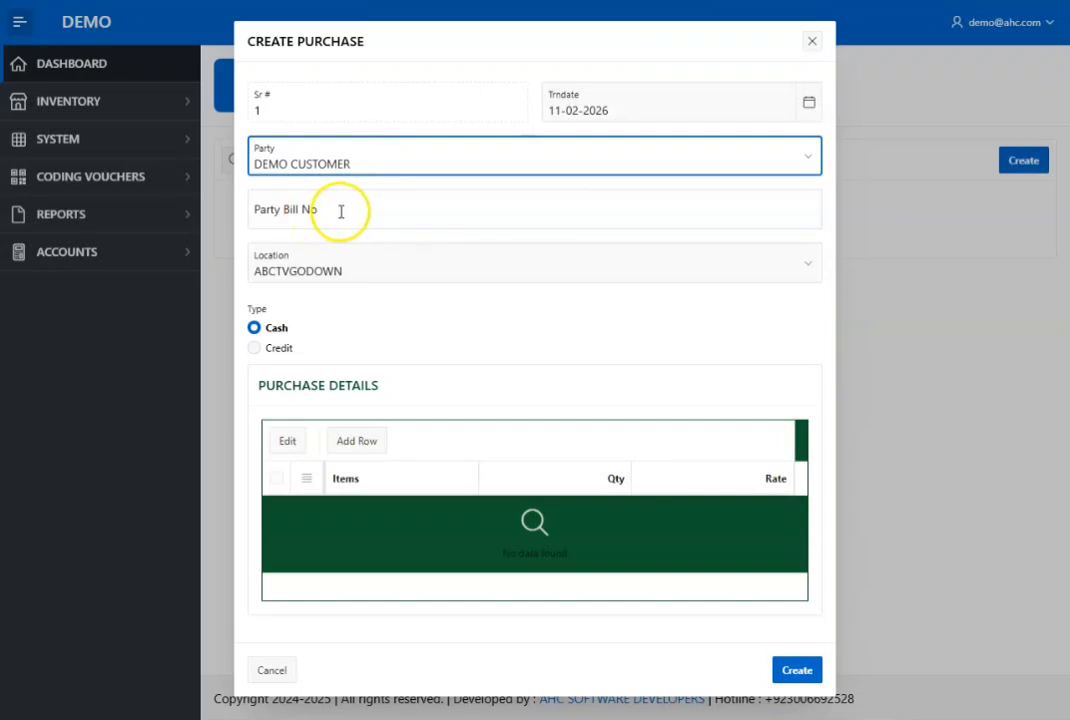
left_click(341, 211)
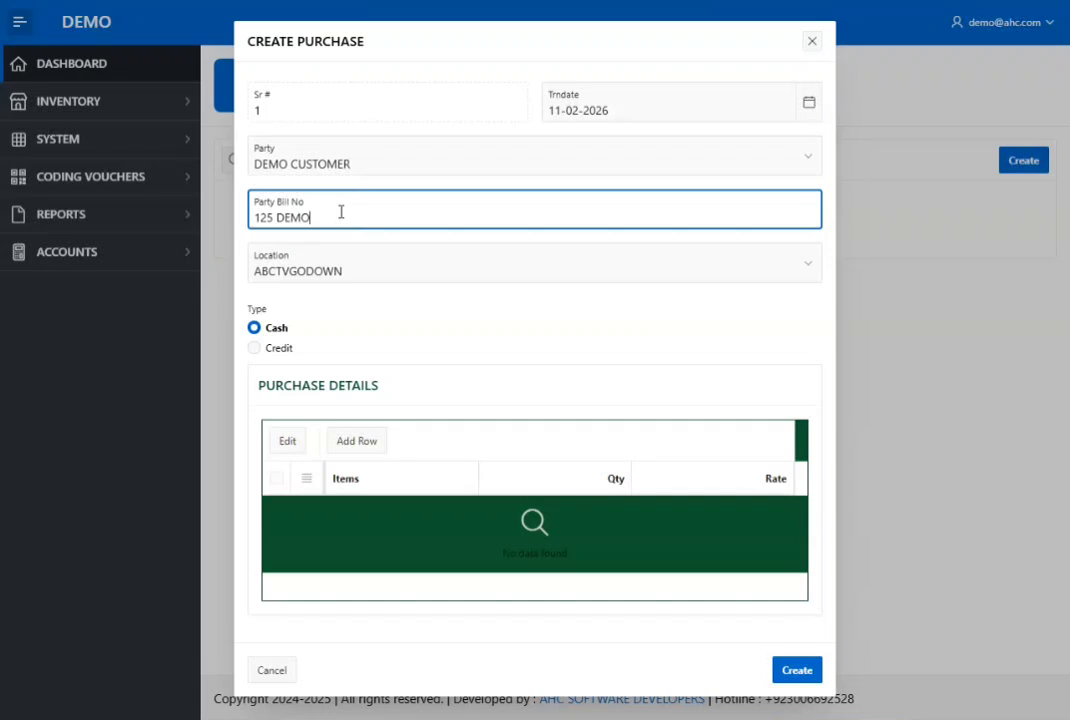
Set the purchase location to GODOWN FAISALABAD and the type to Credit
left_click(355, 273)
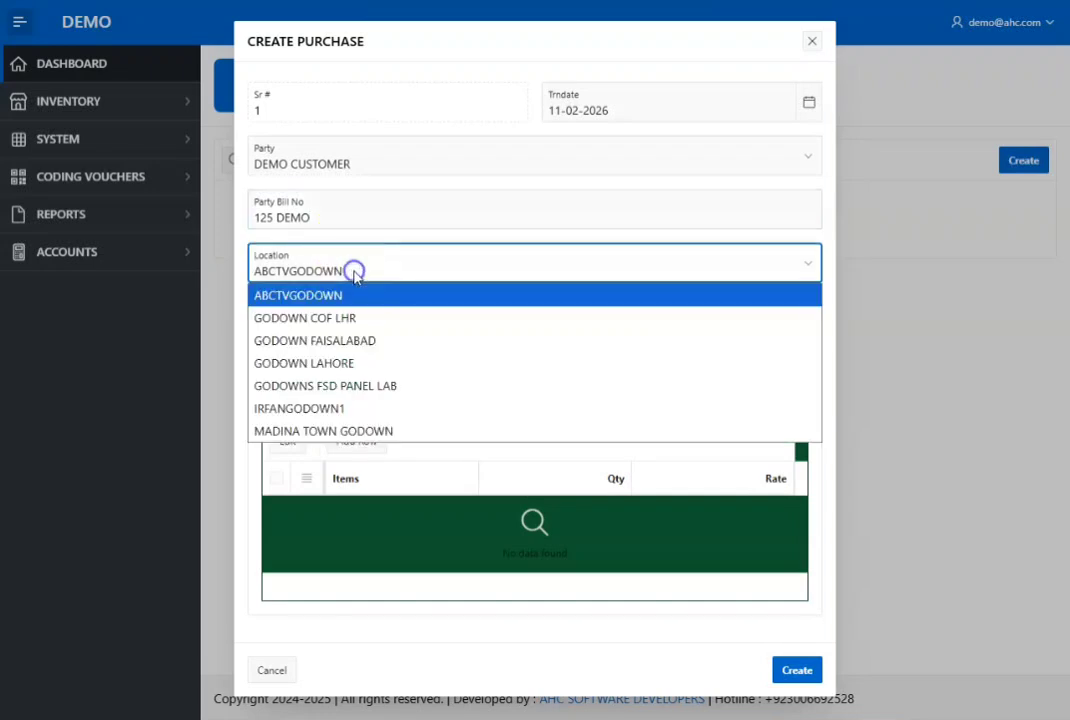
left_click(363, 340)
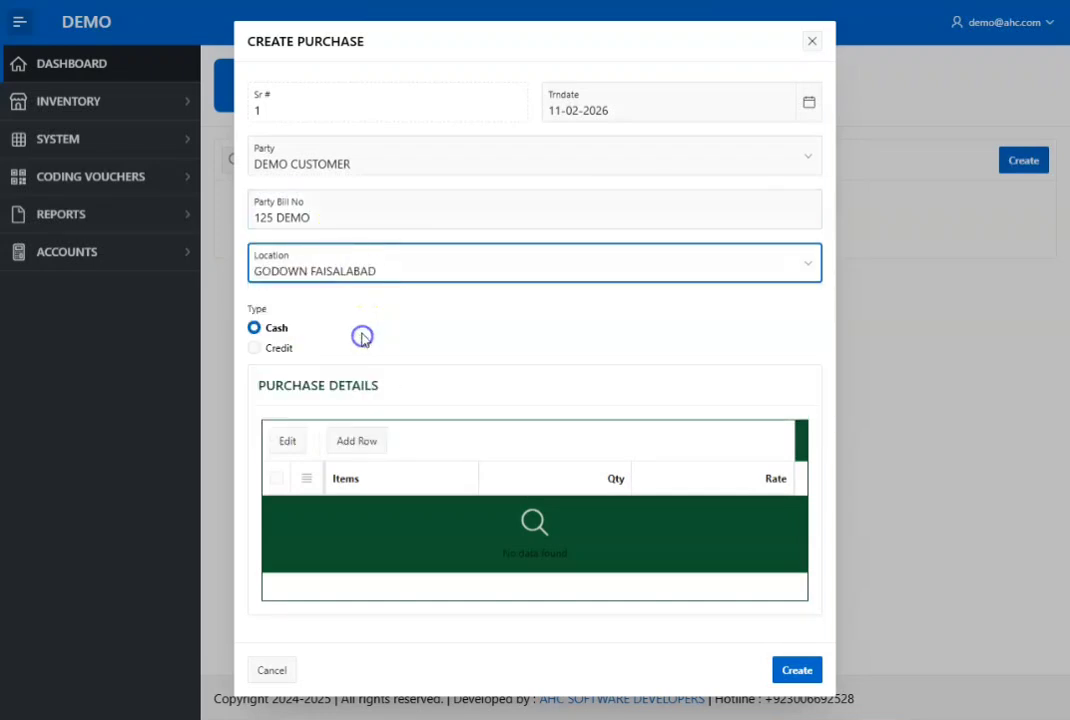
left_click(282, 348)
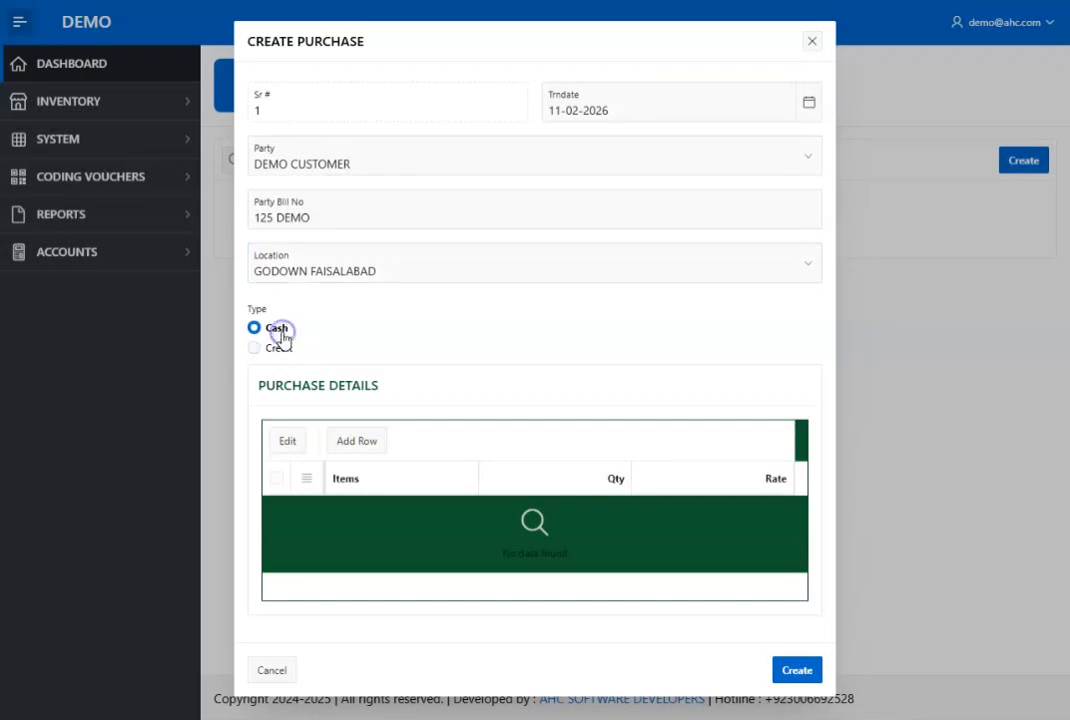
Add a purchase detail row for DEMO ITEM with quantity 20 and rate 500
left_click(374, 443)
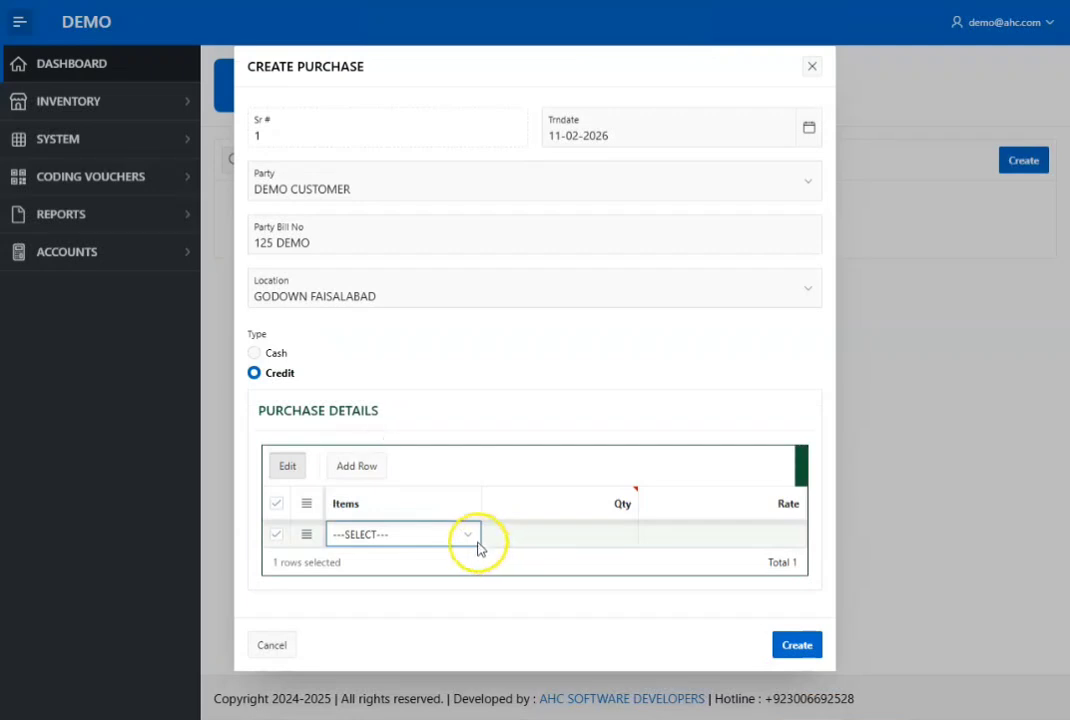
left_click(474, 541)
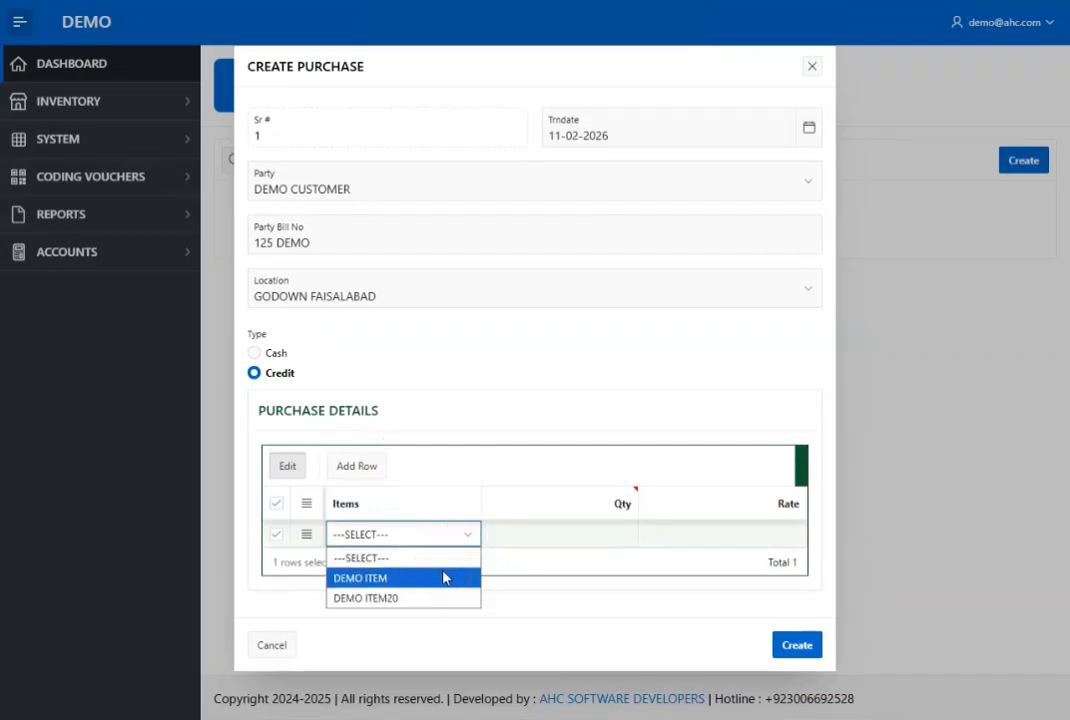
left_click(444, 577)
left_click(526, 532)
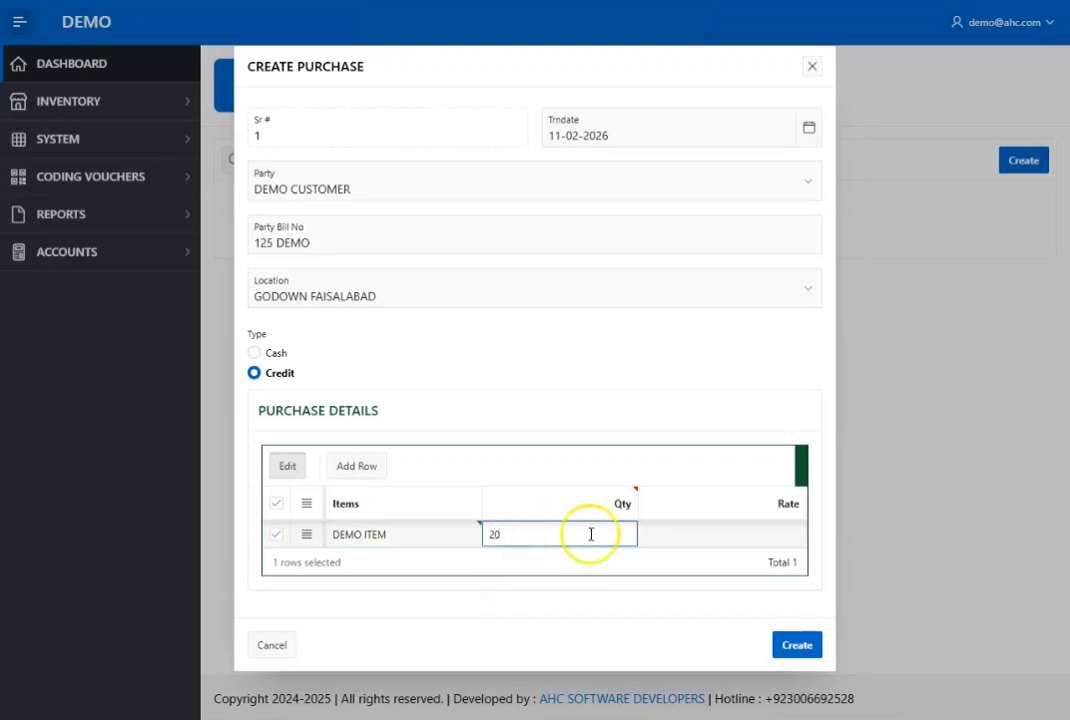
left_click(686, 532)
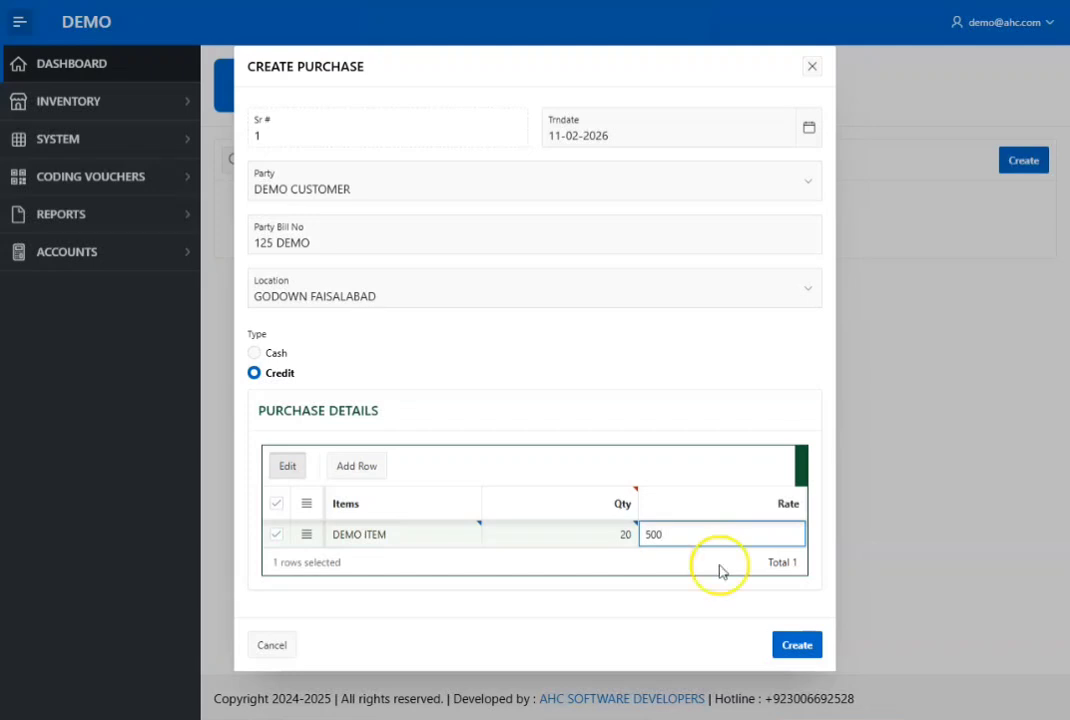
Add a second purchase row for DEMO ITEM20 with quantity 10 and rate 501, and create the purchase
left_click(361, 467)
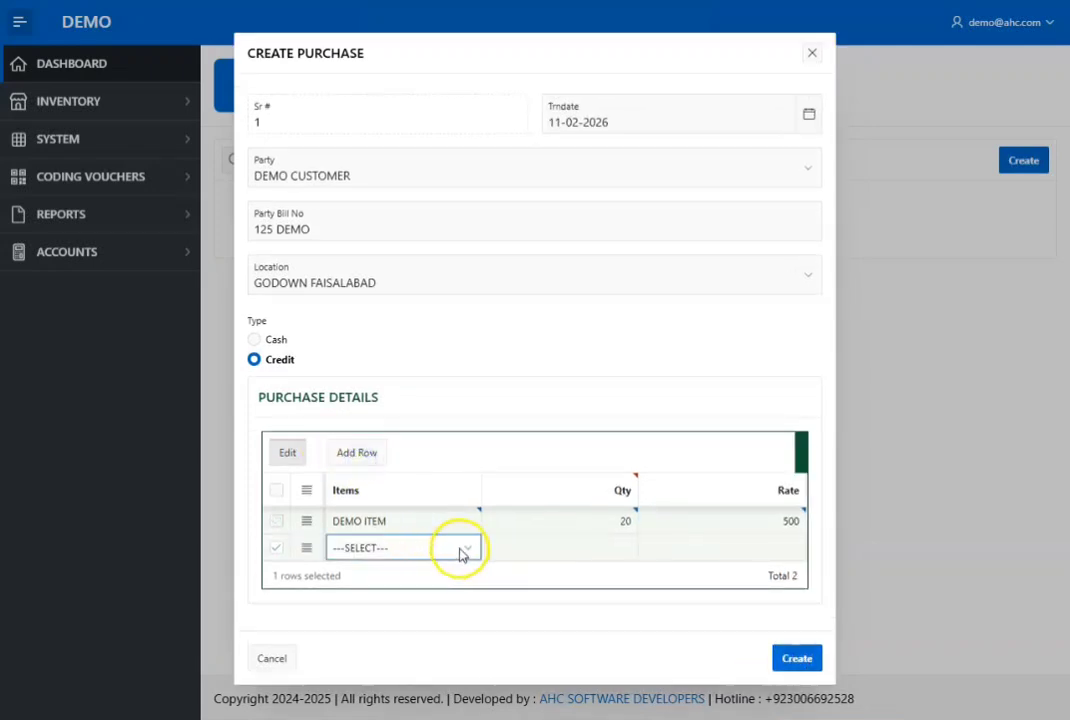
left_click(468, 550)
left_click(443, 612)
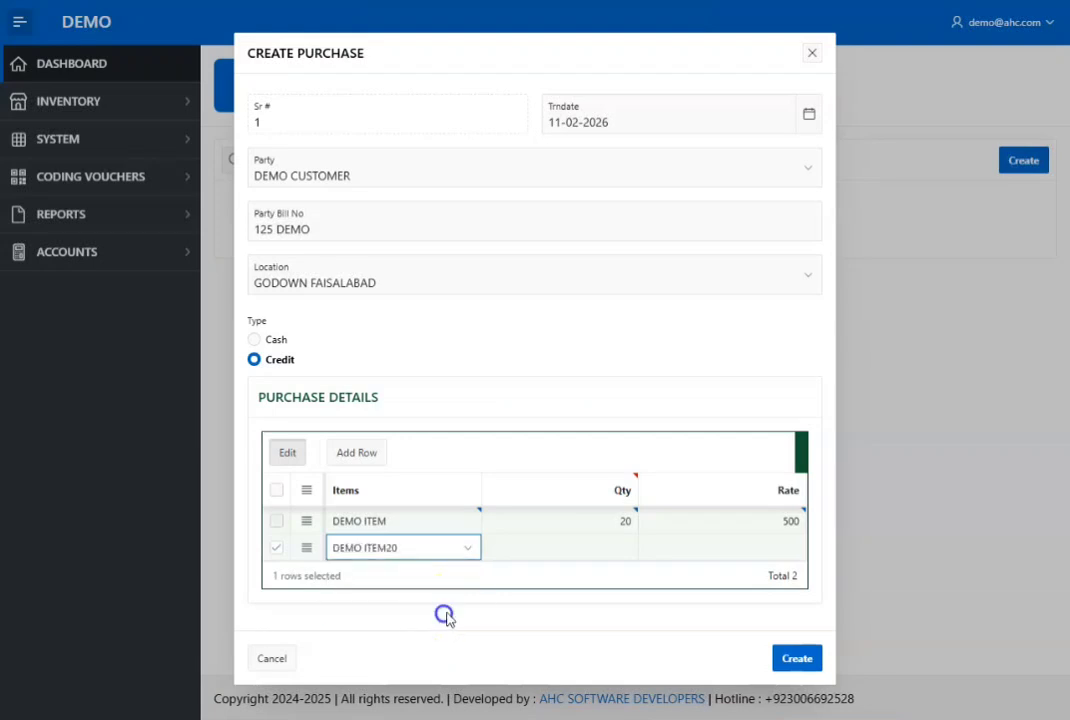
left_click(573, 548)
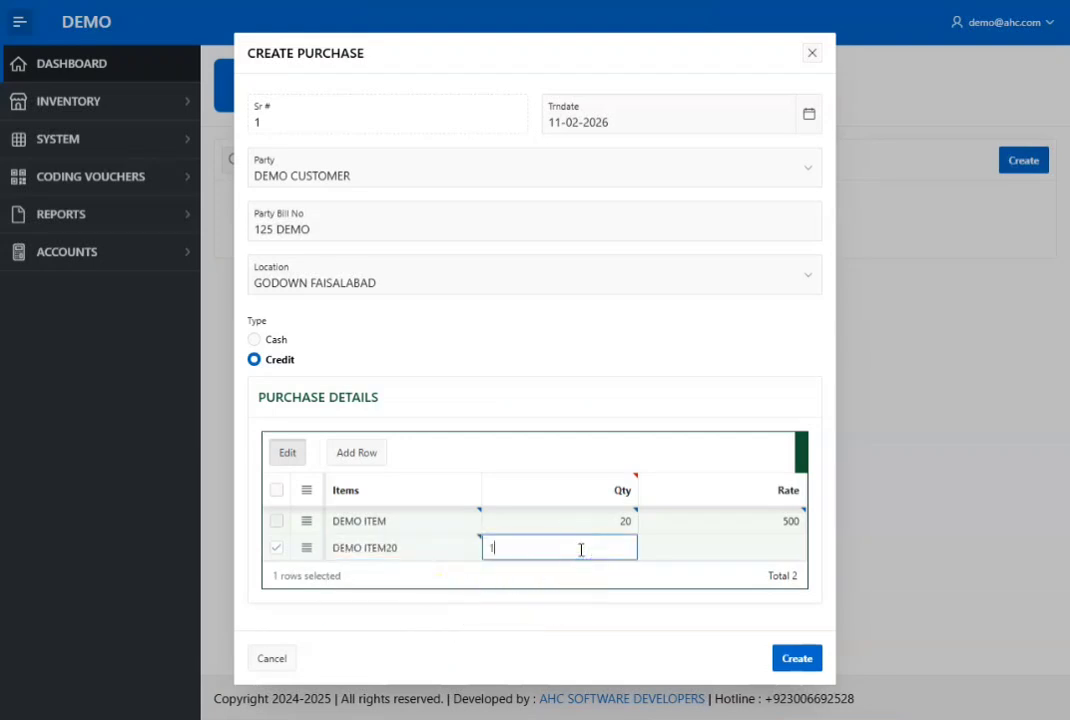
key("Tab")
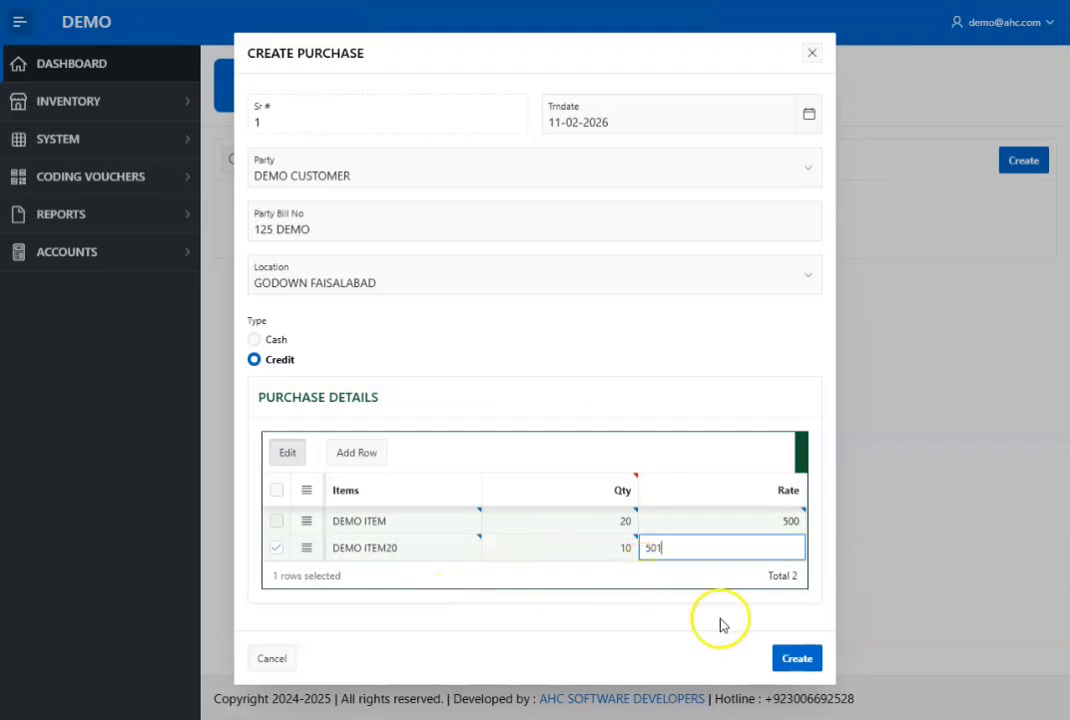
left_click(799, 666)
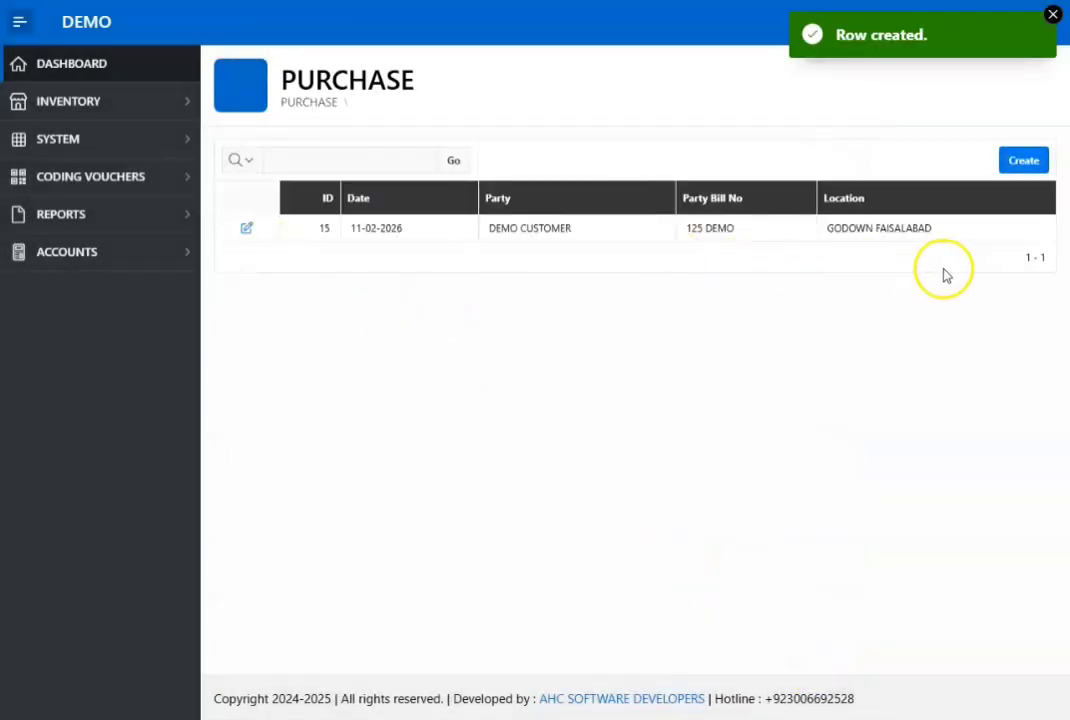
Try to open the saved DEMO CUSTOMER purchase for editing
left_click(247, 229)
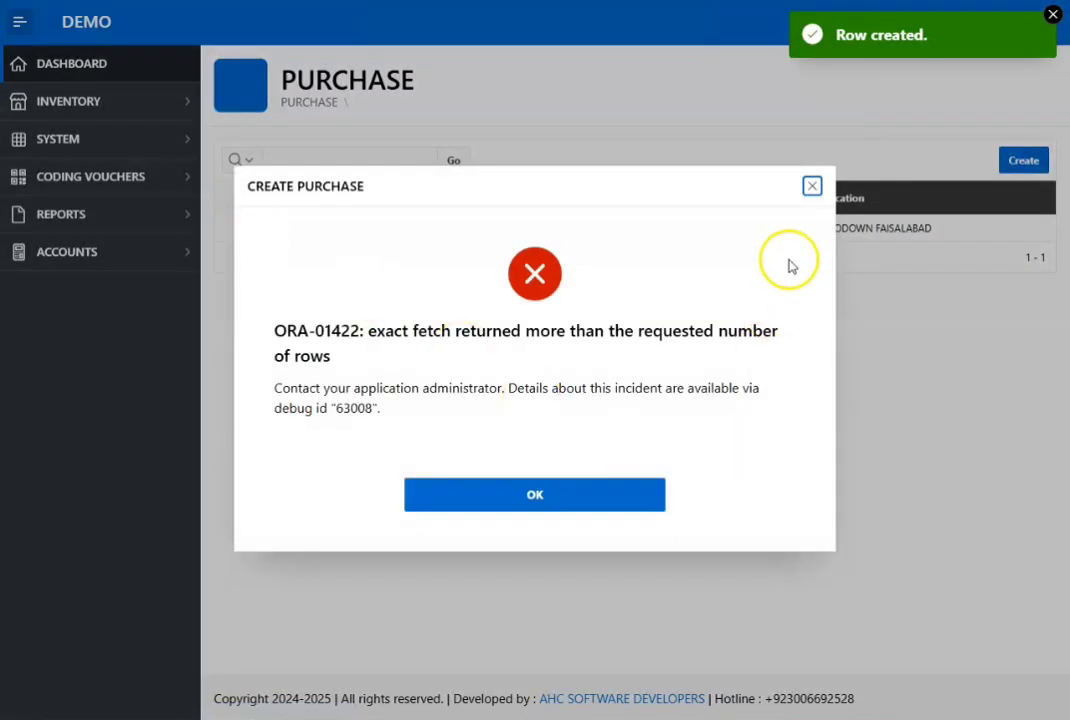
left_click(812, 186)
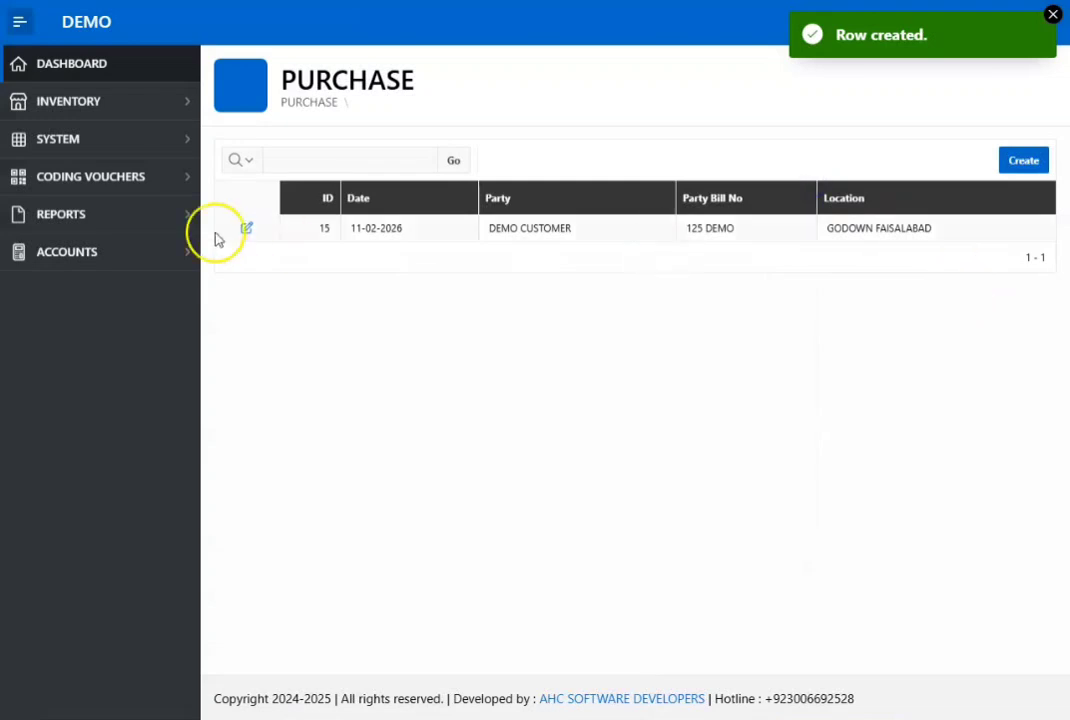
Start a new inventory sale for party DEMO CUSTOMER 2 with customer name FDFD and type Credit
left_click(190, 108)
left_click(80, 140)
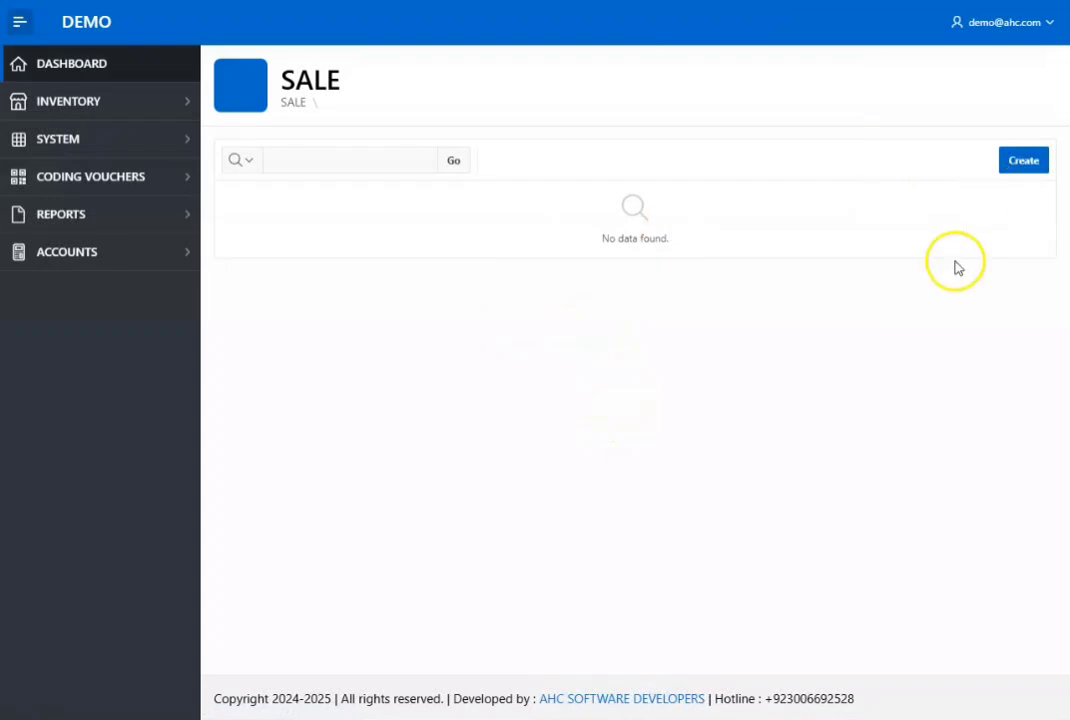
left_click(1040, 168)
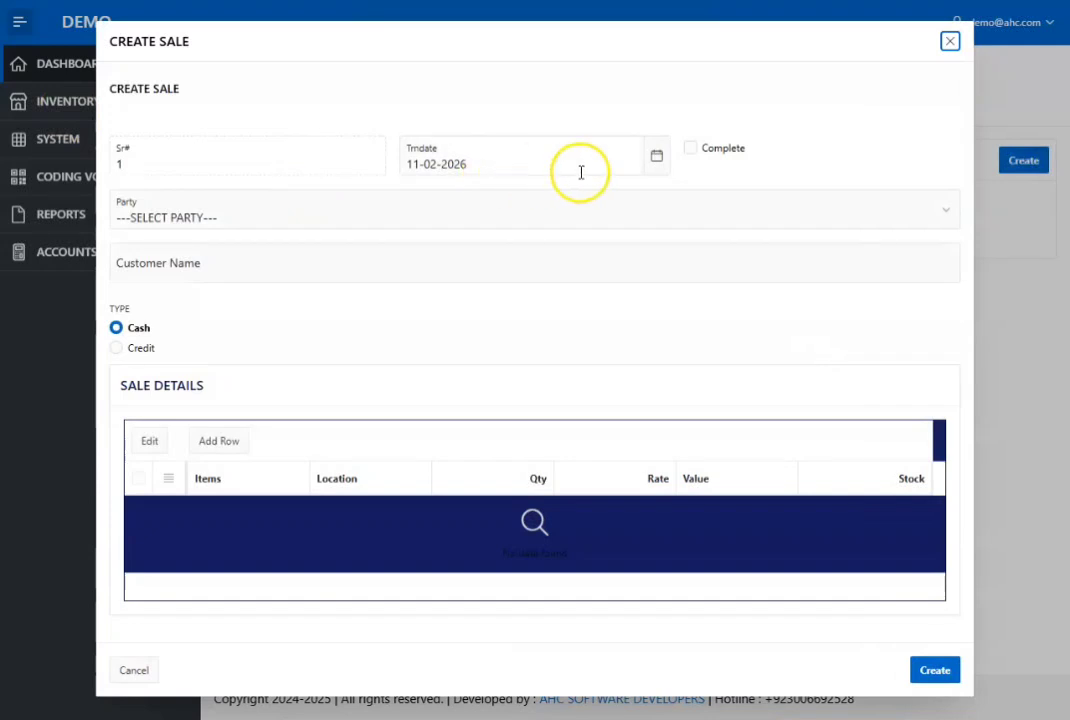
left_click(186, 220)
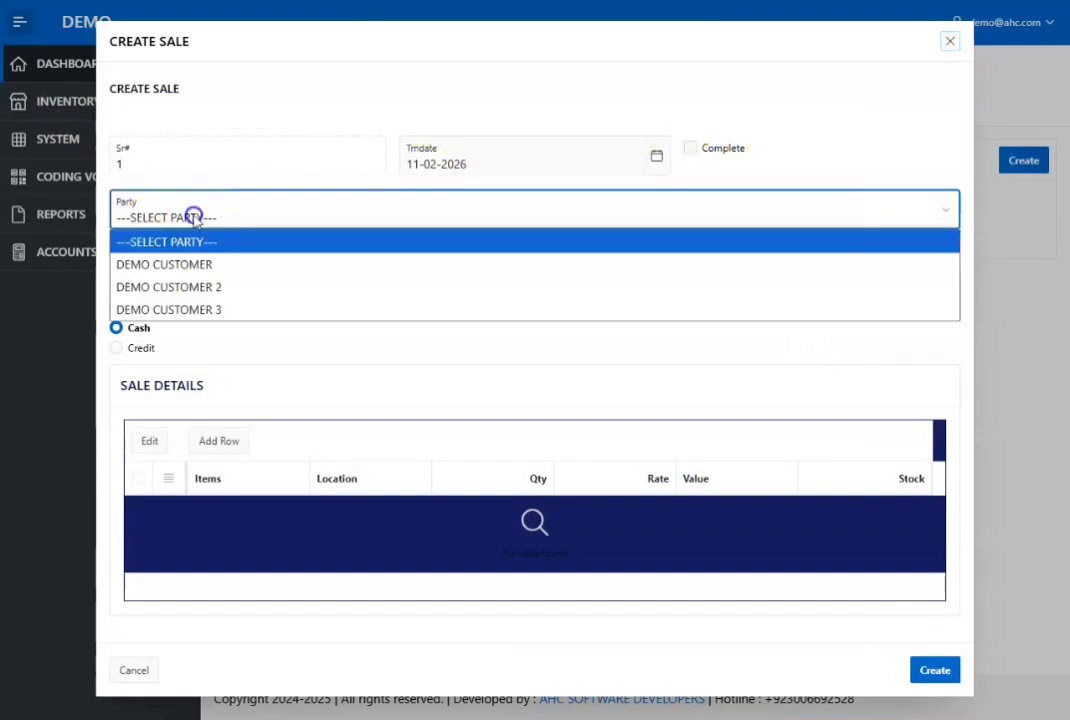
left_click(226, 286)
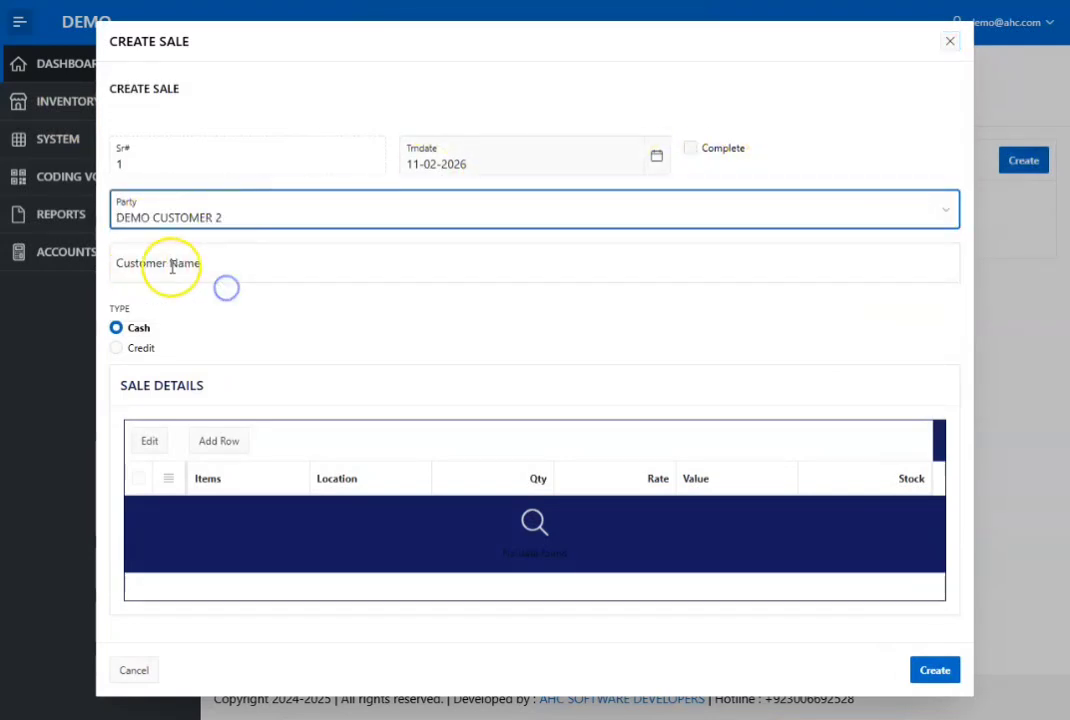
left_click(215, 266)
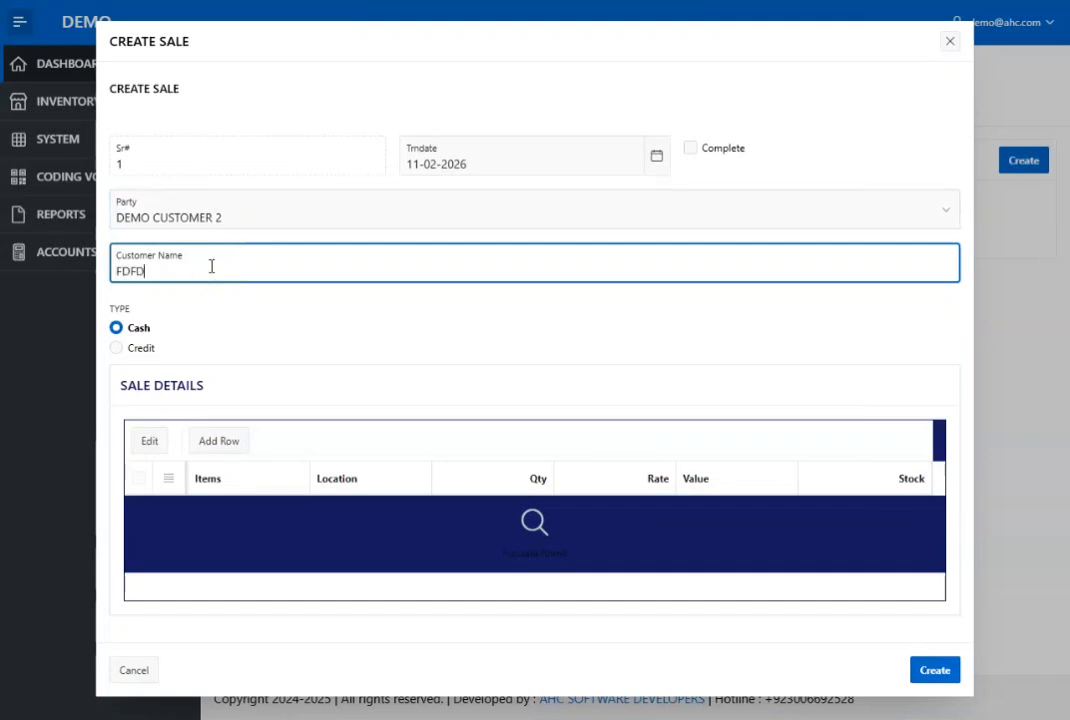
left_click(142, 347)
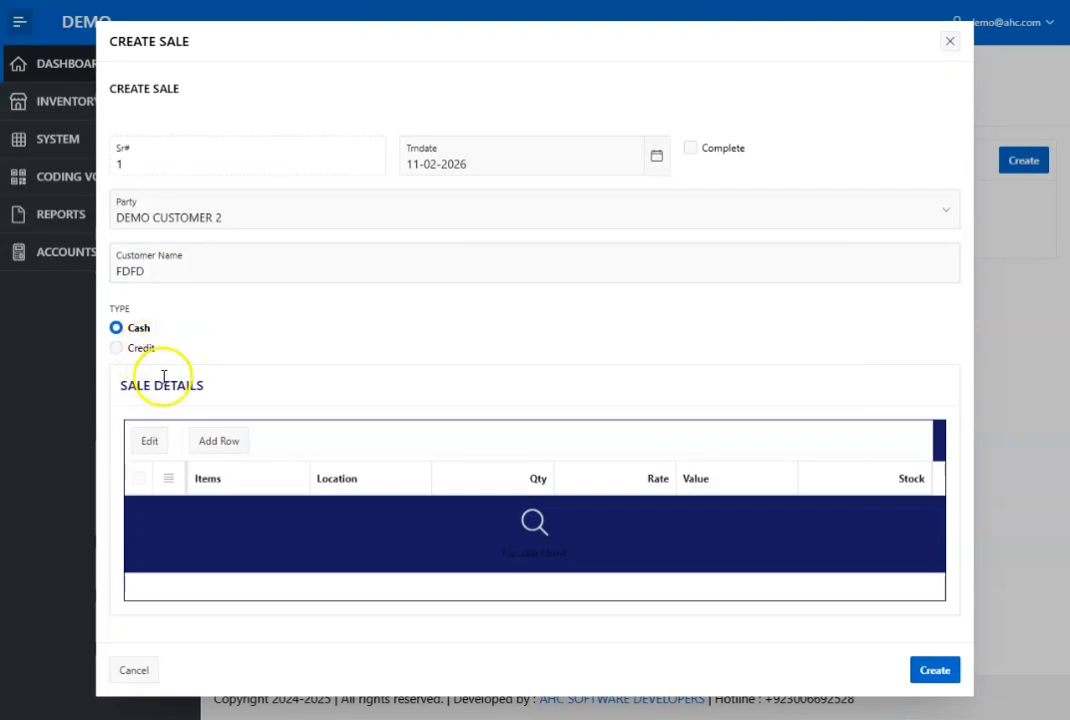
Add a sale detail row for DEMO ITEM with quantity 1 and rate 550, and create the sale
left_click(212, 441)
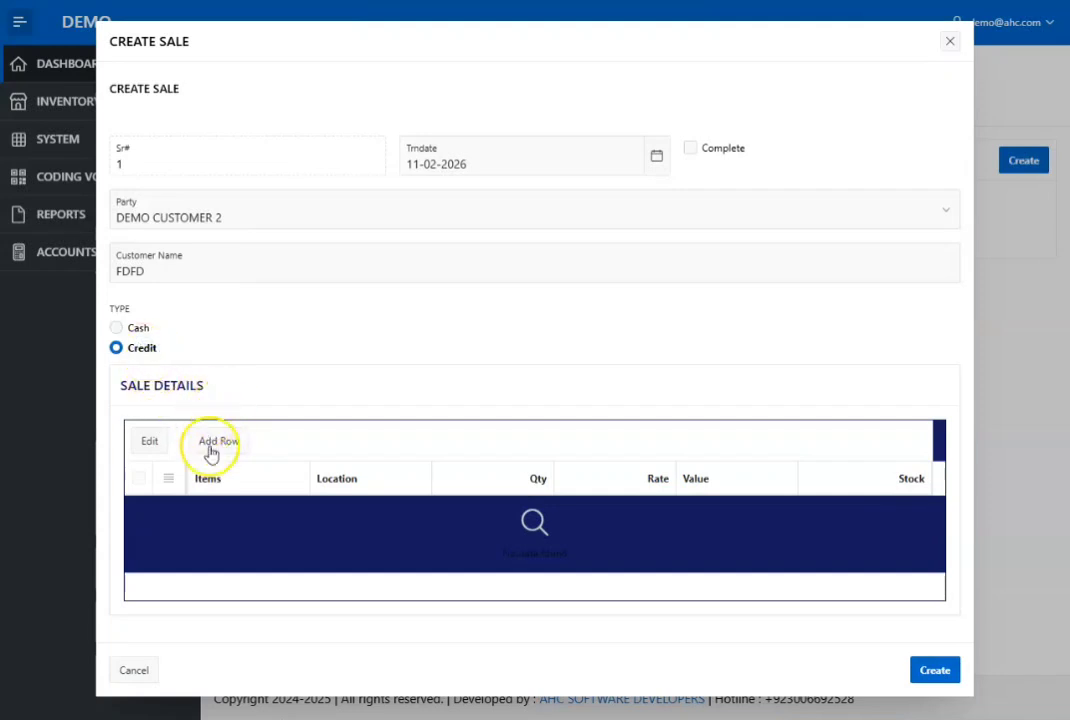
left_click(303, 538)
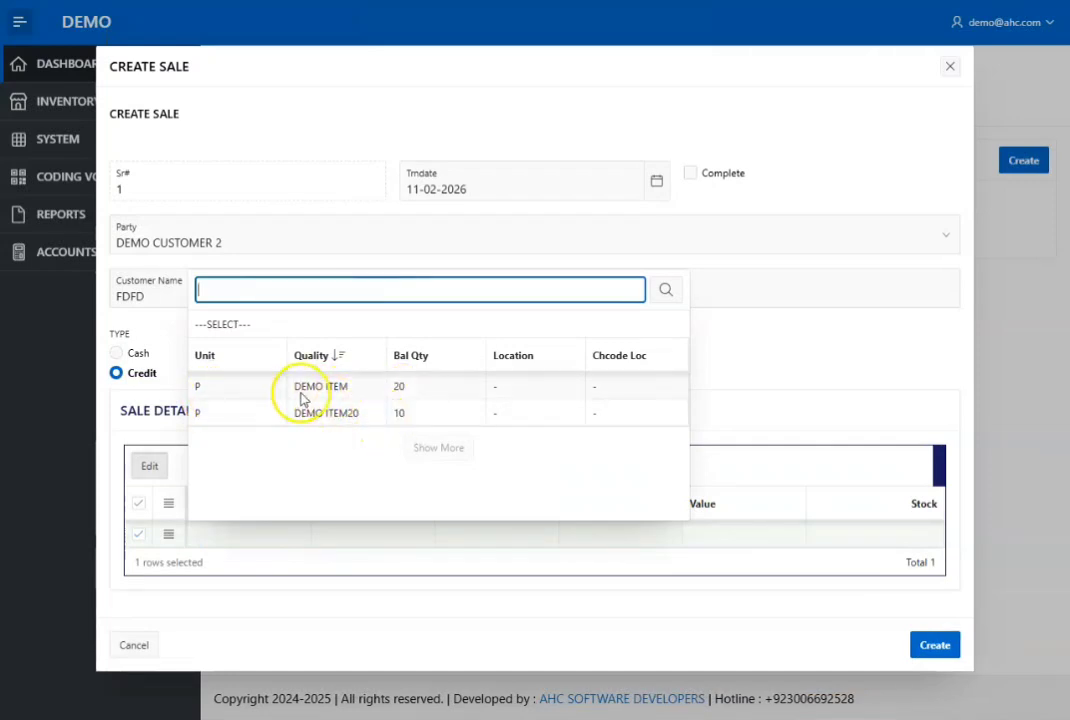
left_click(335, 388)
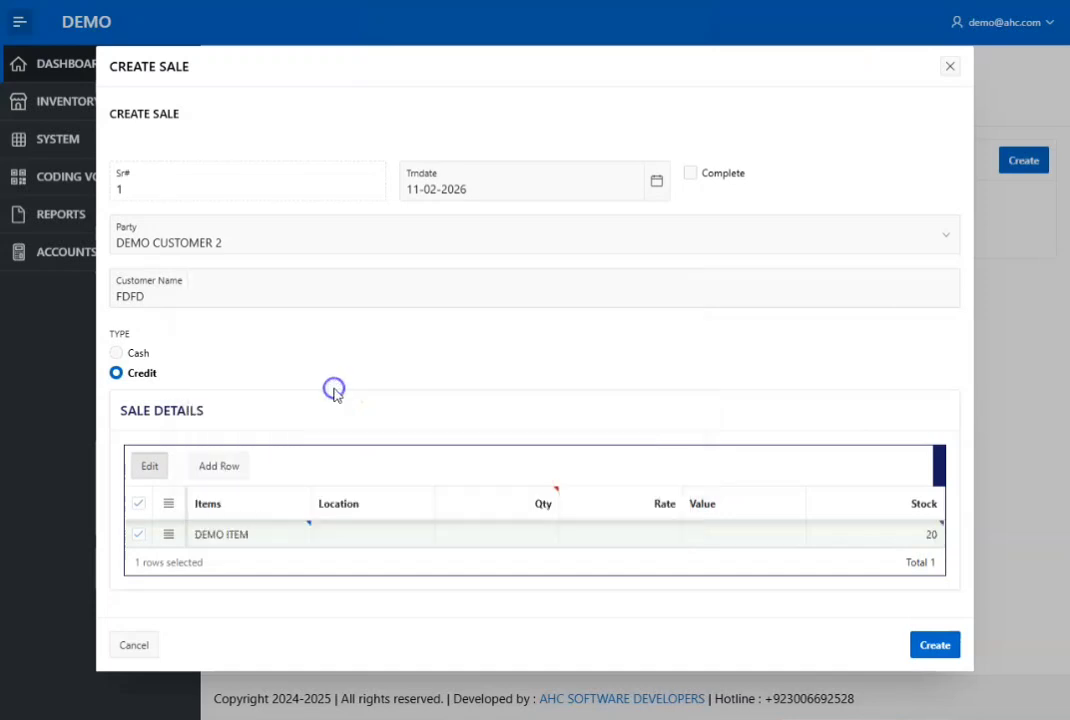
left_click(487, 535)
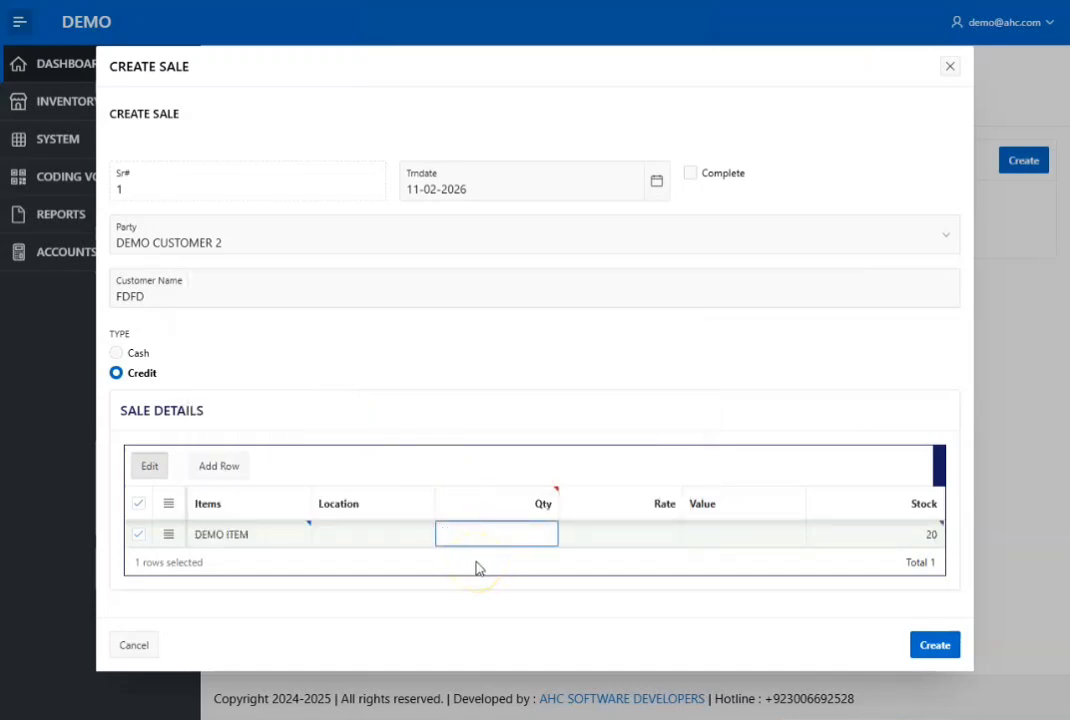
key("Tab")
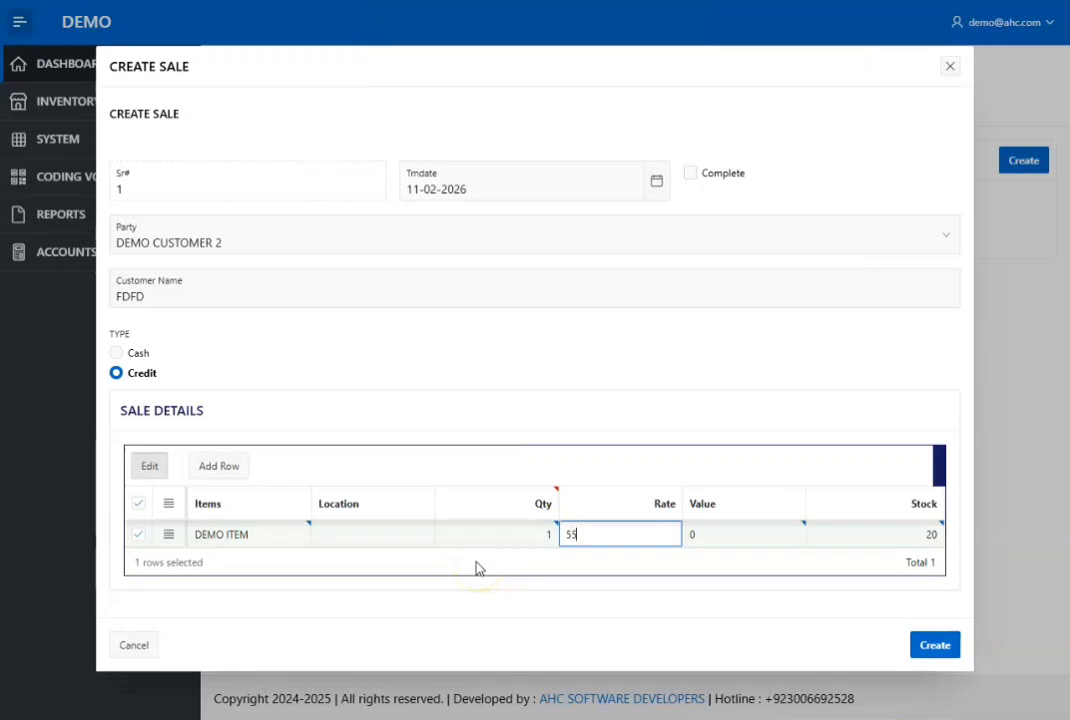
key("Tab")
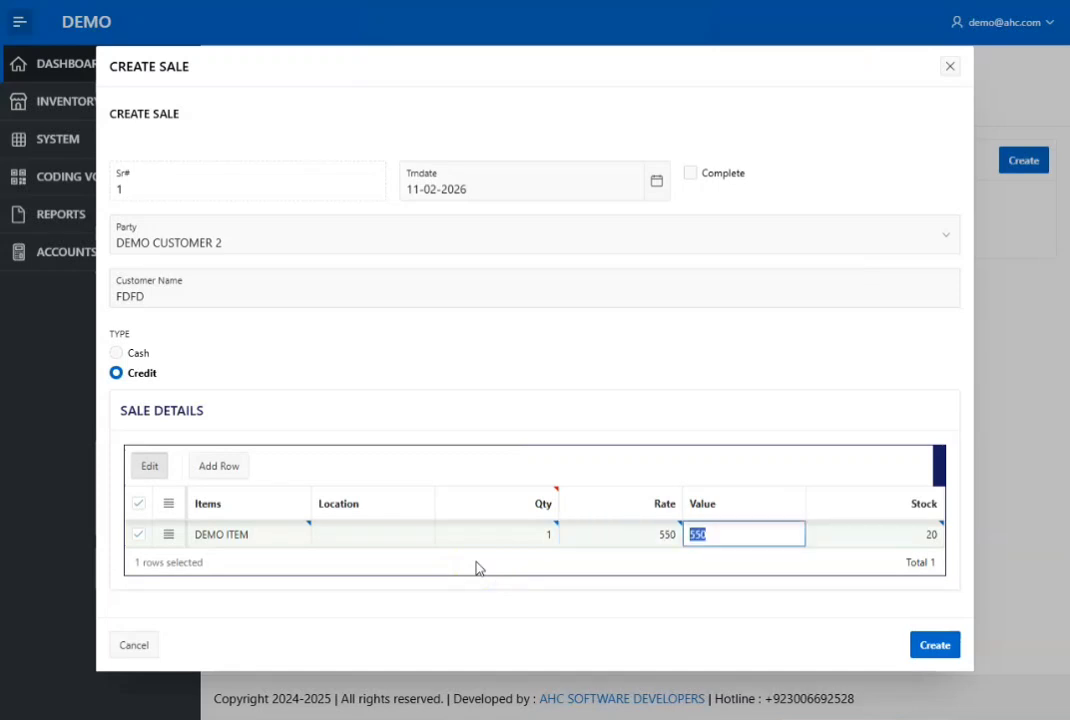
left_click(931, 650)
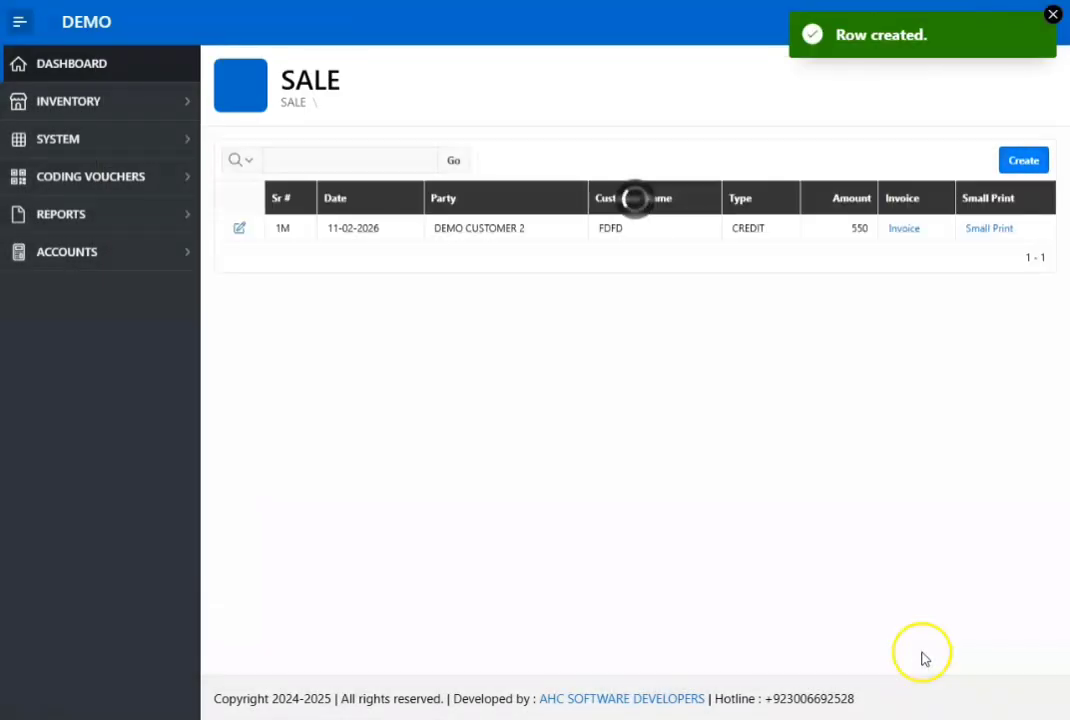
Open the new sale's invoice and review the invoices listed from beginning to end
left_click(901, 230)
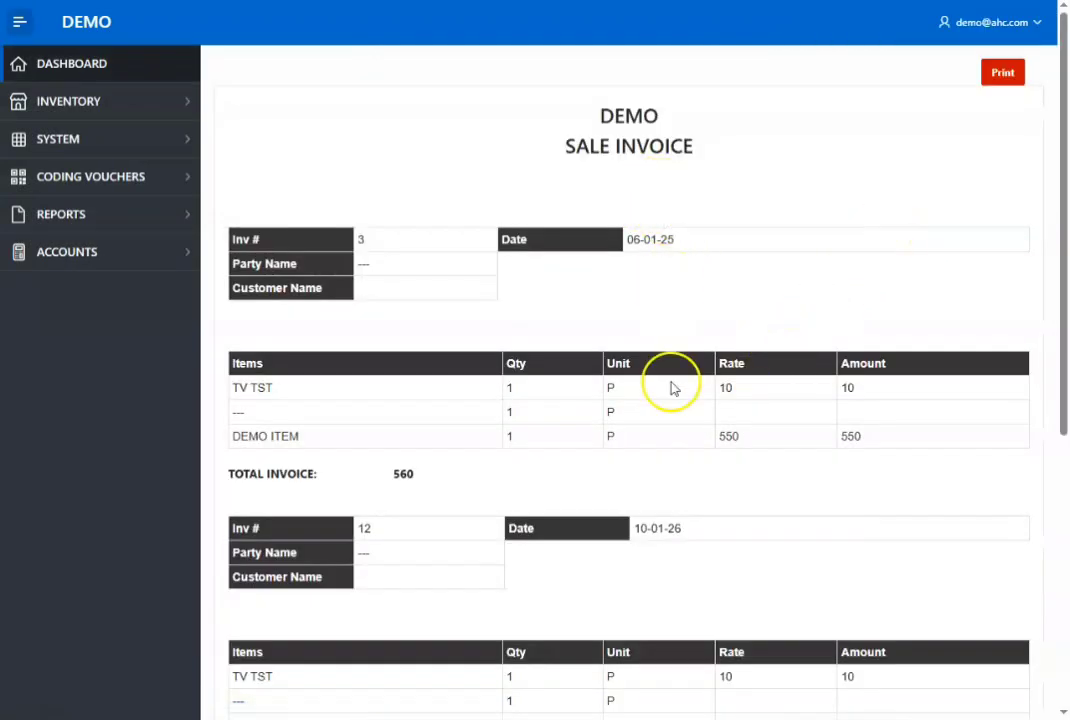
scroll(673, 395, "down", 5)
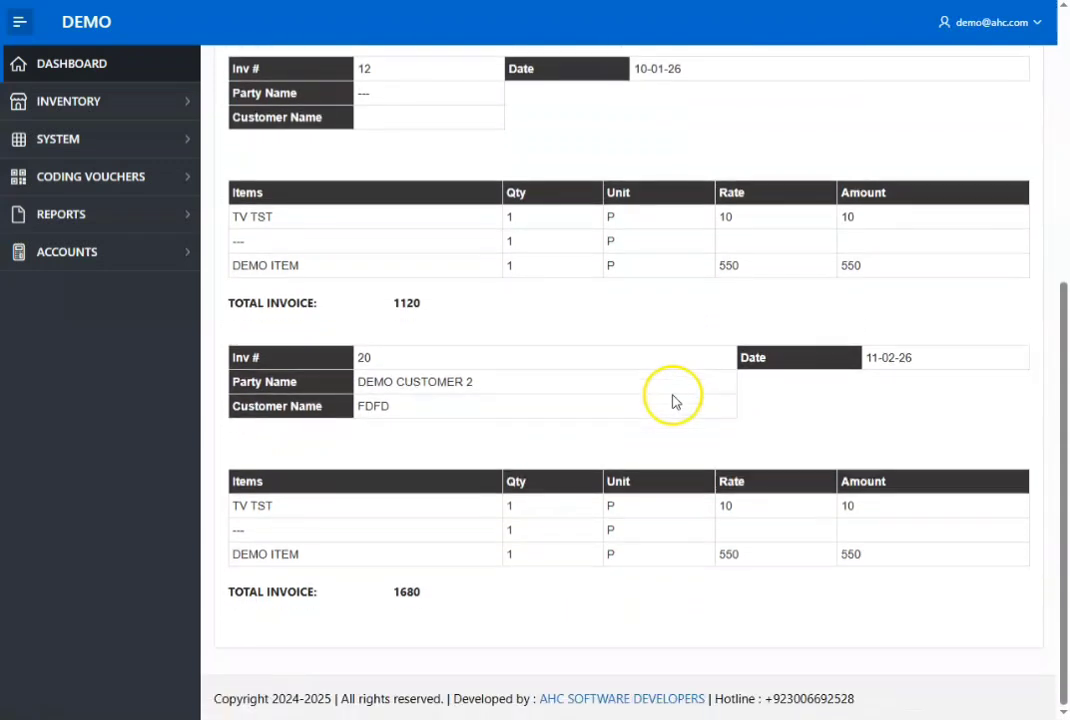
scroll(668, 390, "up", 5)
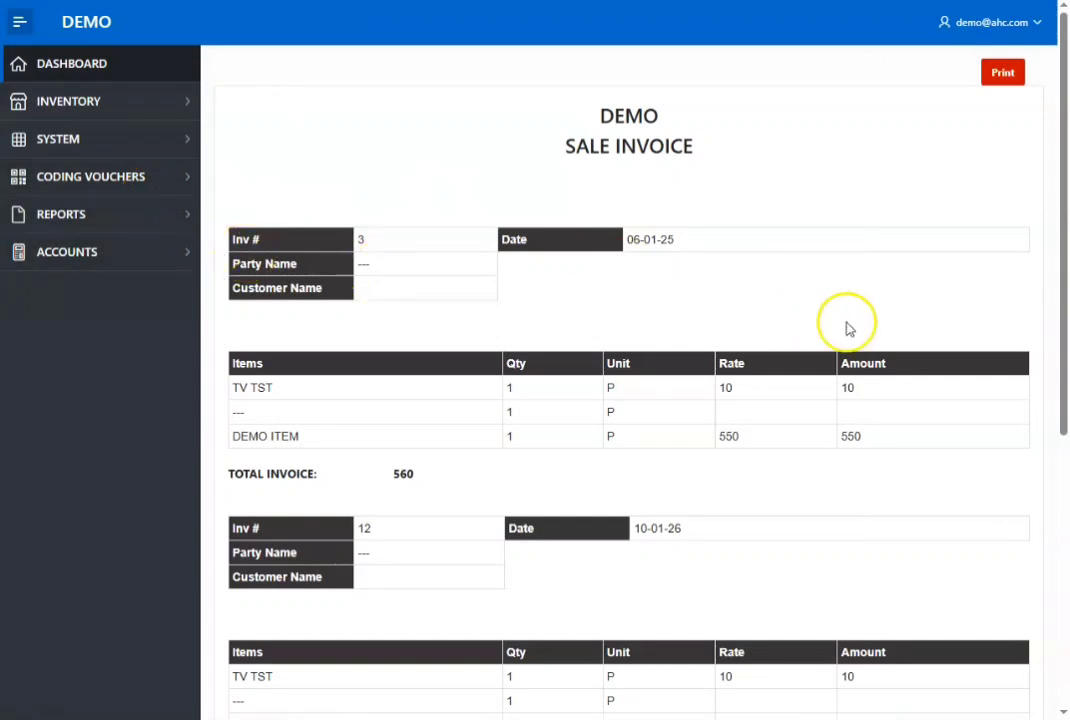
Preview the sale invoice's printout through its last page without saving it, and return to the inventory sales list
left_click(1006, 77)
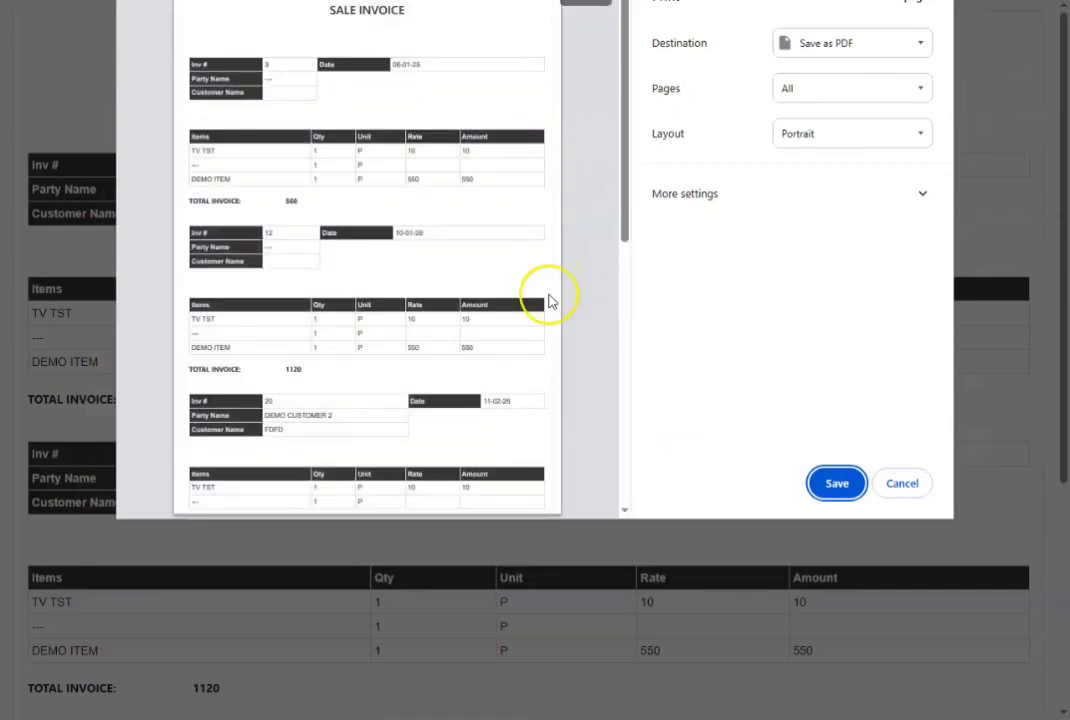
scroll(552, 350, "down", 2)
scroll(550, 400, "down", 5)
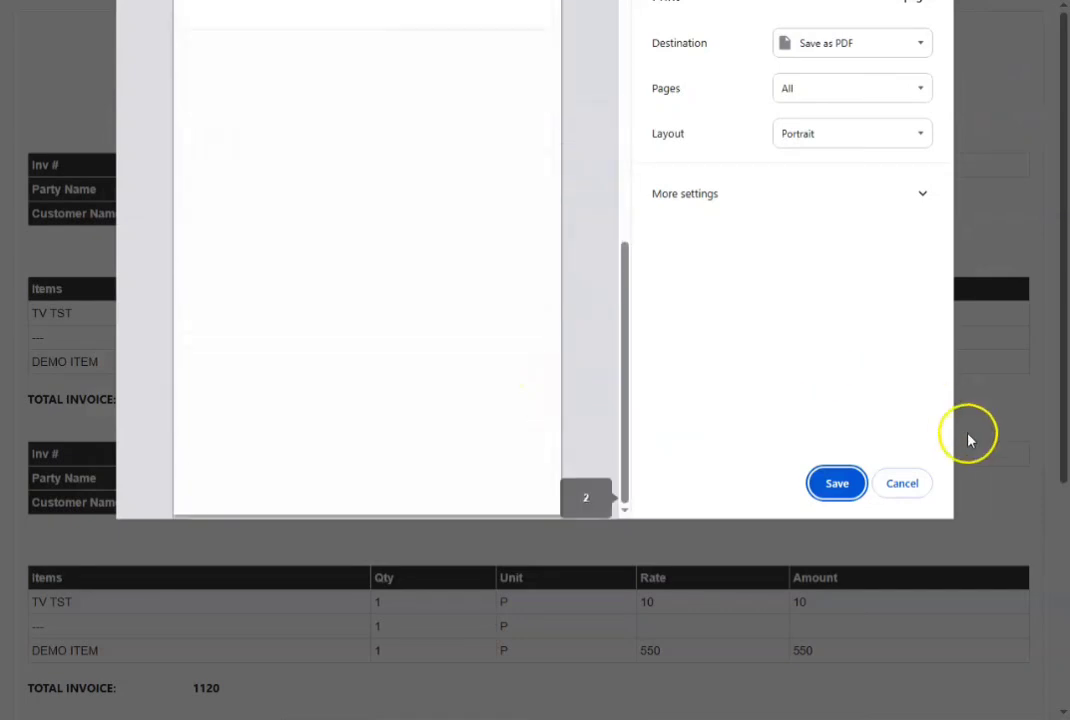
left_click(894, 486)
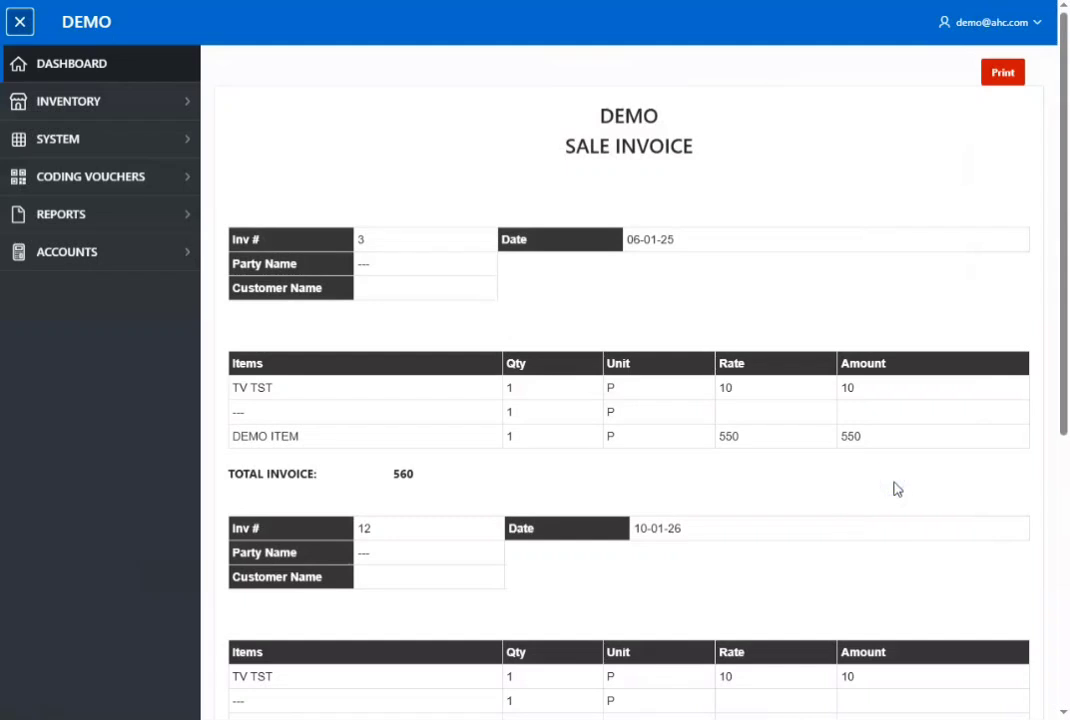
left_click(188, 104)
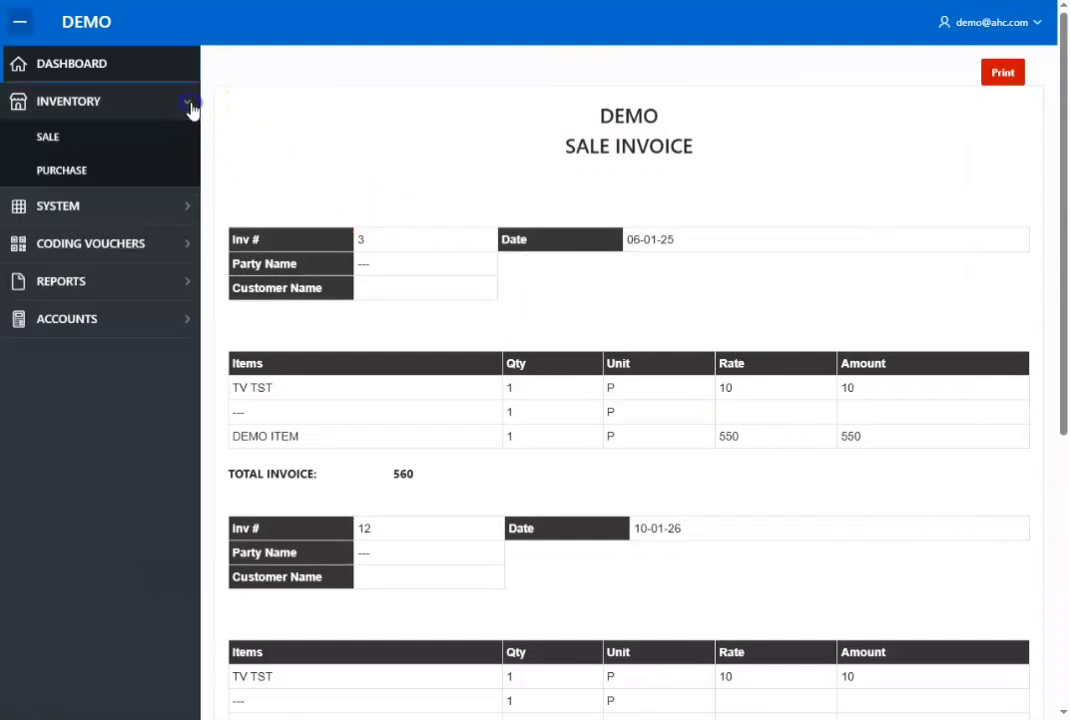
left_click(103, 137)
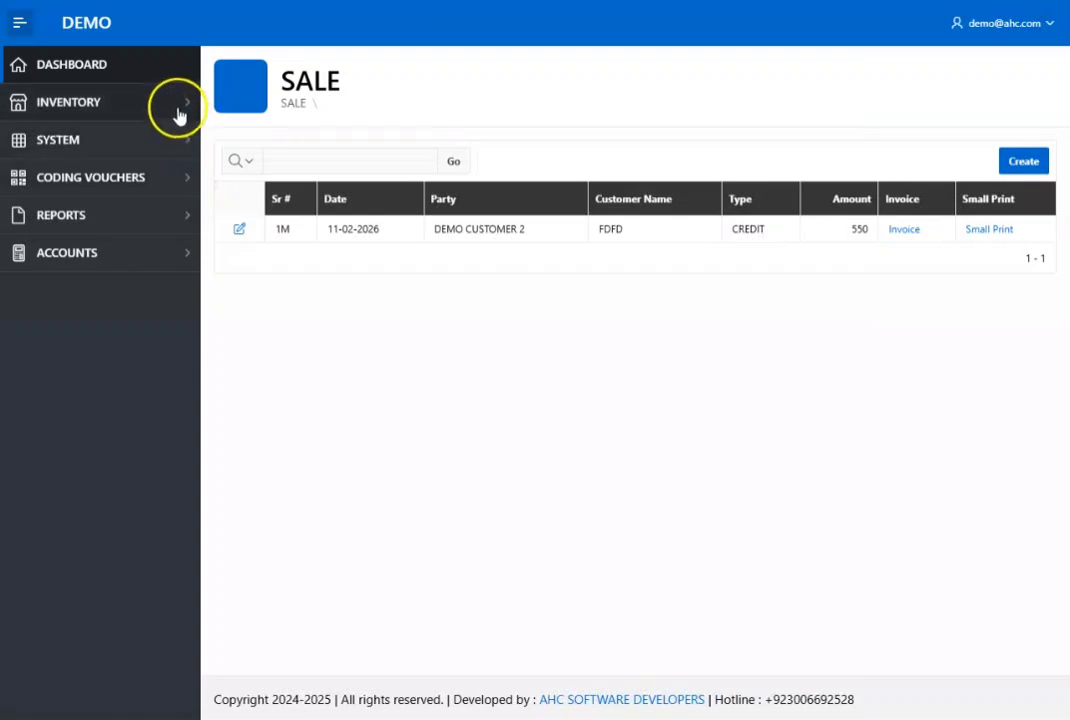
View the ledger report for party DEMO CUSTOMER from 01-02-2026 to 11-02-2026
left_click(193, 216)
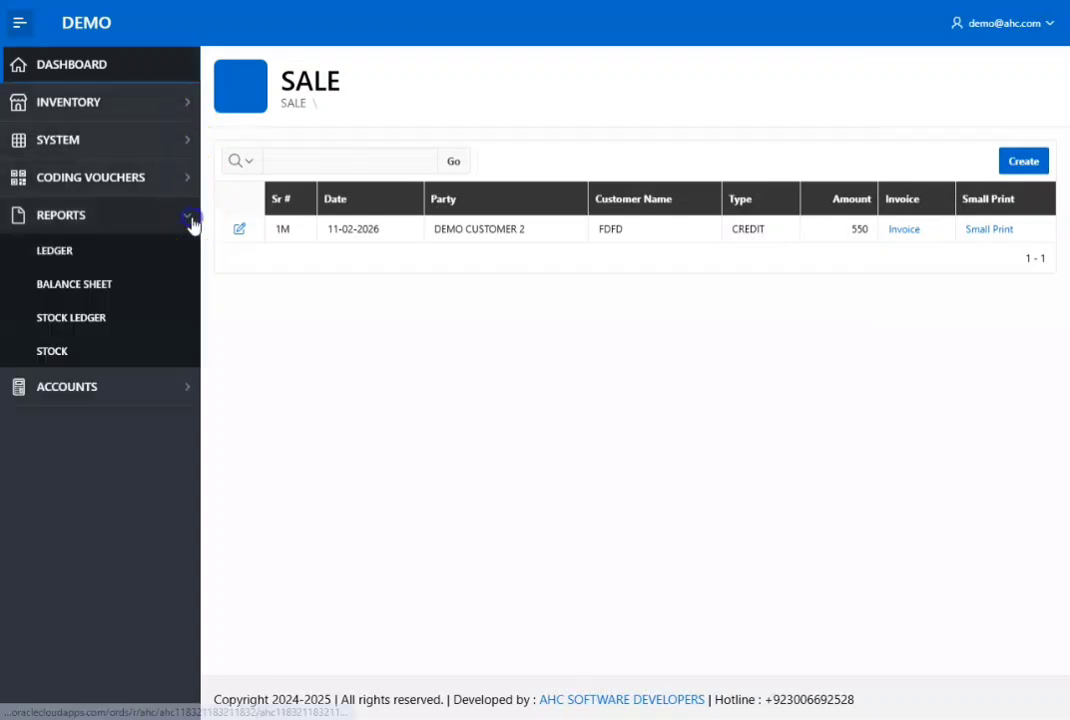
left_click(79, 255)
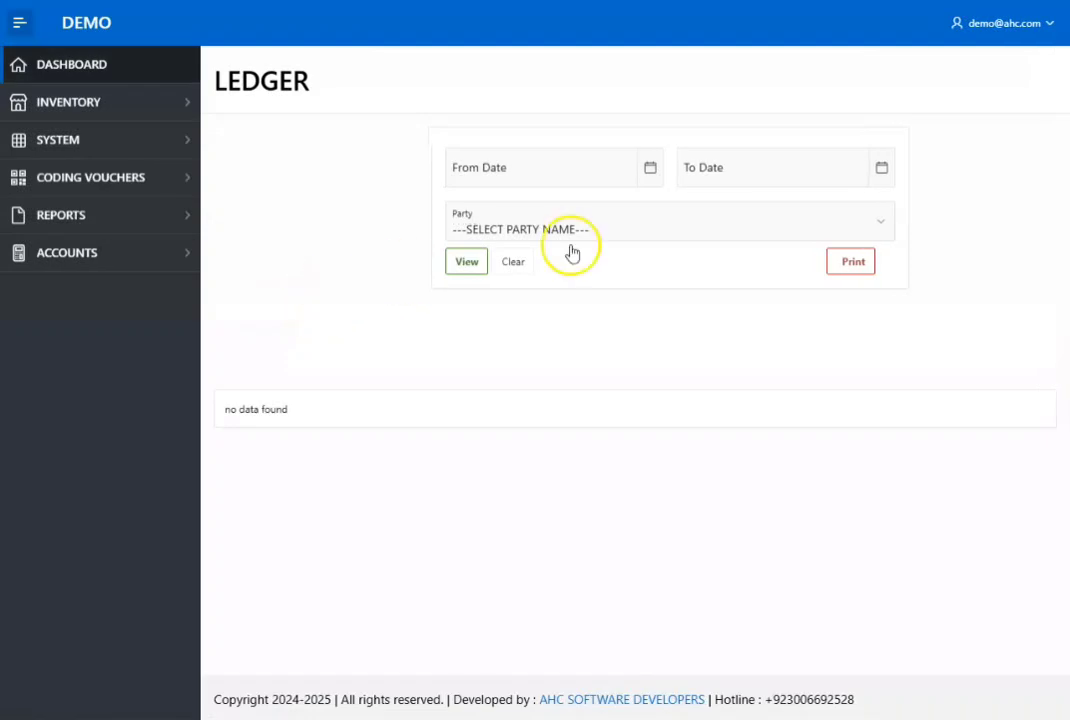
left_click(648, 170)
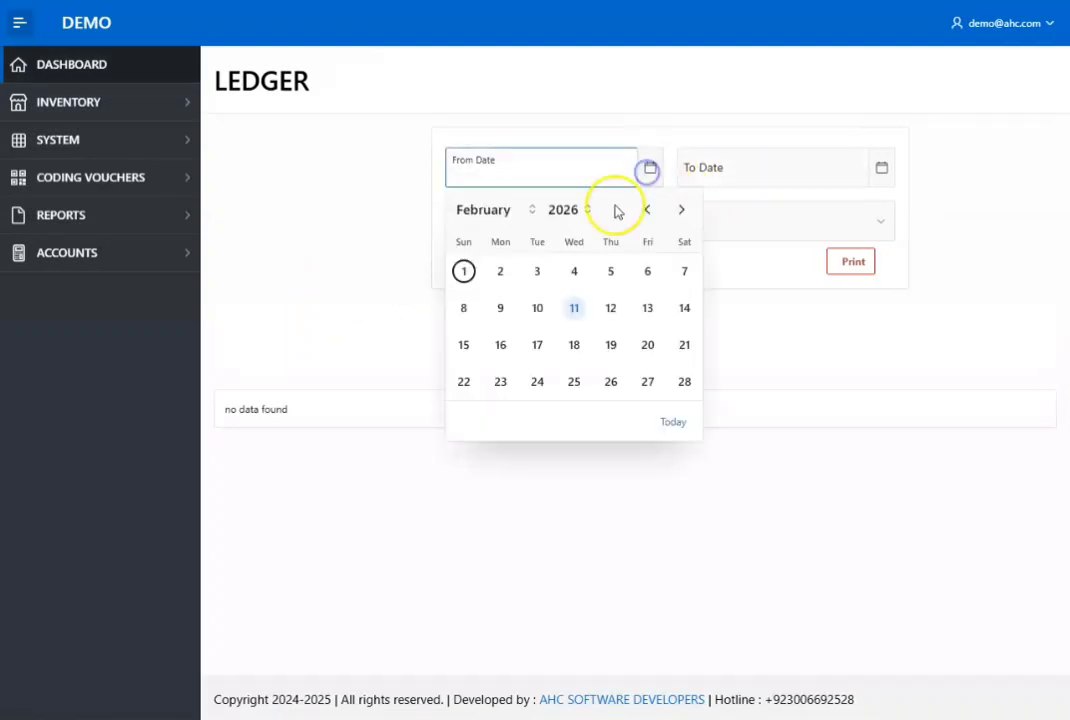
left_click(463, 272)
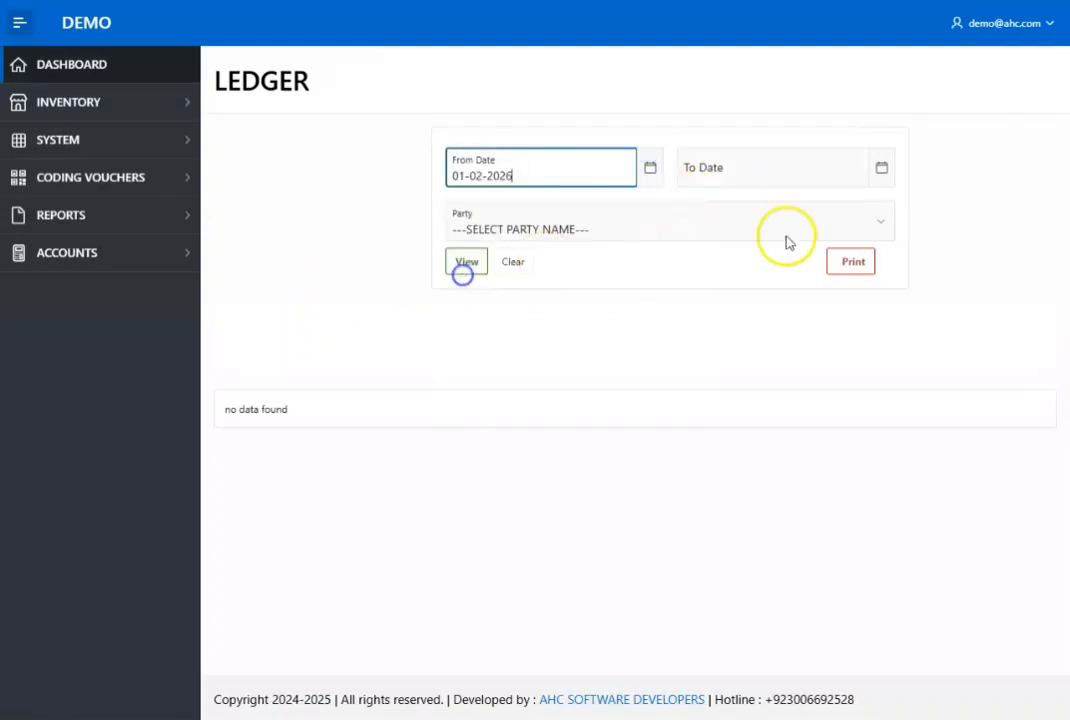
left_click(882, 170)
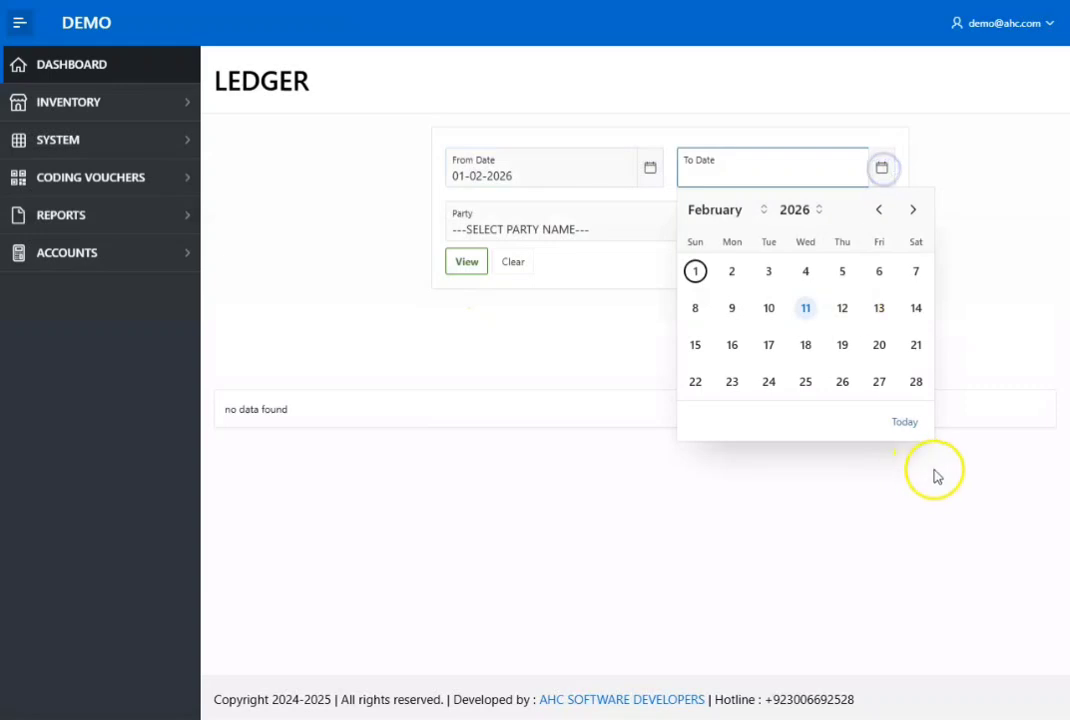
left_click(904, 423)
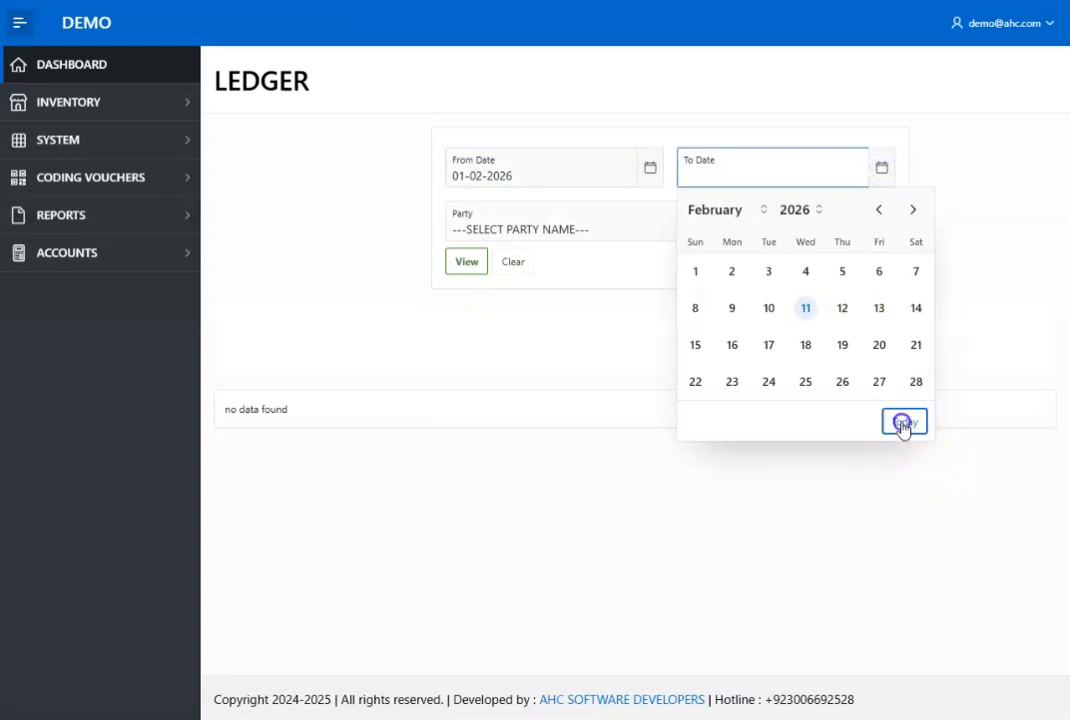
left_click(650, 232)
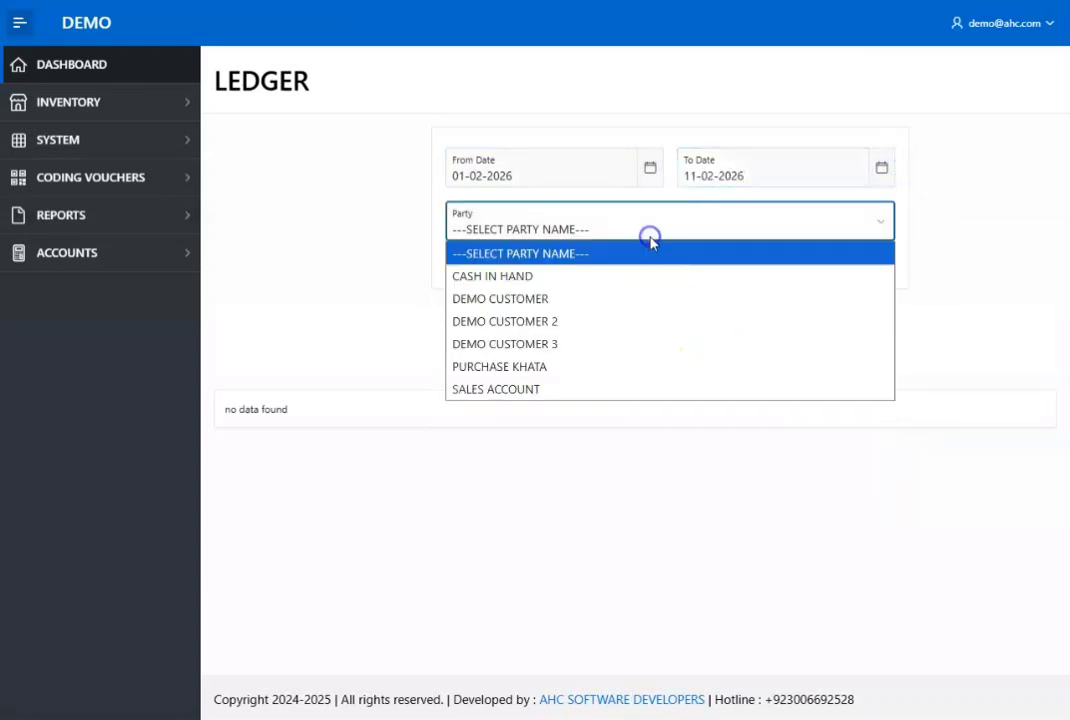
left_click(636, 299)
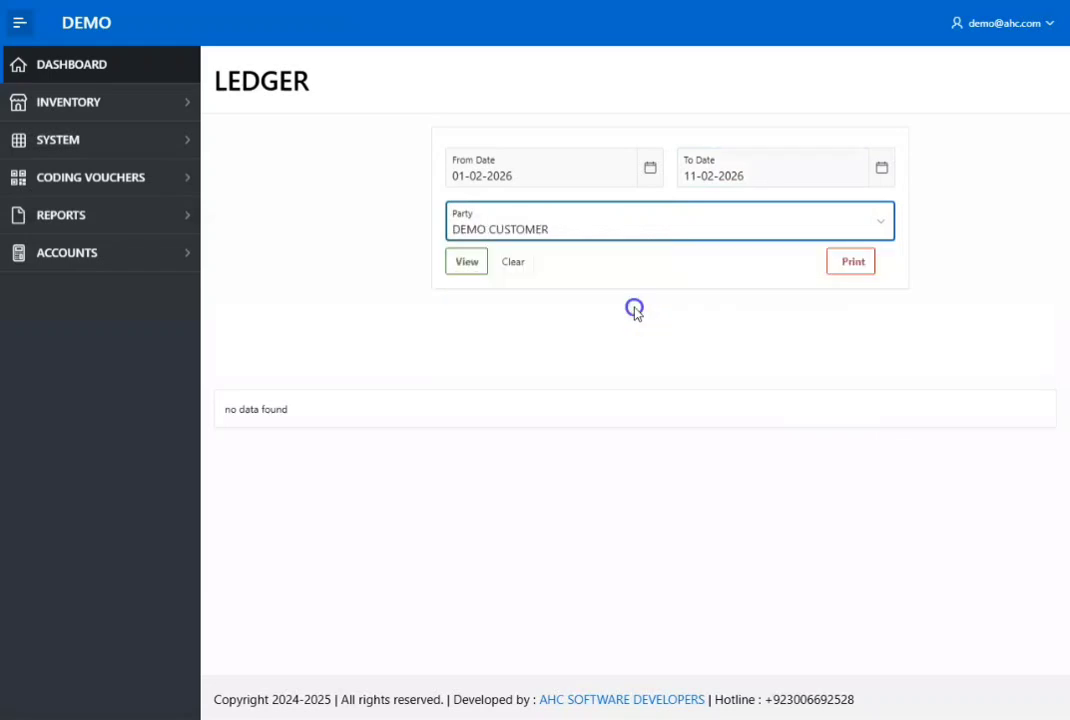
left_click(476, 270)
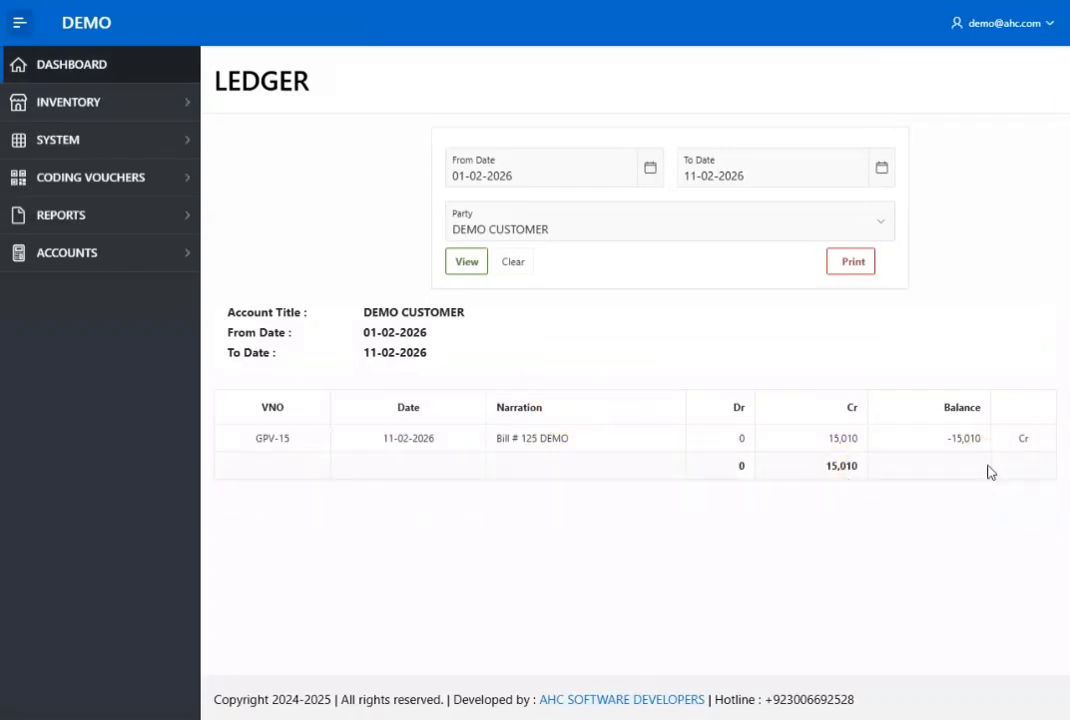
Switch the ledger report to party DEMO CUSTOMER 2 for the same date range
left_click(594, 231)
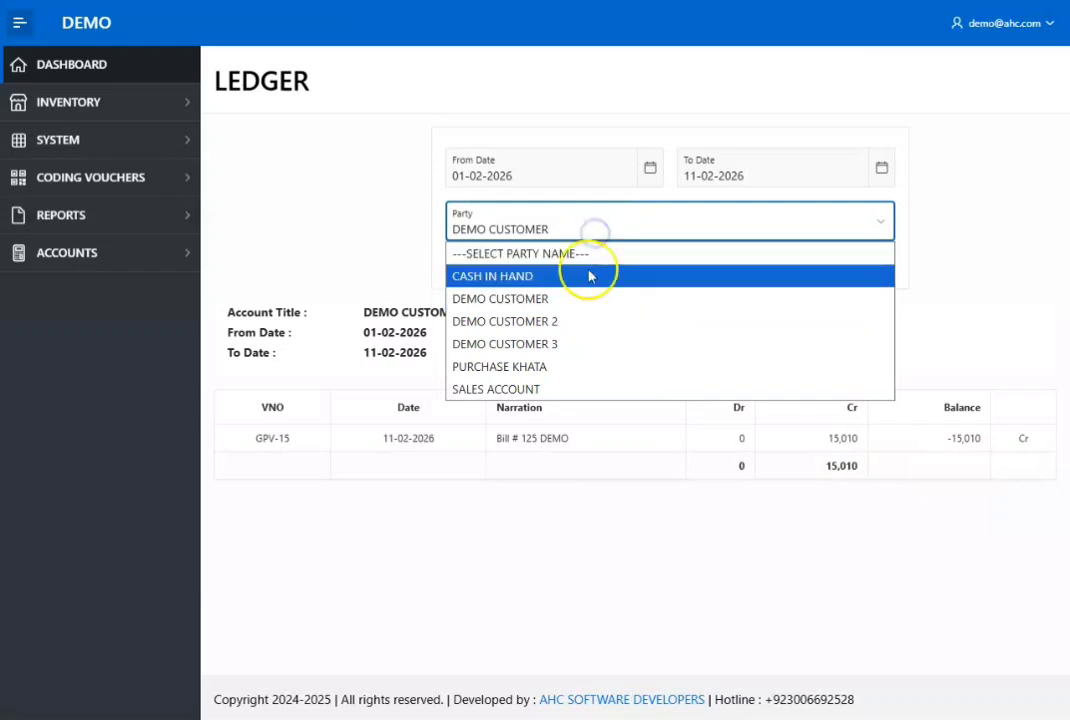
left_click(585, 321)
left_click(470, 262)
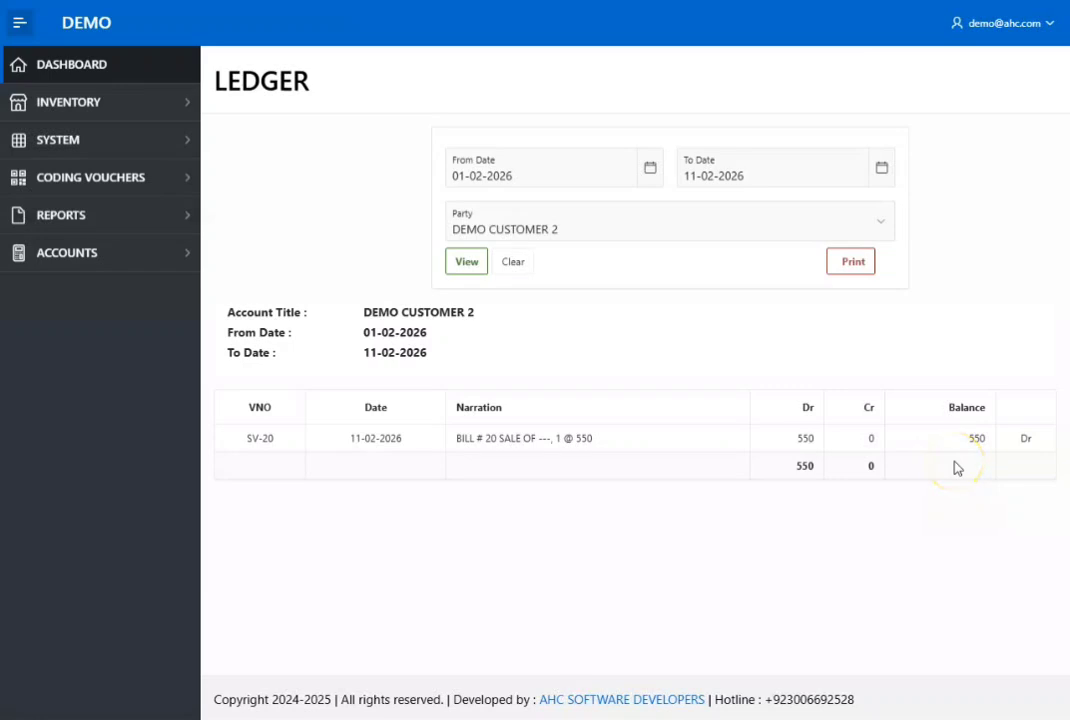
View the balance sheet report as on 11-02-2026
left_click(198, 222)
left_click(122, 290)
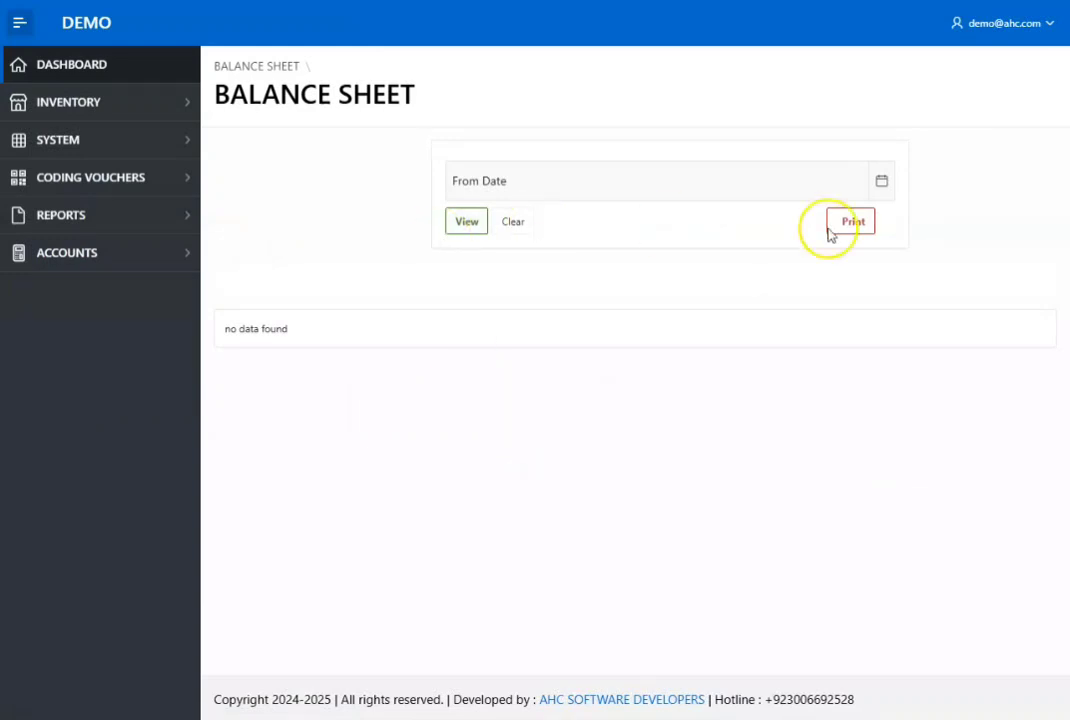
left_click(881, 181)
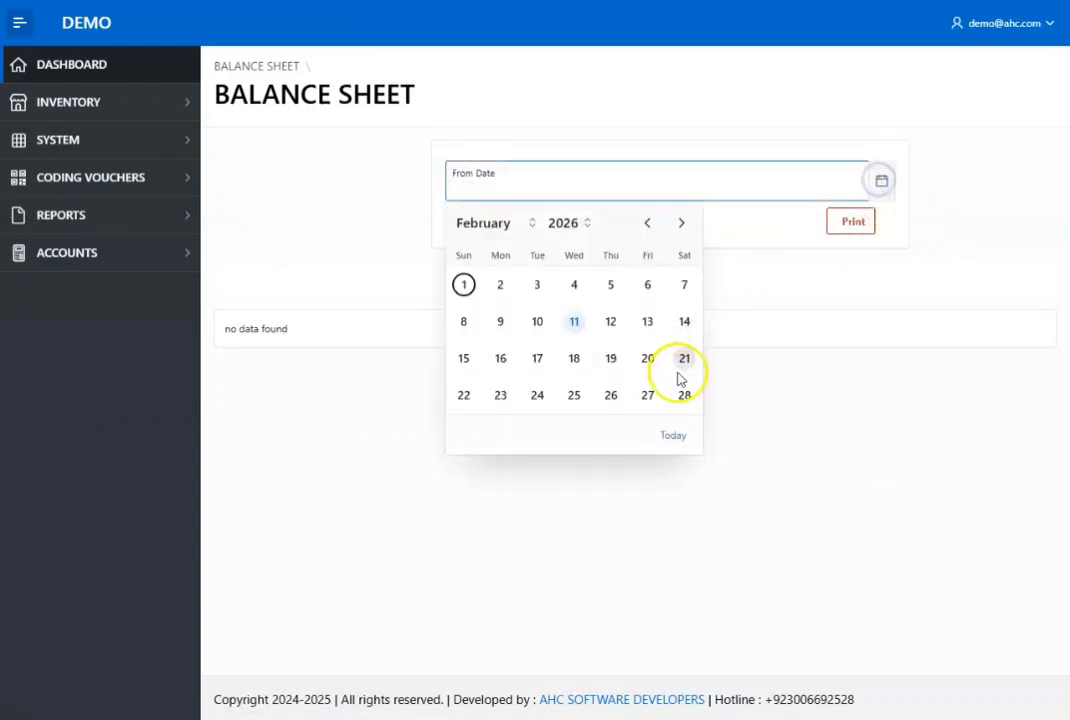
left_click(672, 435)
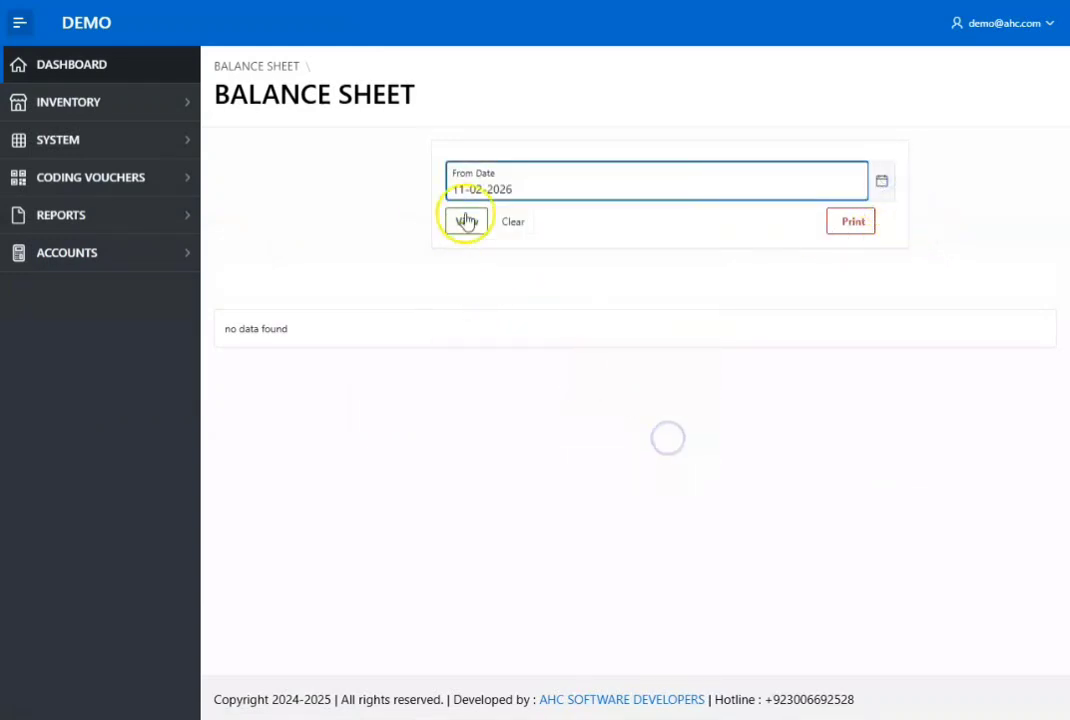
left_click(476, 224)
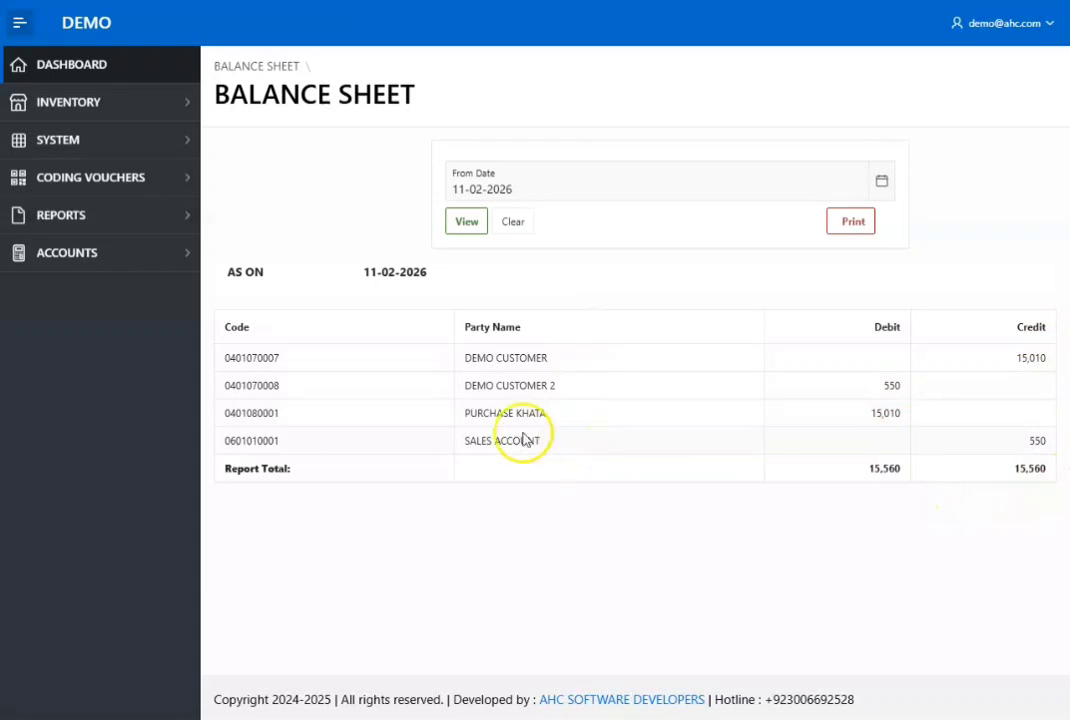
View the stock ledger for DEMO ITEM from 01-02-2026 to 11-02-2026 without choosing a location
left_click(185, 218)
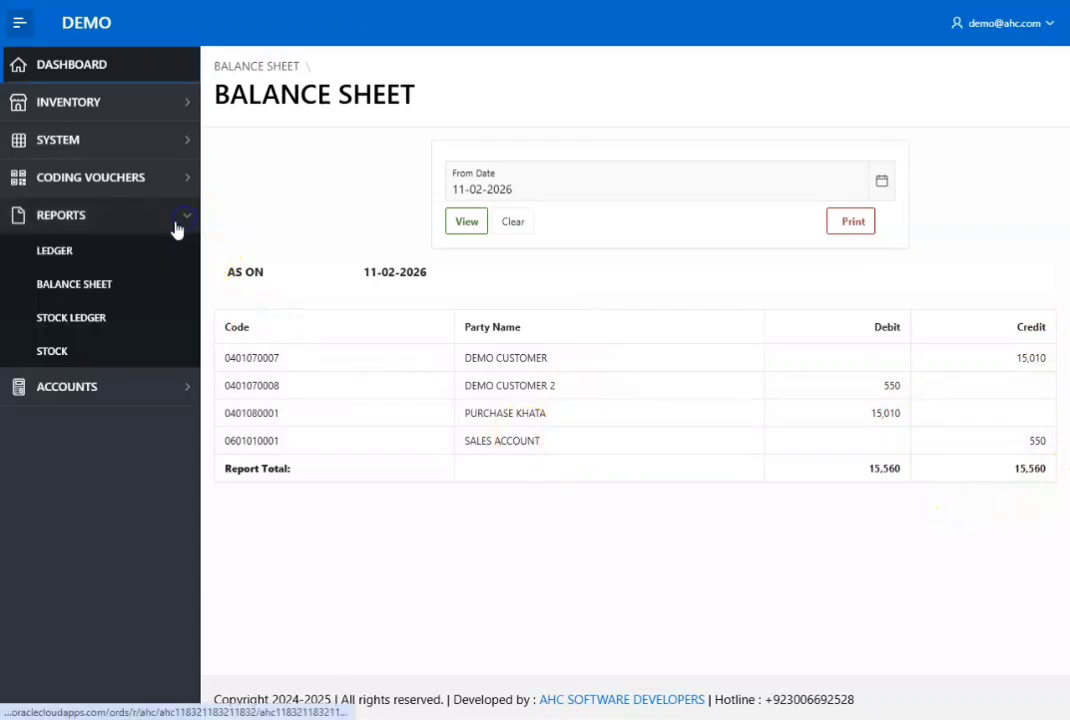
left_click(106, 322)
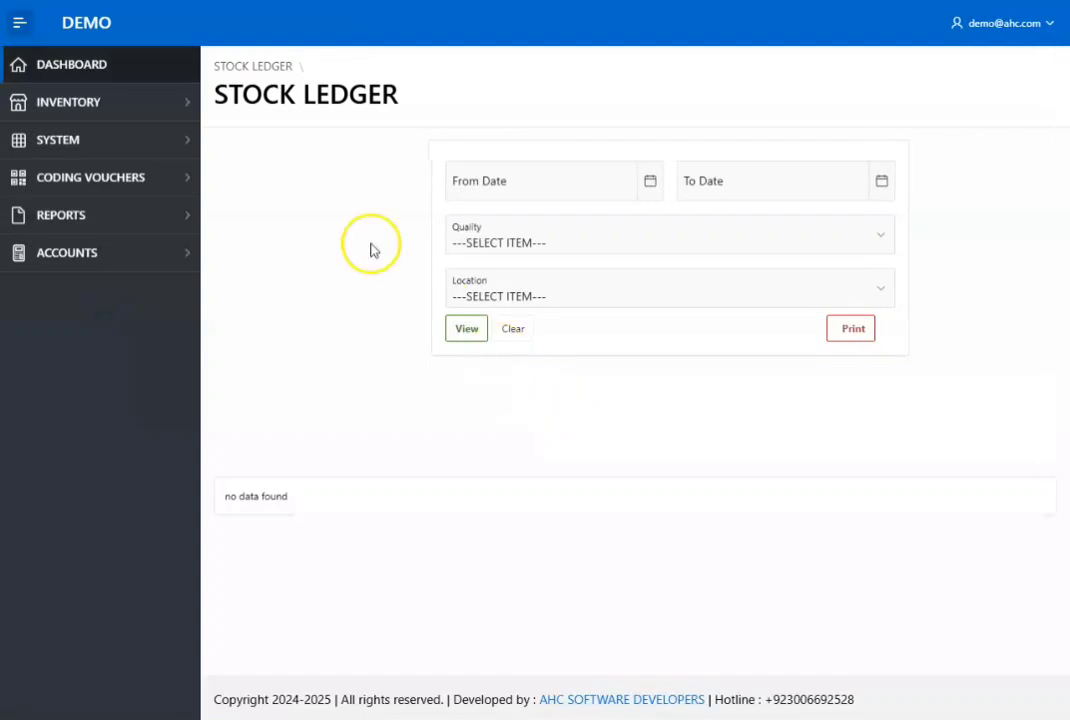
left_click(650, 180)
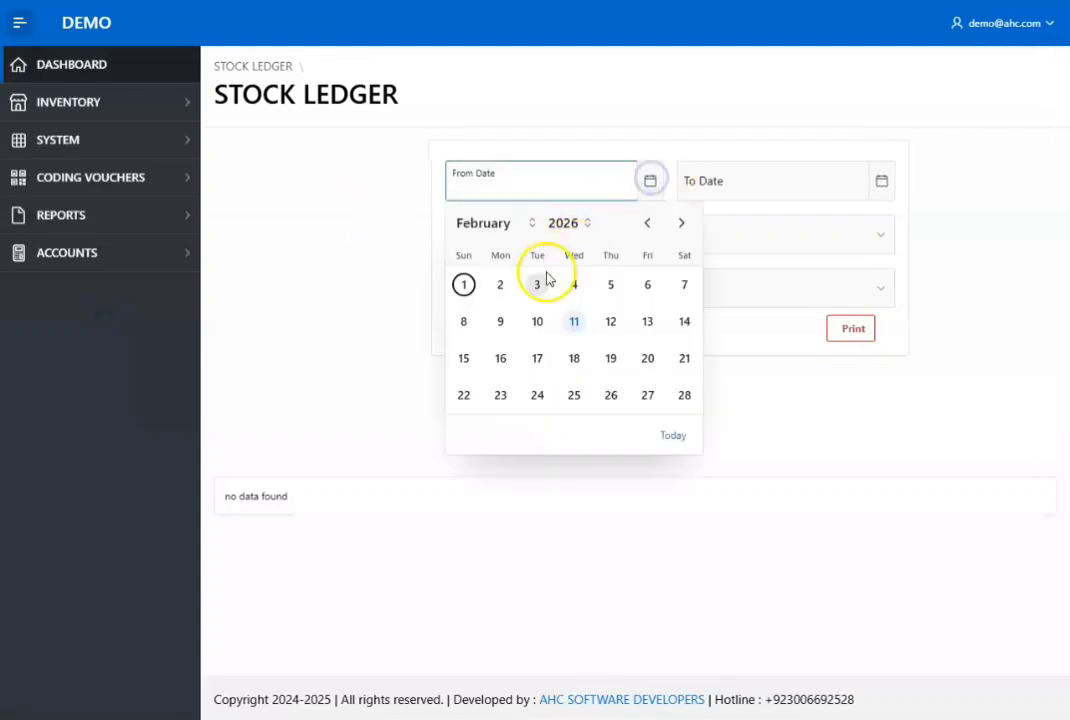
left_click(481, 286)
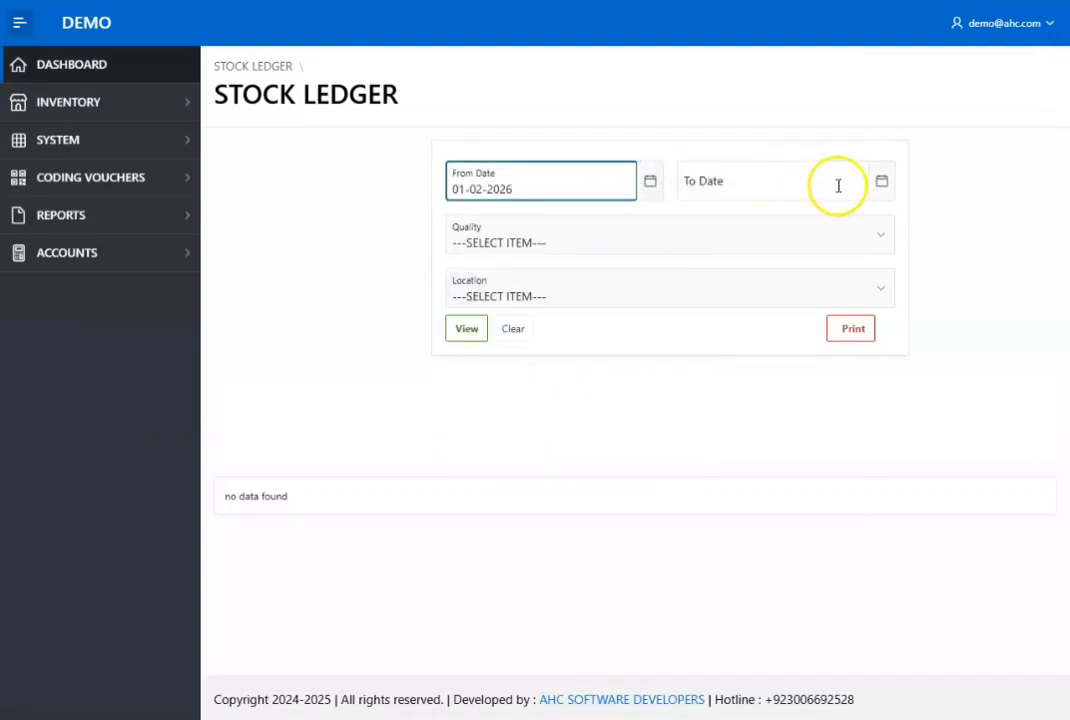
left_click(880, 181)
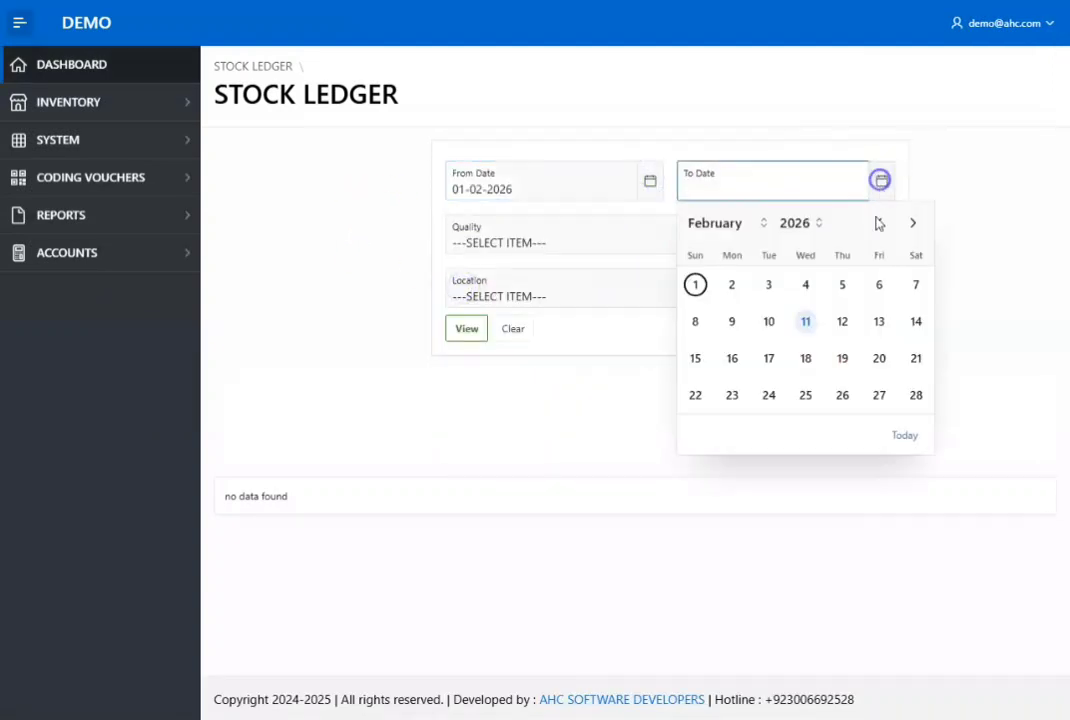
left_click(906, 436)
left_click(590, 242)
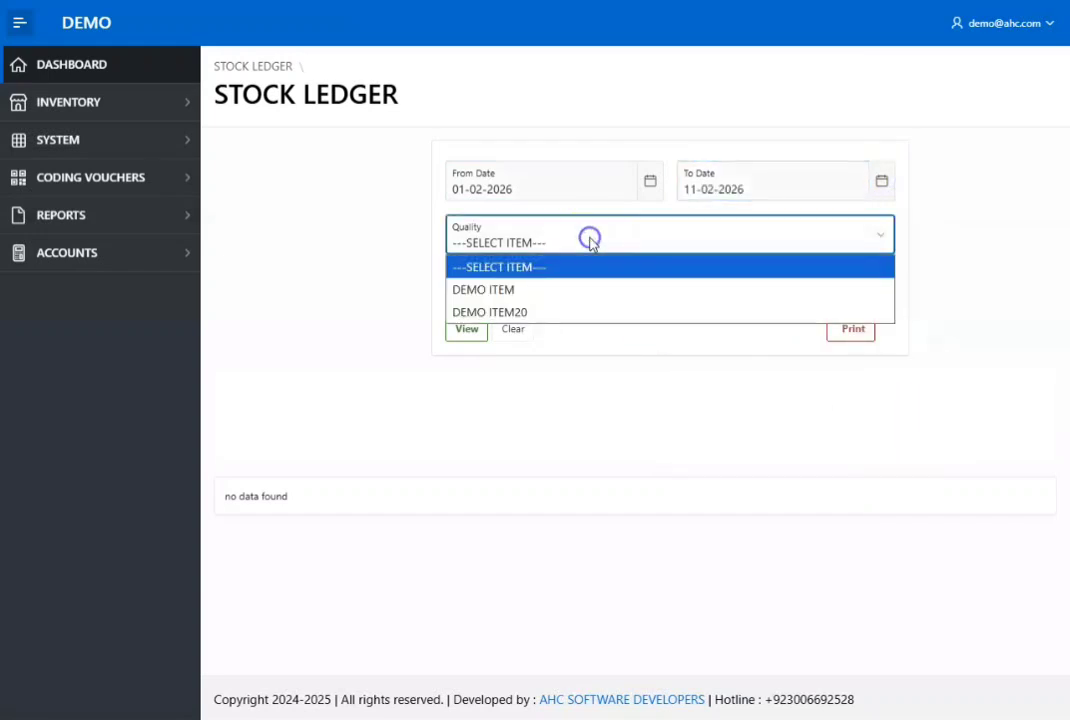
left_click(580, 288)
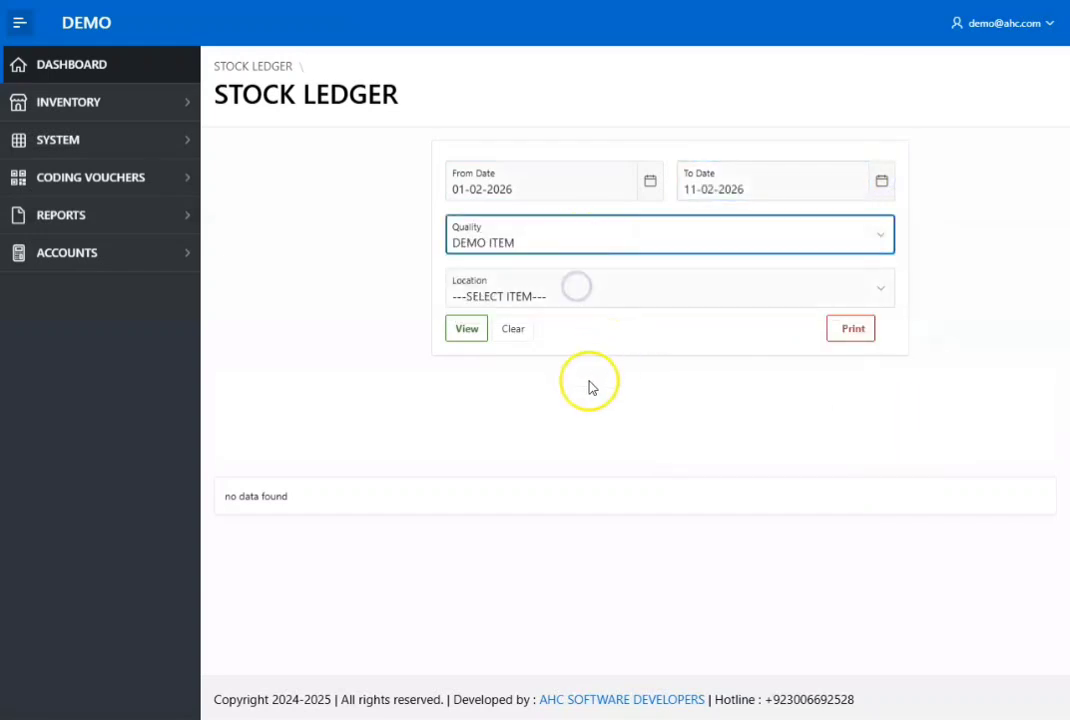
left_click(465, 331)
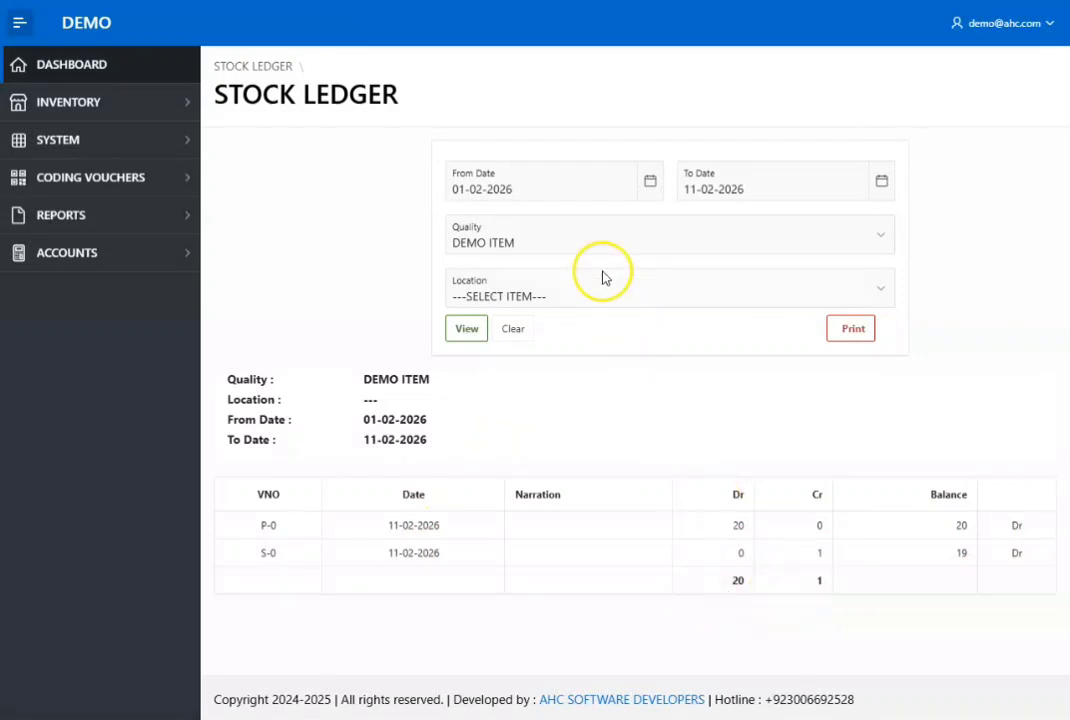
Switch the stock ledger to DEMO ITEM20 for the same date range
left_click(604, 240)
left_click(580, 310)
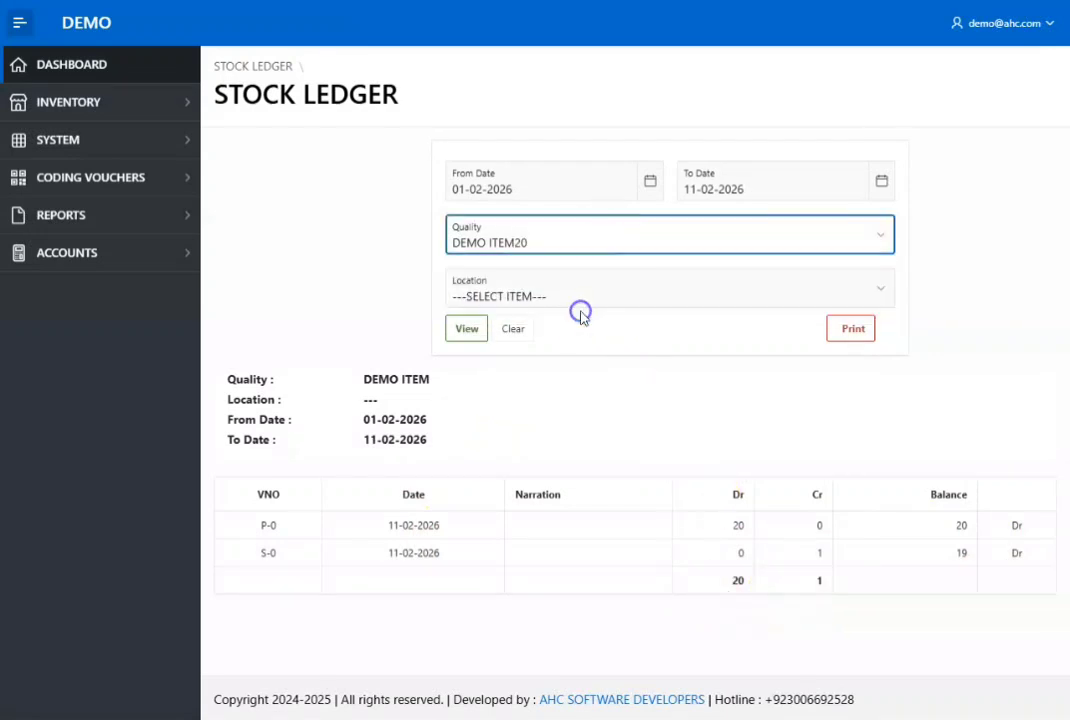
left_click(466, 327)
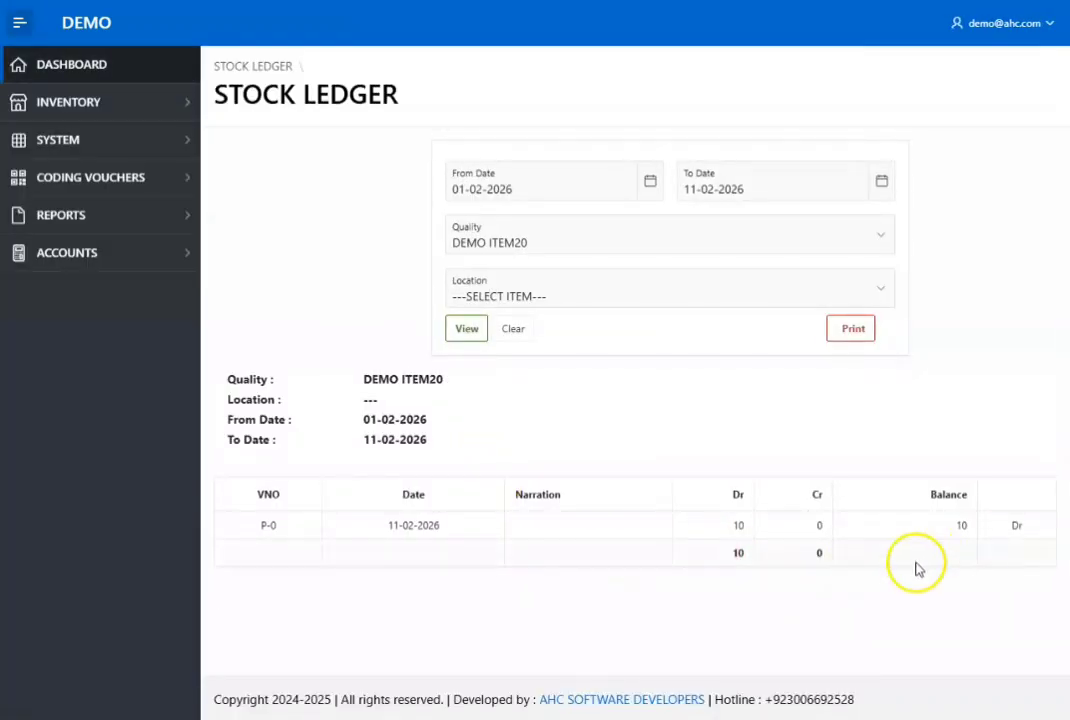
View the stock report of type Remaining for all items as on 11-02-2026
left_click(190, 217)
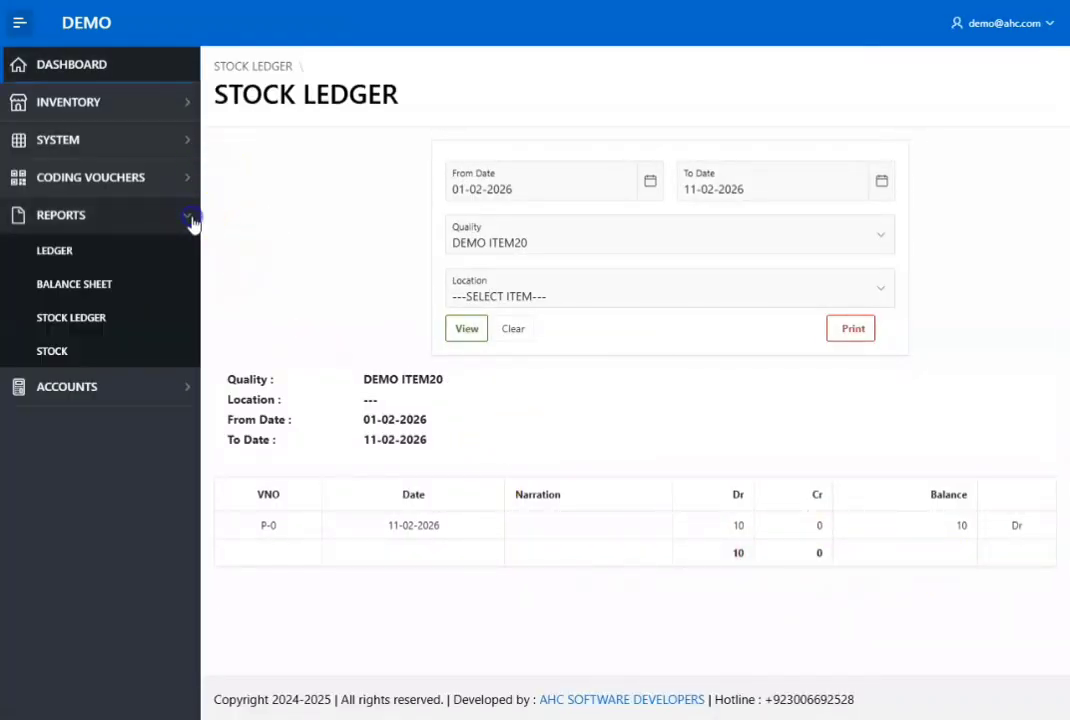
left_click(122, 347)
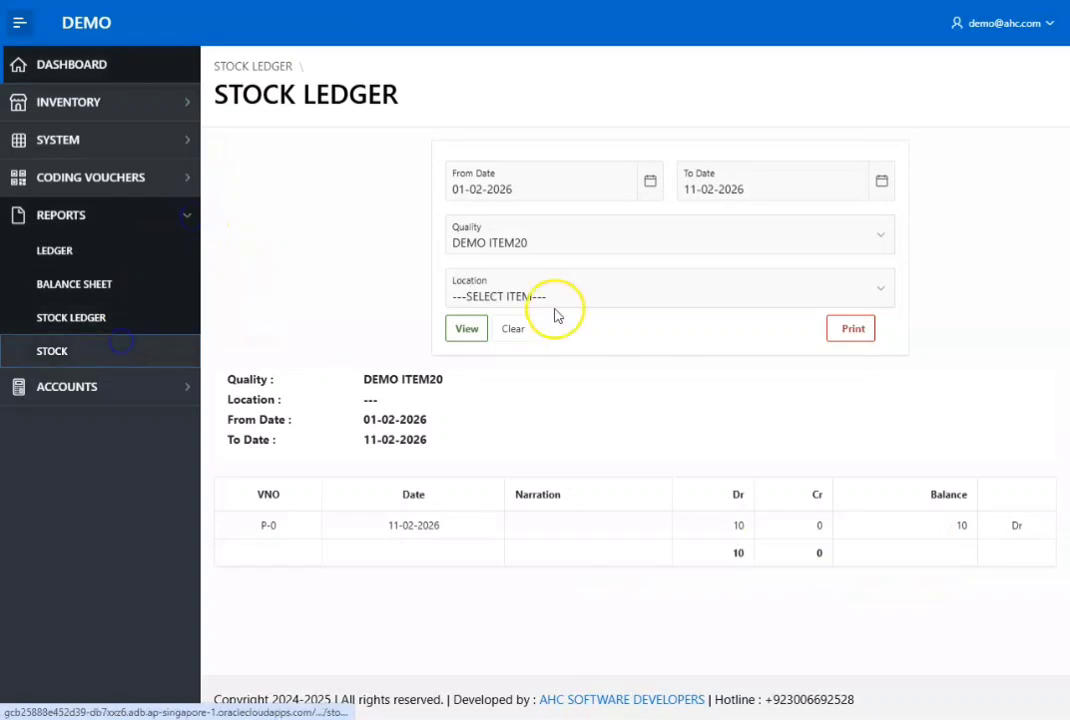
left_click(880, 181)
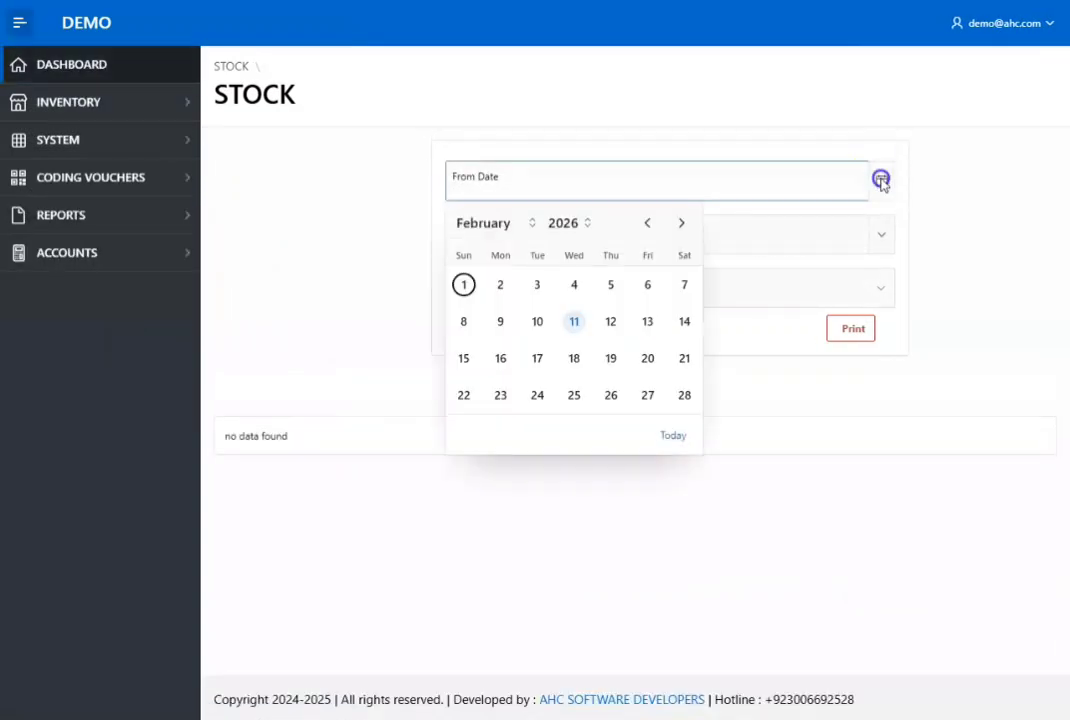
left_click(673, 438)
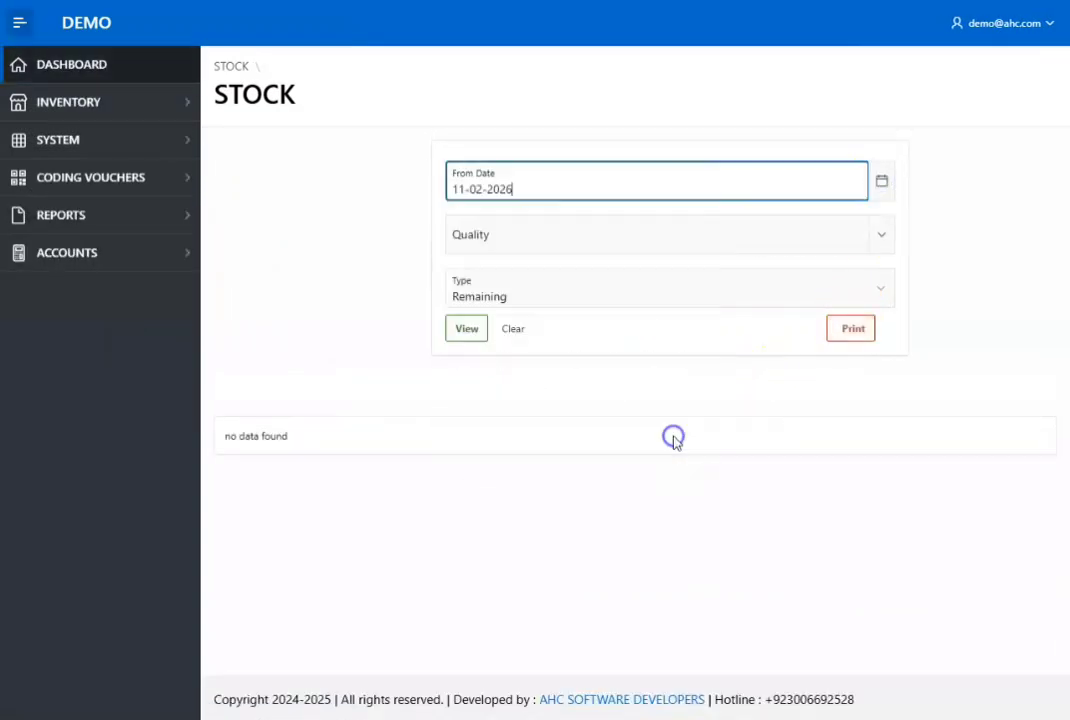
left_click(463, 331)
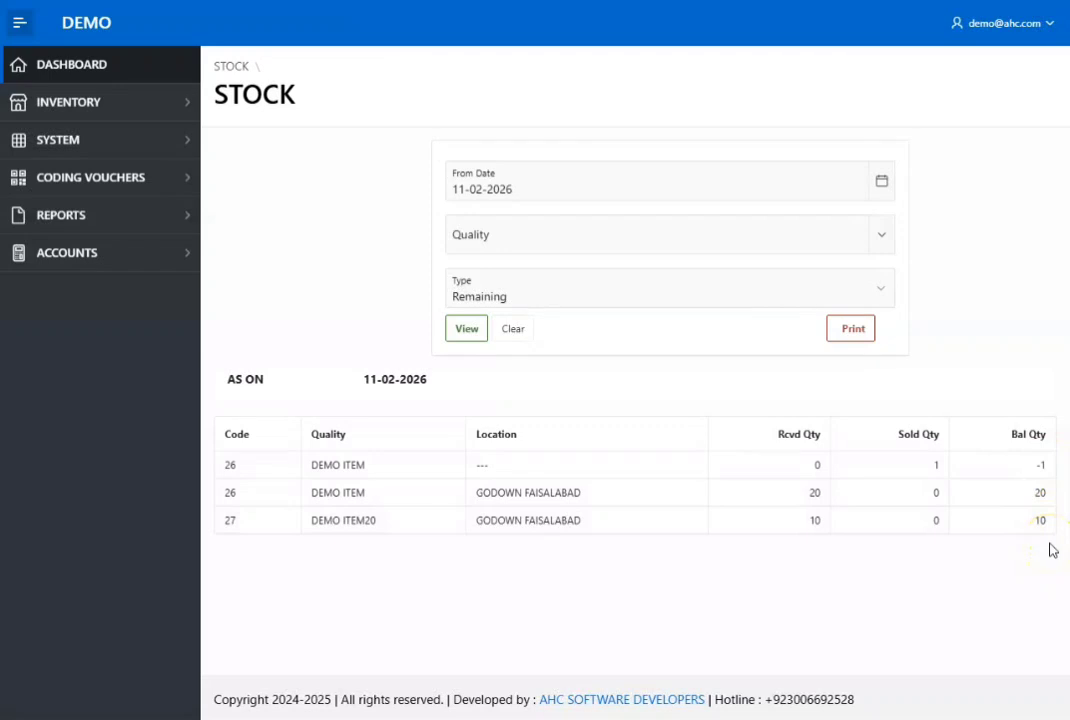
Limit the stock report to DEMO ITEM and view it again
left_click(575, 243)
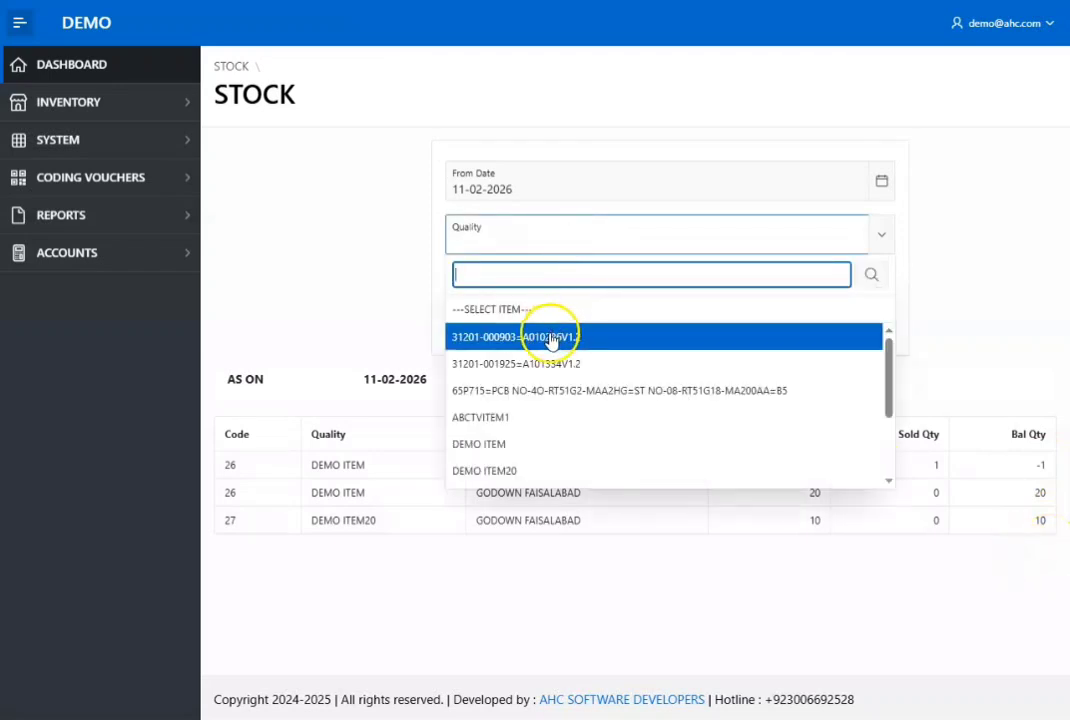
left_click(468, 444)
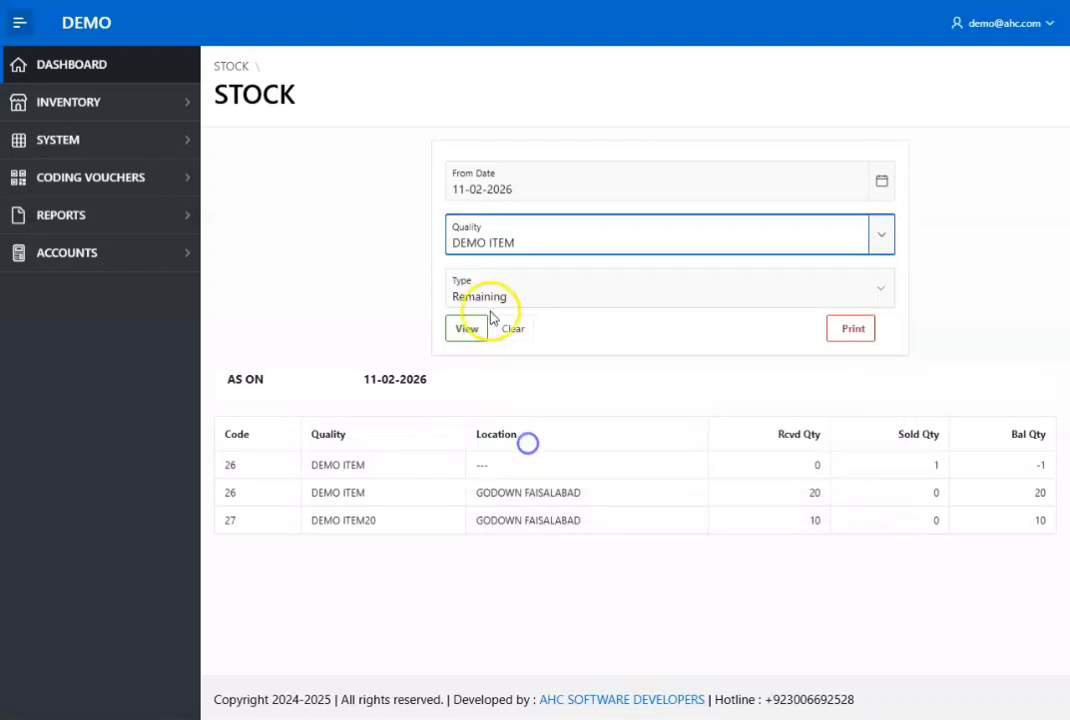
left_click(463, 330)
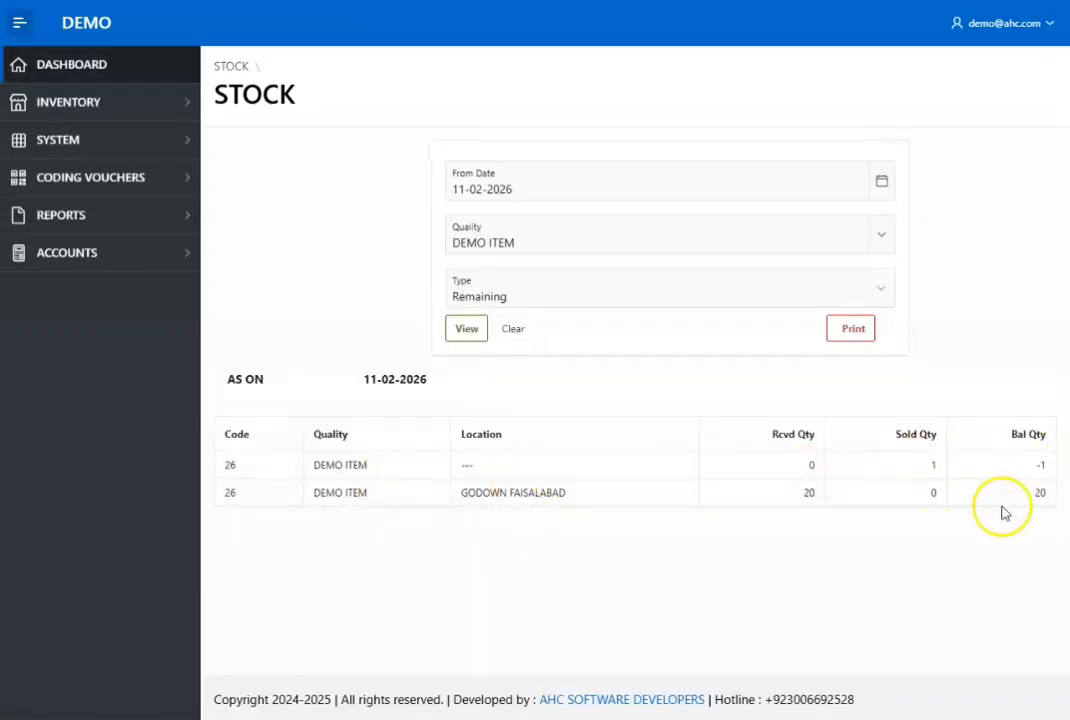
Start a payment voucher dated 11-02-2026 with a line for DEMO CUSTOMER, narration CAHS PAID and debit 1000
left_click(189, 256)
left_click(134, 292)
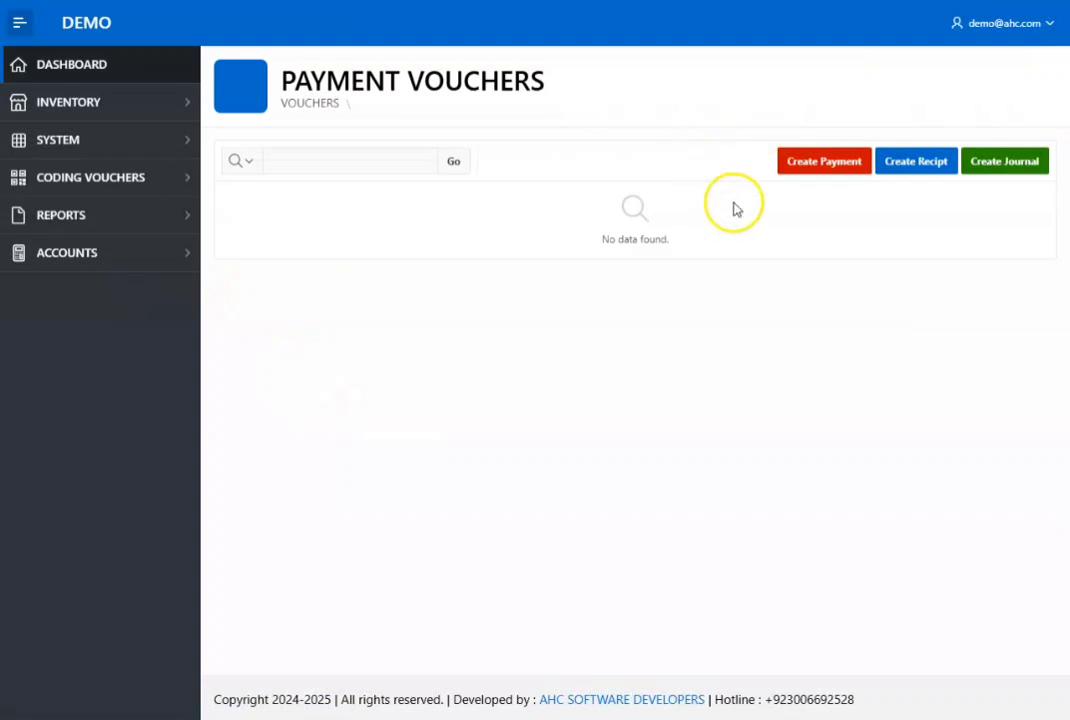
left_click(834, 164)
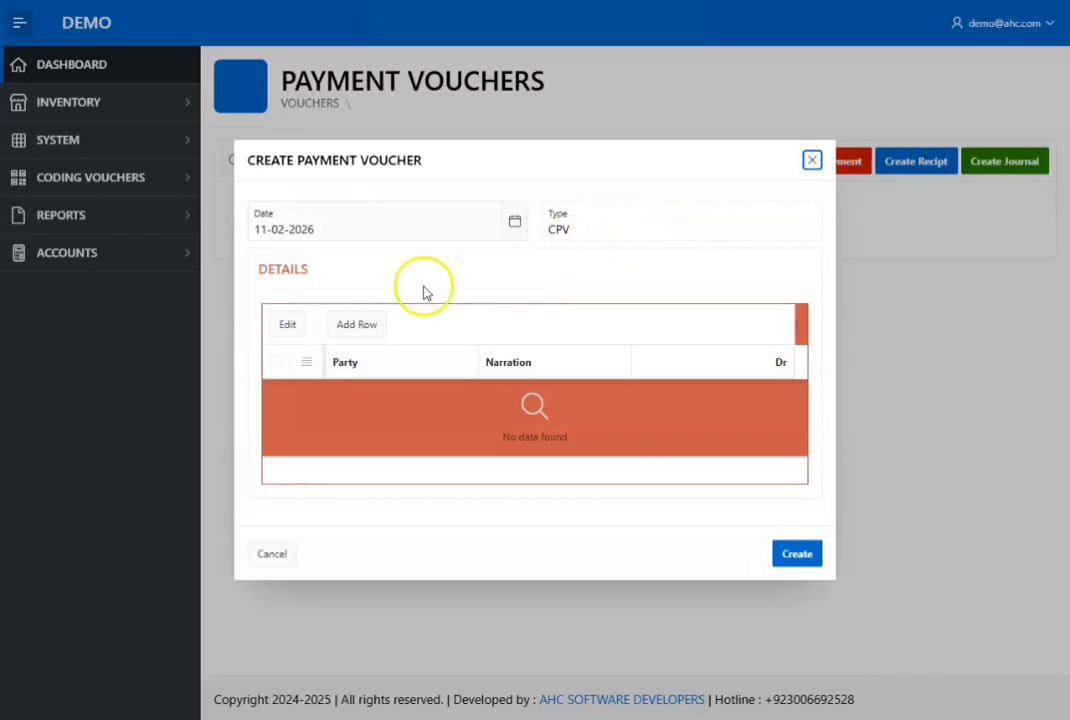
left_click(371, 325)
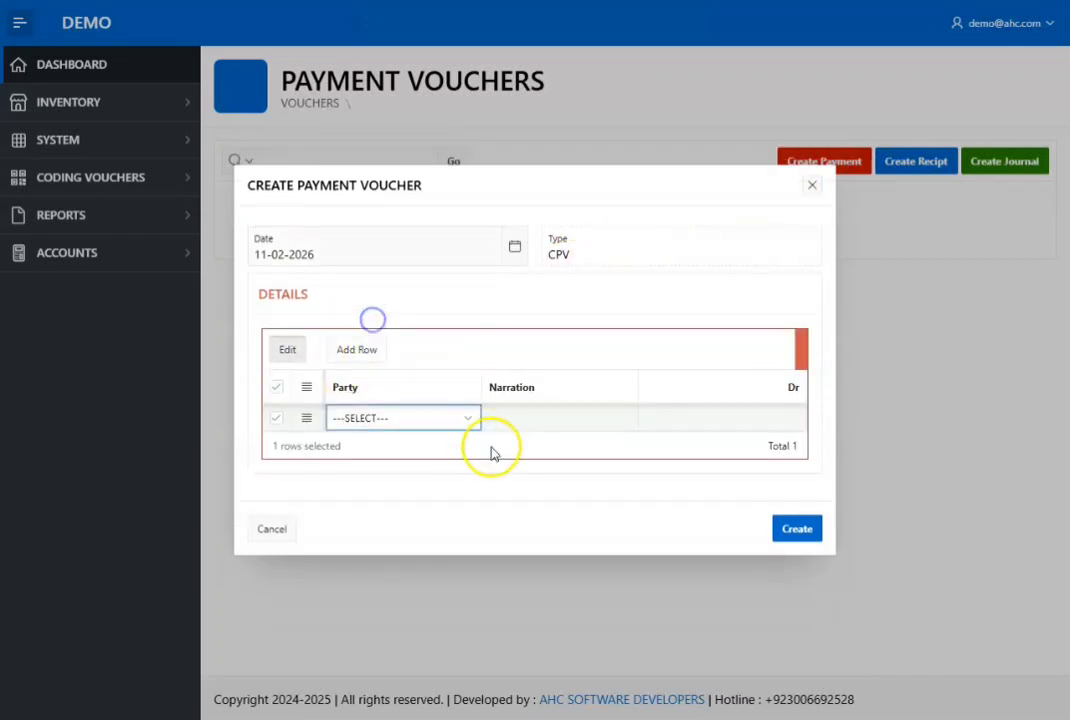
left_click(468, 427)
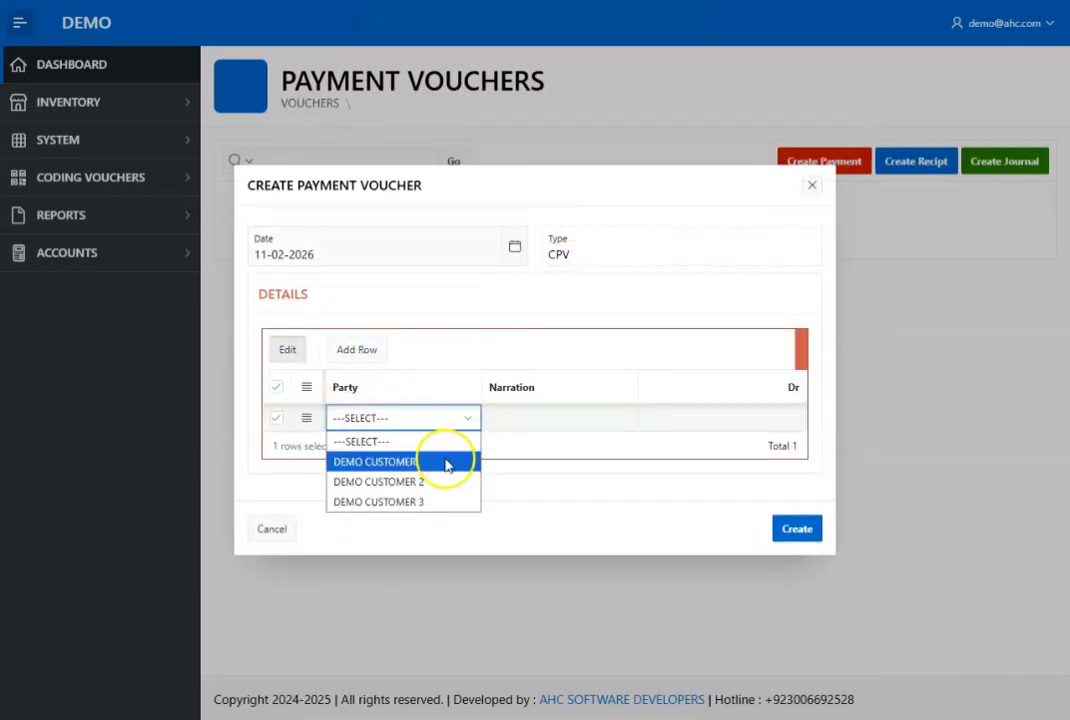
left_click(443, 463)
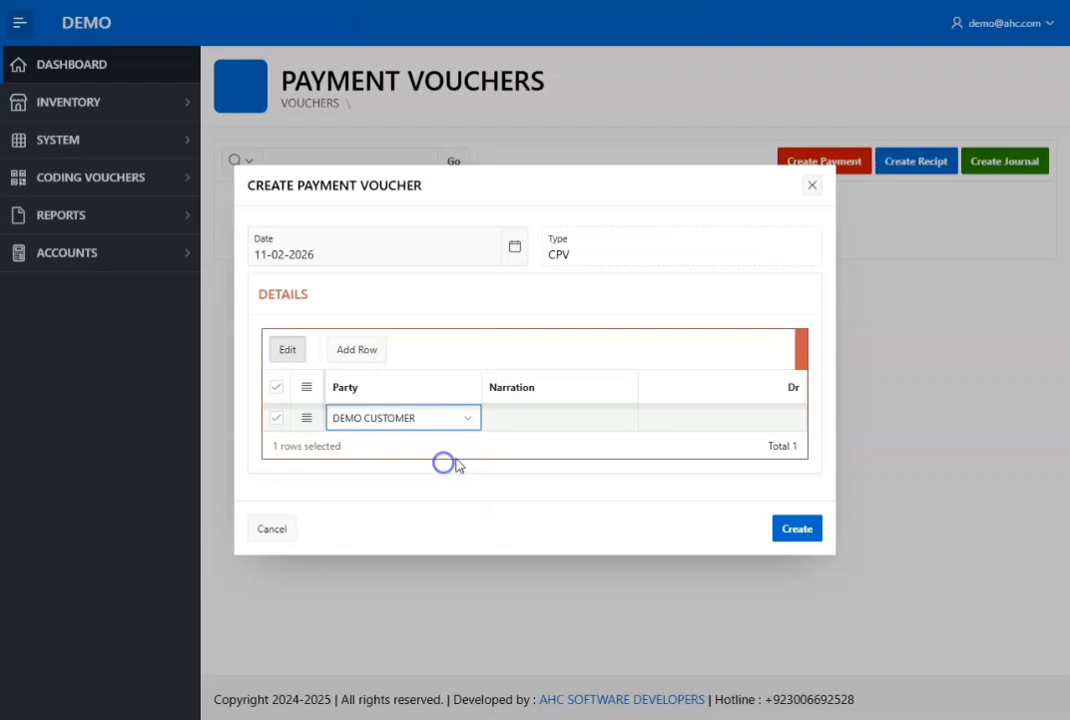
left_click(533, 423)
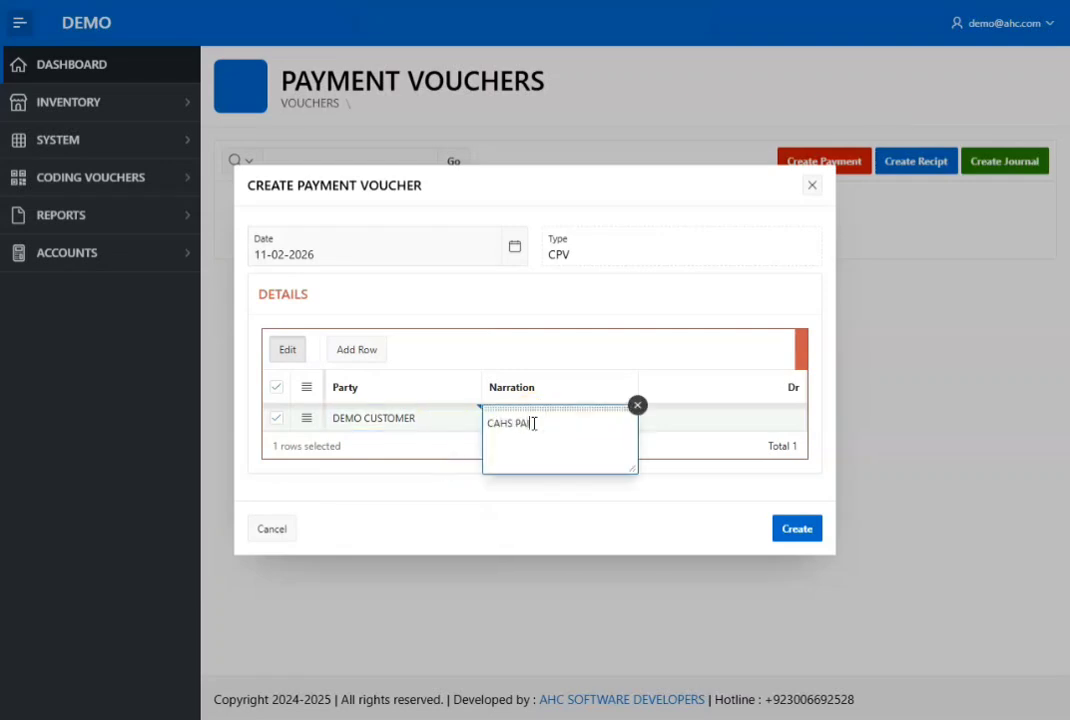
key("Tab")
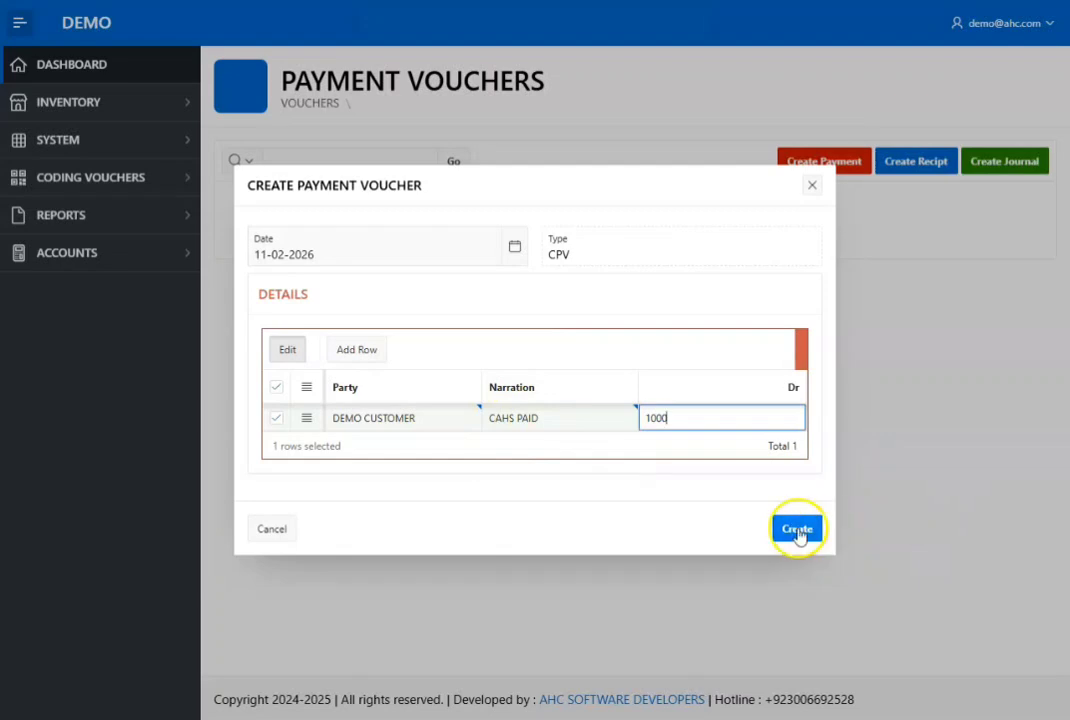
Add a second line for DEMO CUSTOMER 2 with narration MEEZAN BANK and debit 500, and create the payment voucher
left_click(360, 350)
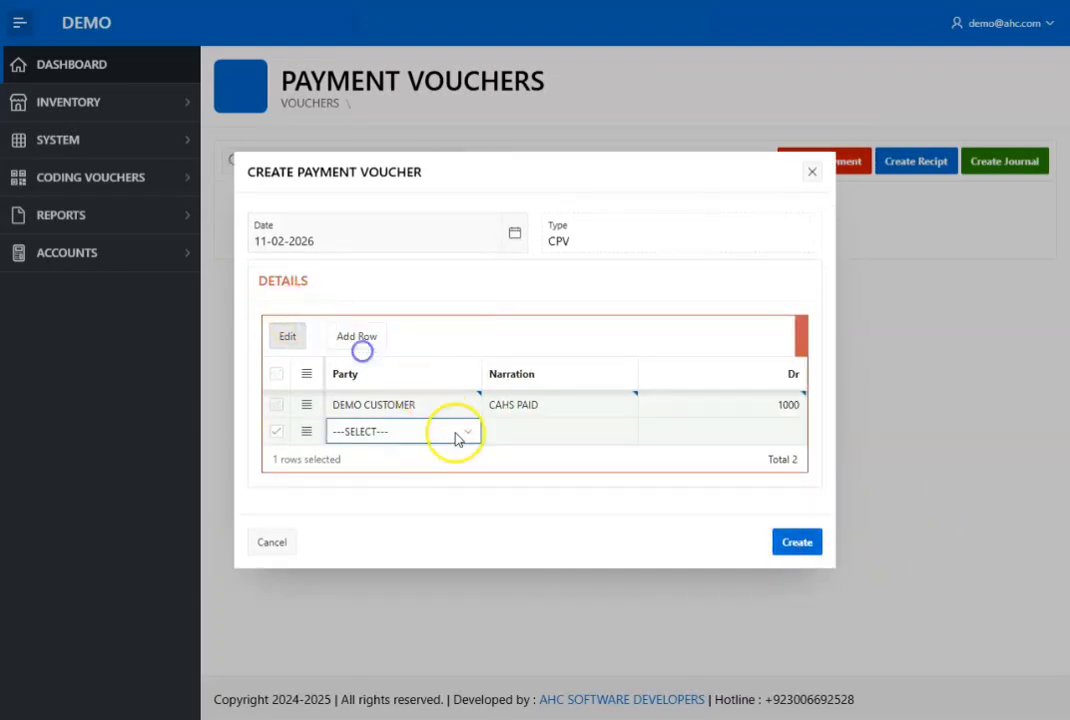
left_click(471, 432)
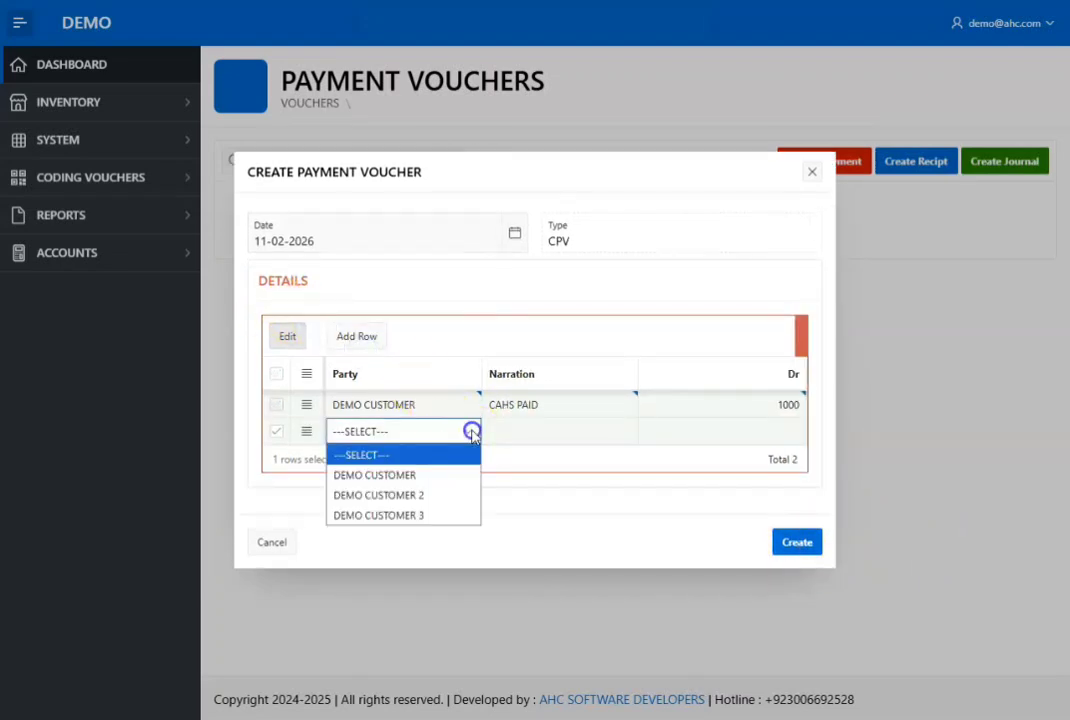
left_click(448, 497)
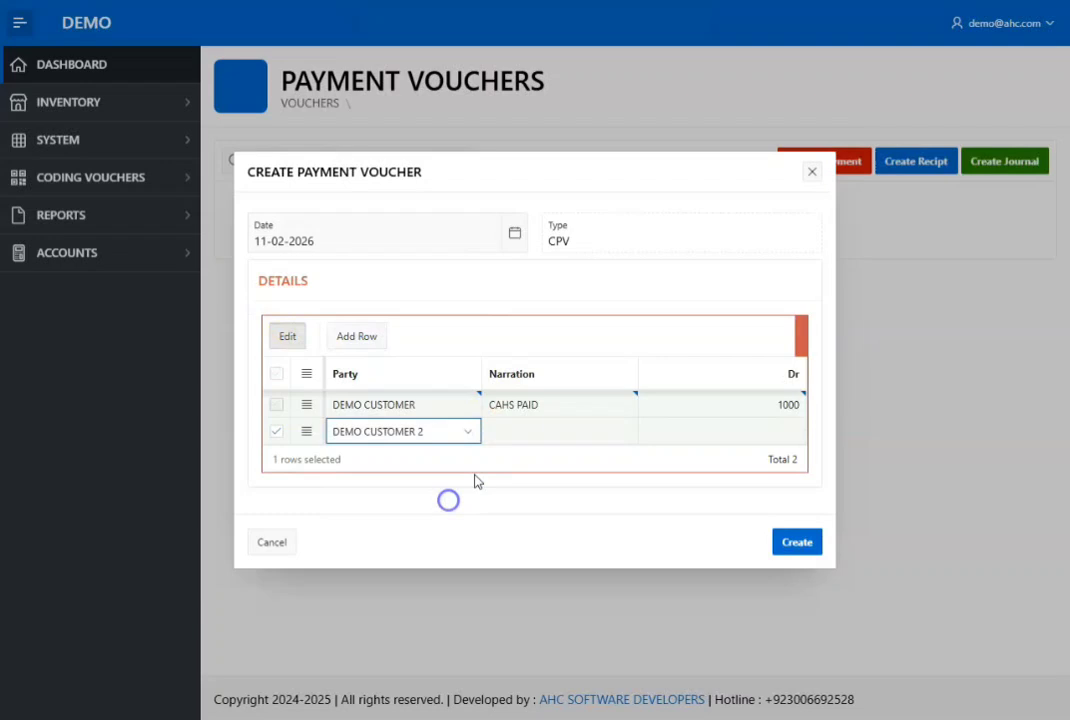
left_click(521, 437)
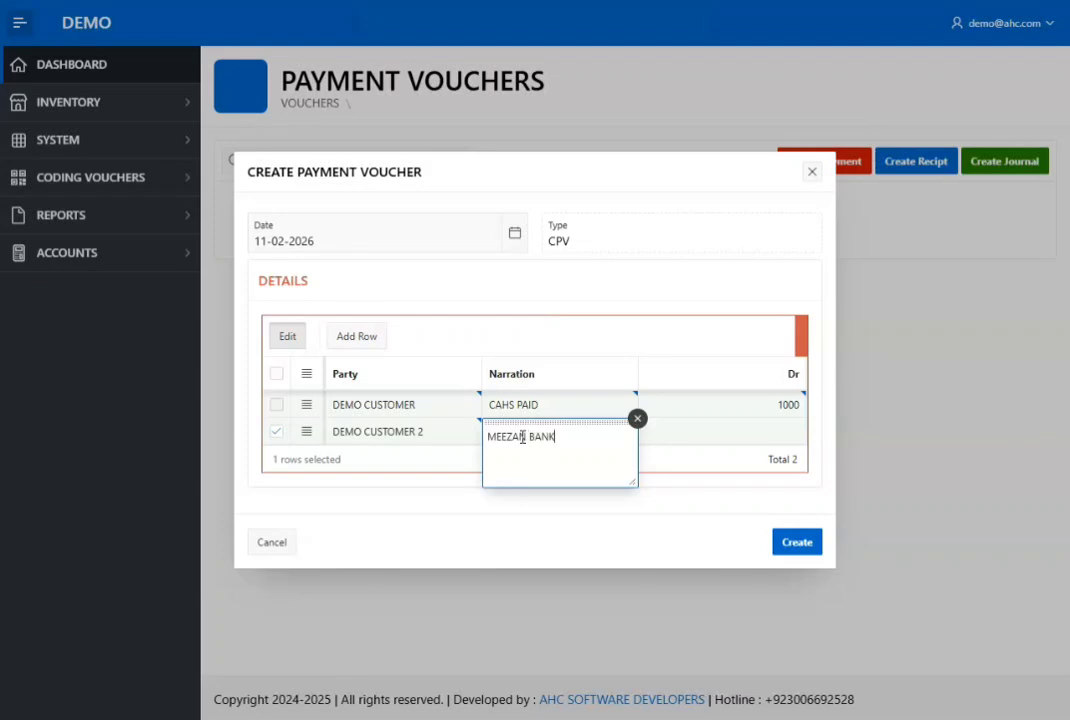
key("Tab")
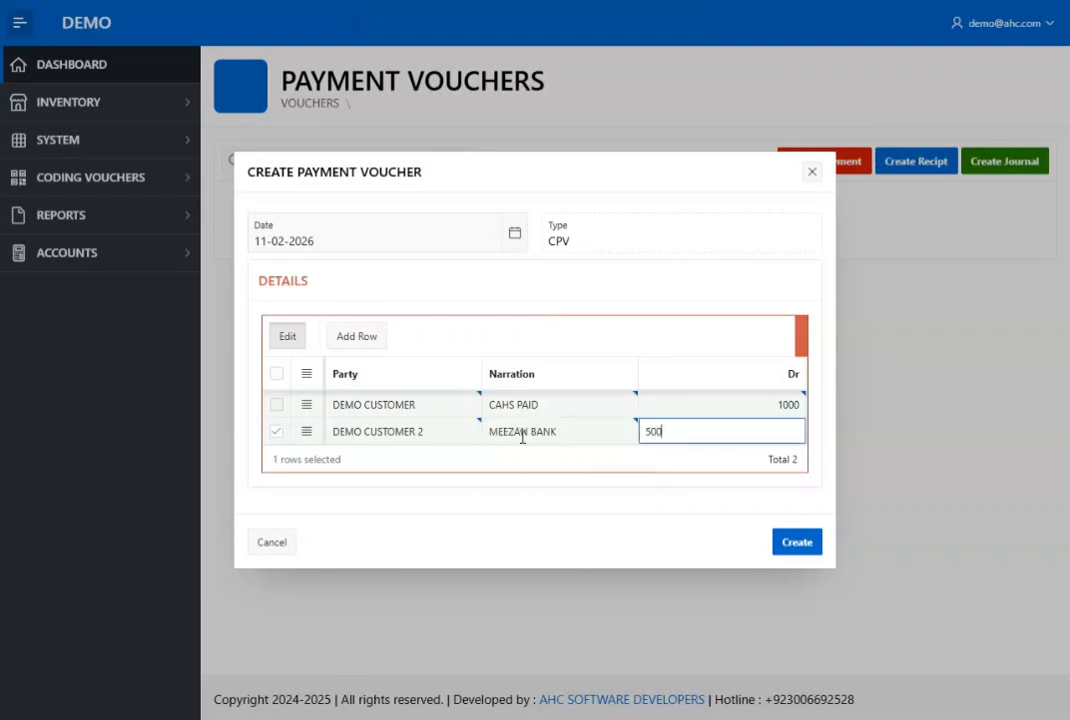
left_click(790, 542)
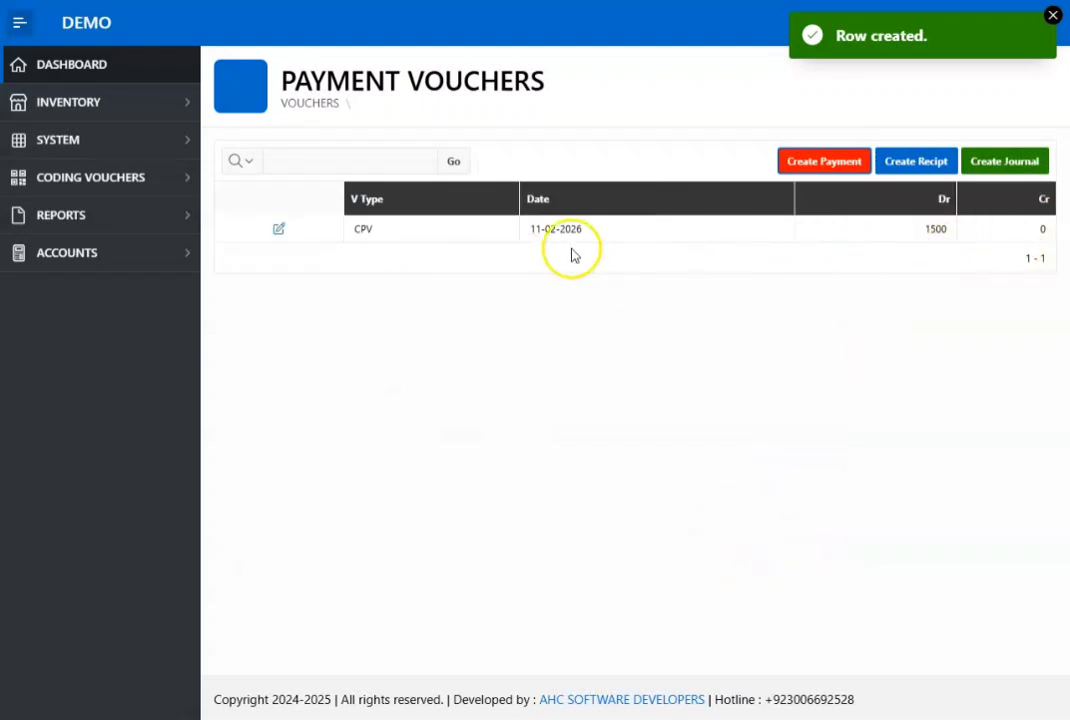
Try to open the CPV voucher for editing
left_click(282, 236)
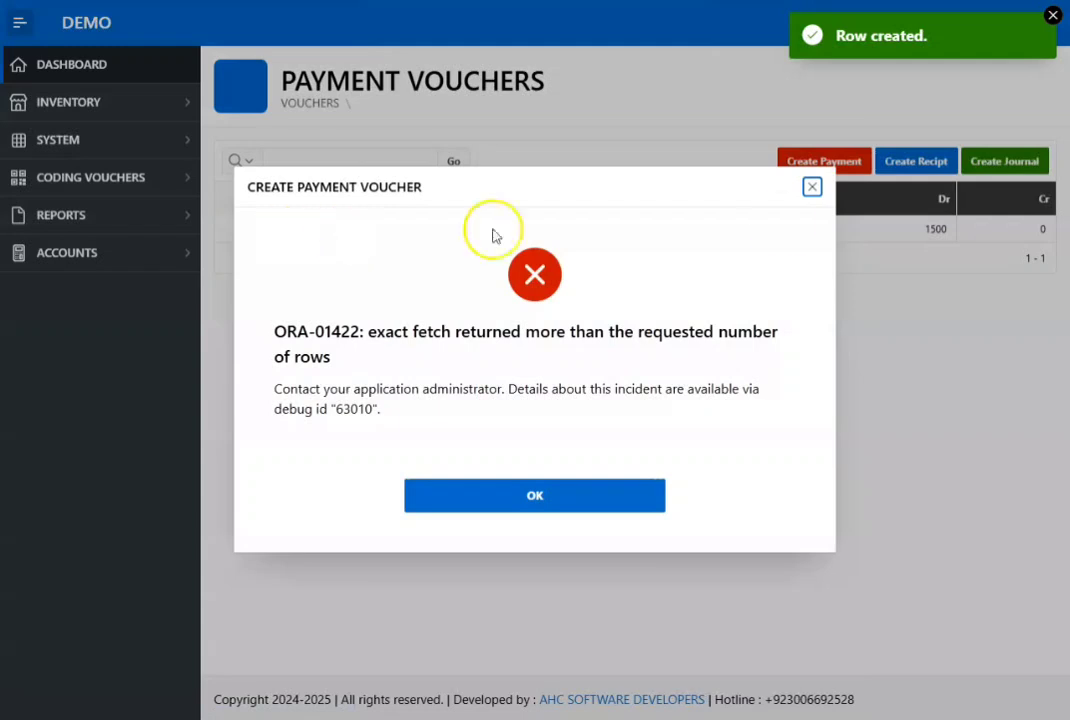
left_click(814, 189)
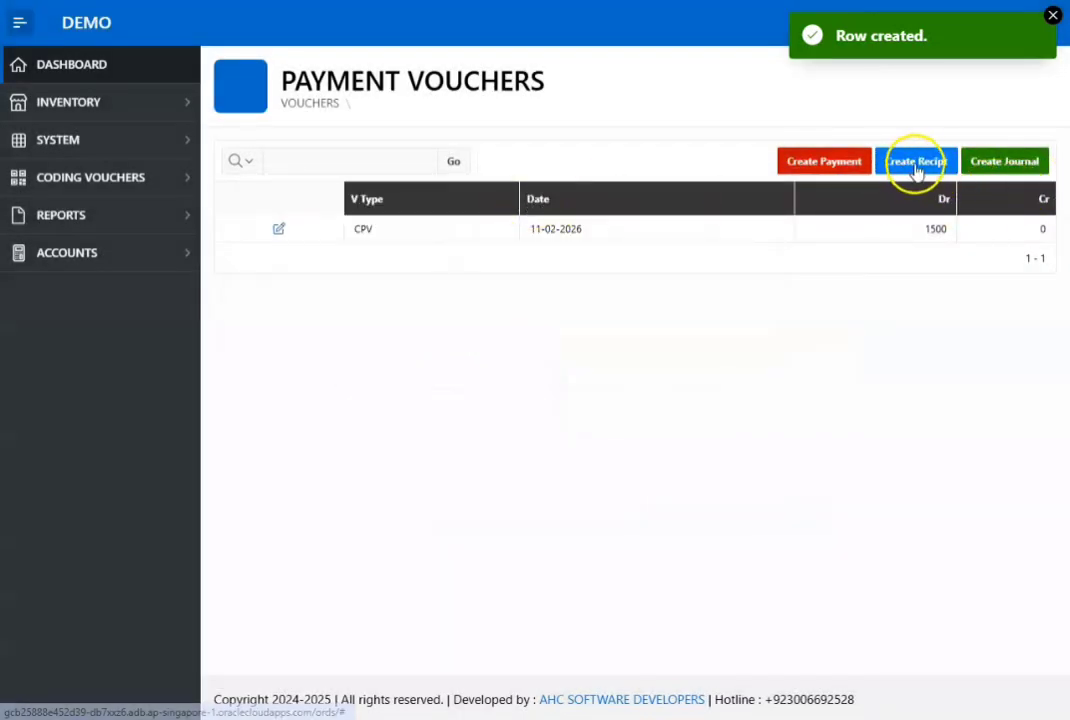
Create a receipt voucher dated 11-02-2026 for DEMO CUSTOMER 3 with narration CASH RECEIVED and credit 1250
left_click(916, 164)
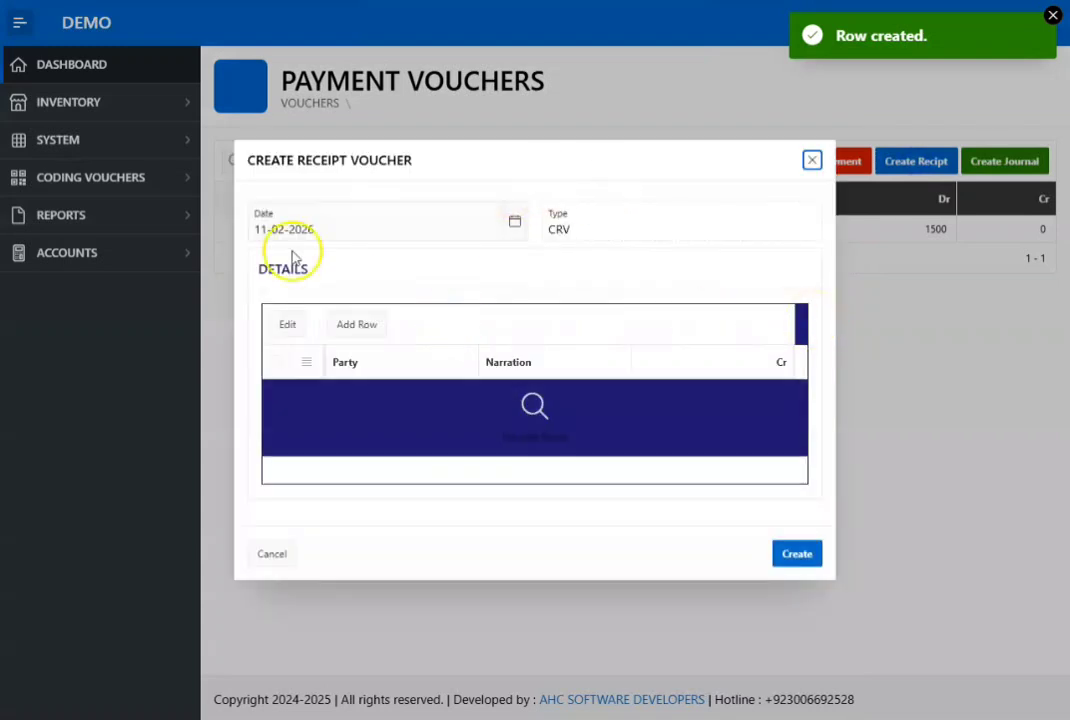
left_click(374, 326)
left_click(432, 418)
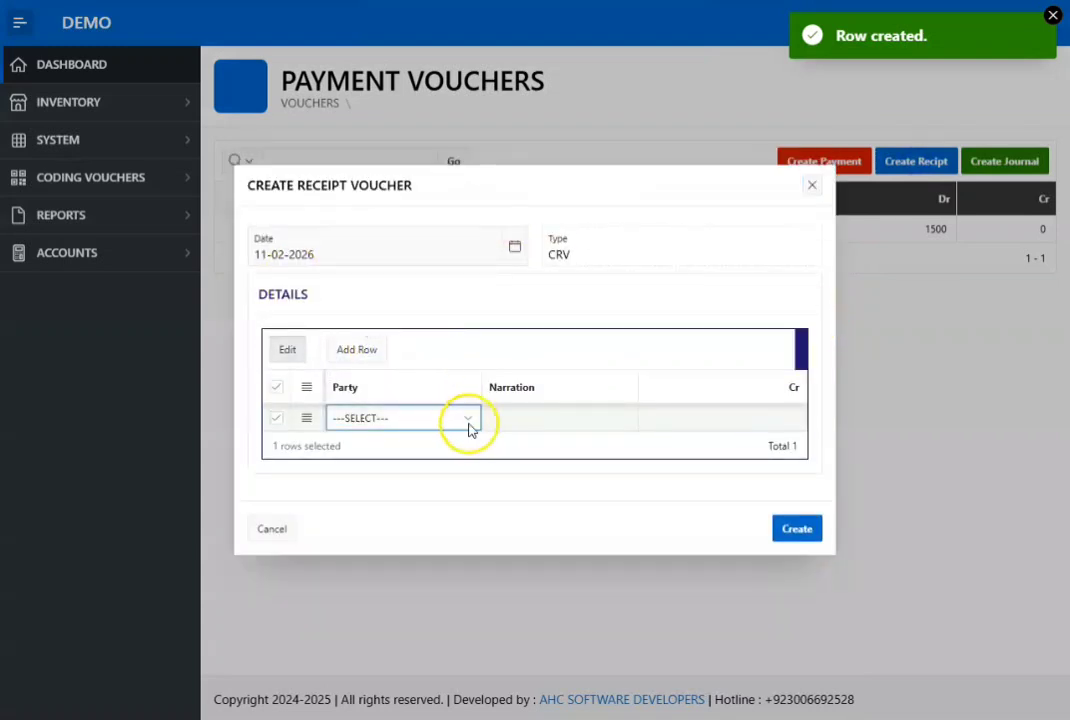
left_click(468, 420)
left_click(442, 502)
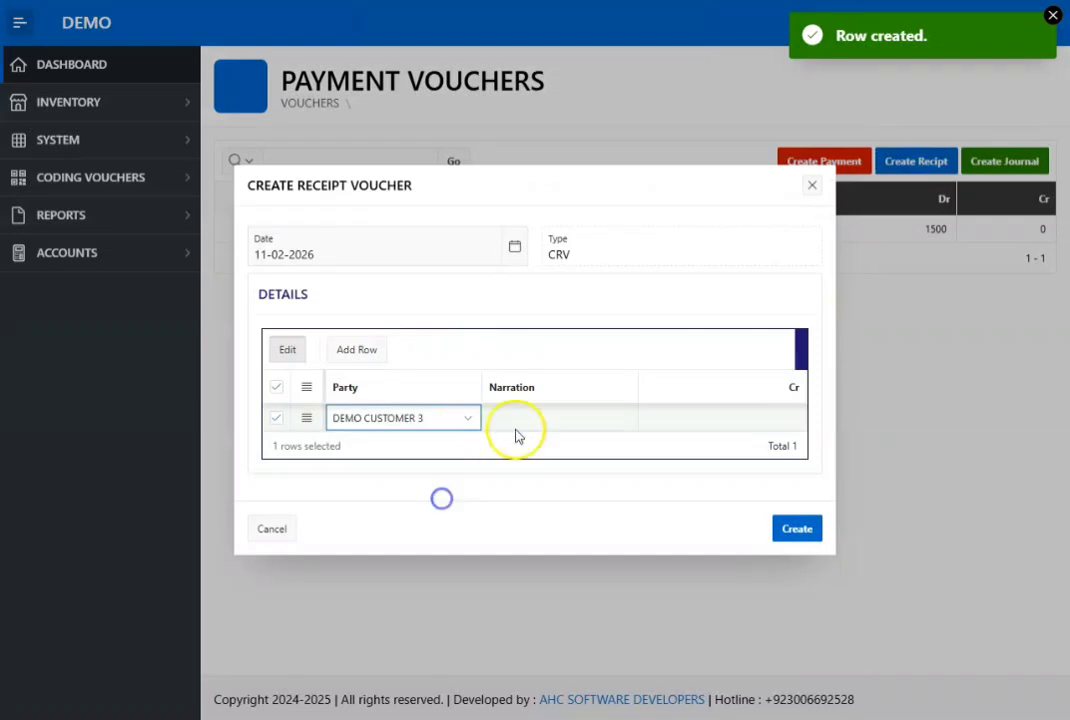
left_click(520, 416)
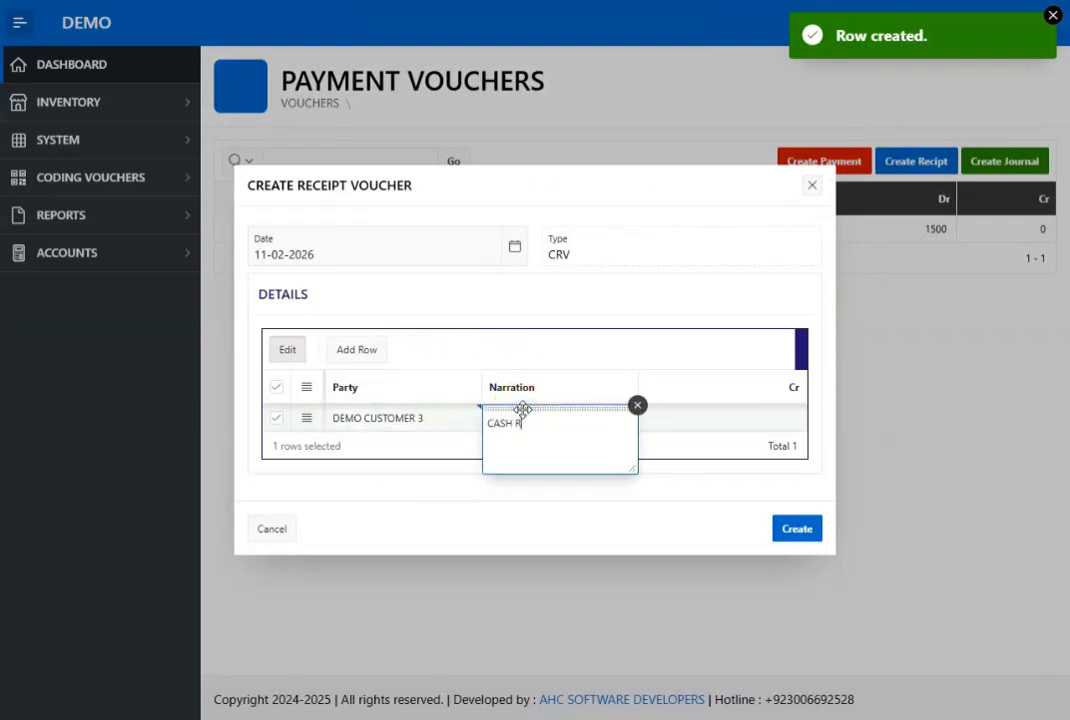
key("Tab")
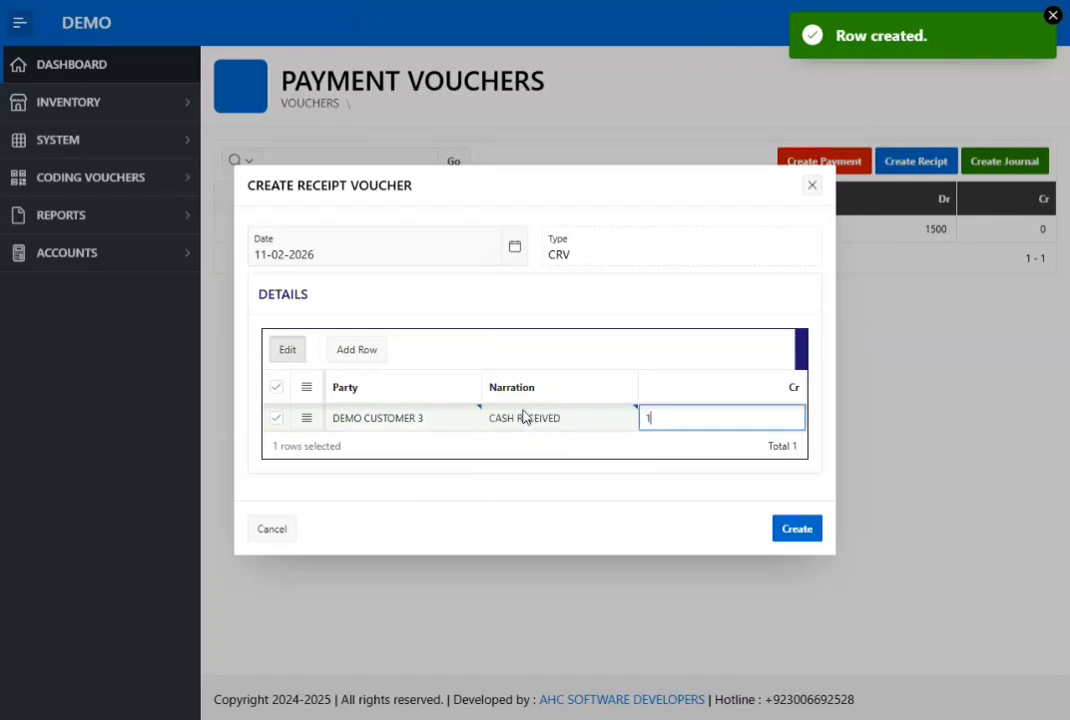
left_click(760, 524)
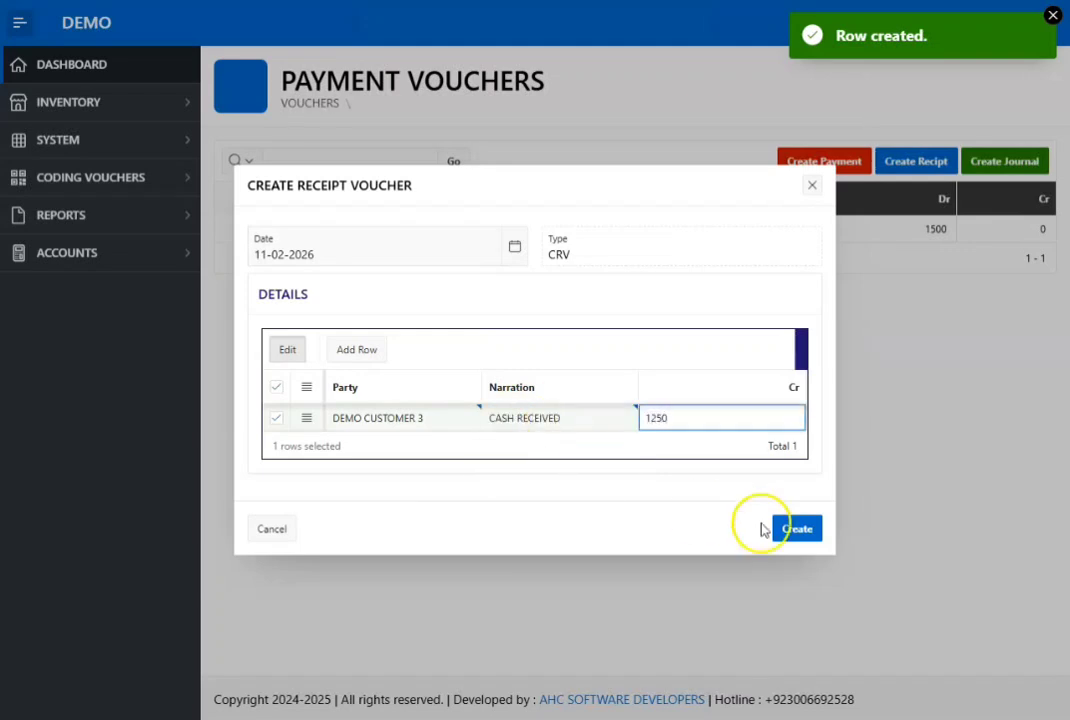
left_click(809, 528)
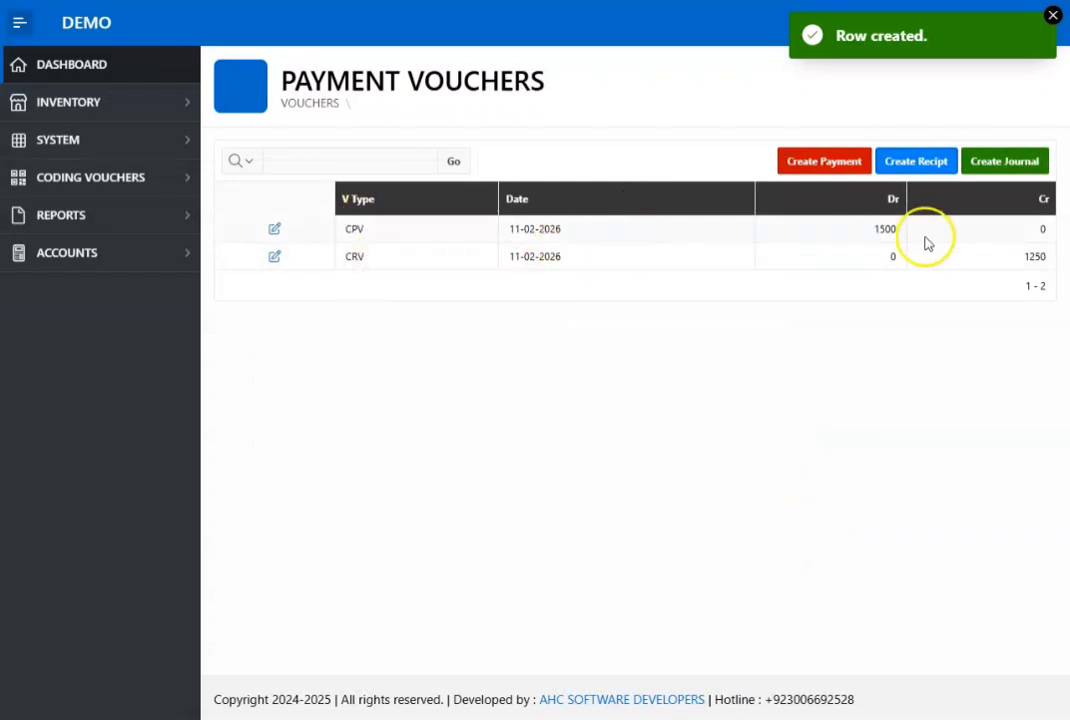
Start a journal voucher dated 11-02-2026 with a line for DEMO CUSTOMER, narration CASH PAID and debit 5000
left_click(993, 166)
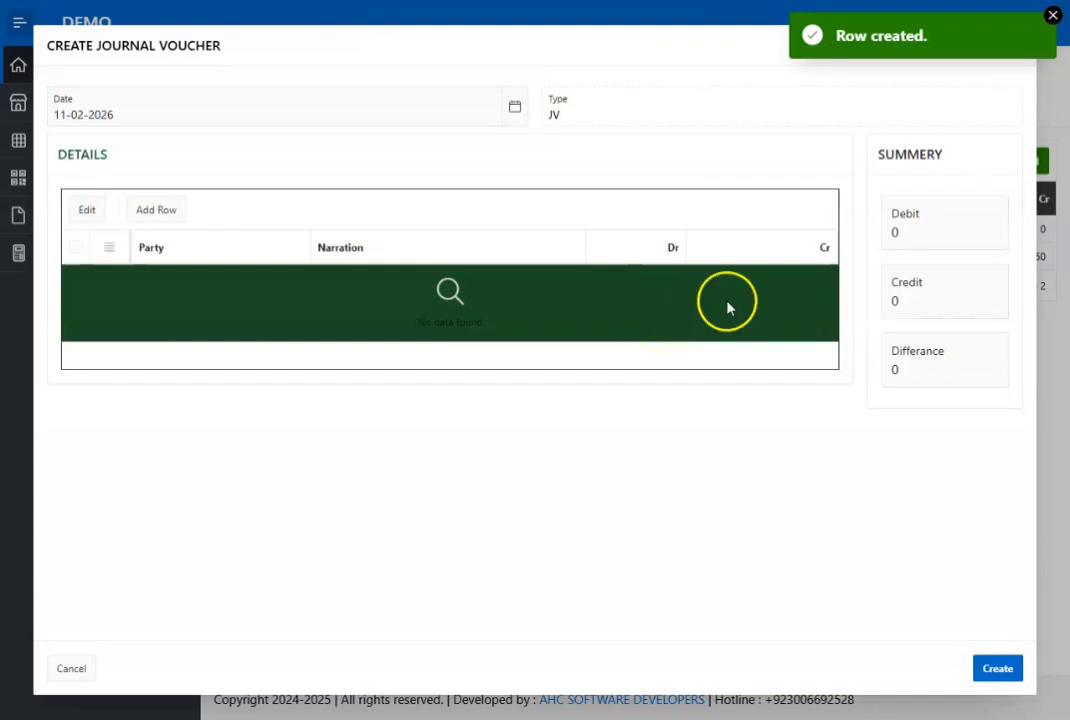
left_click(157, 212)
left_click(311, 283)
left_click(285, 279)
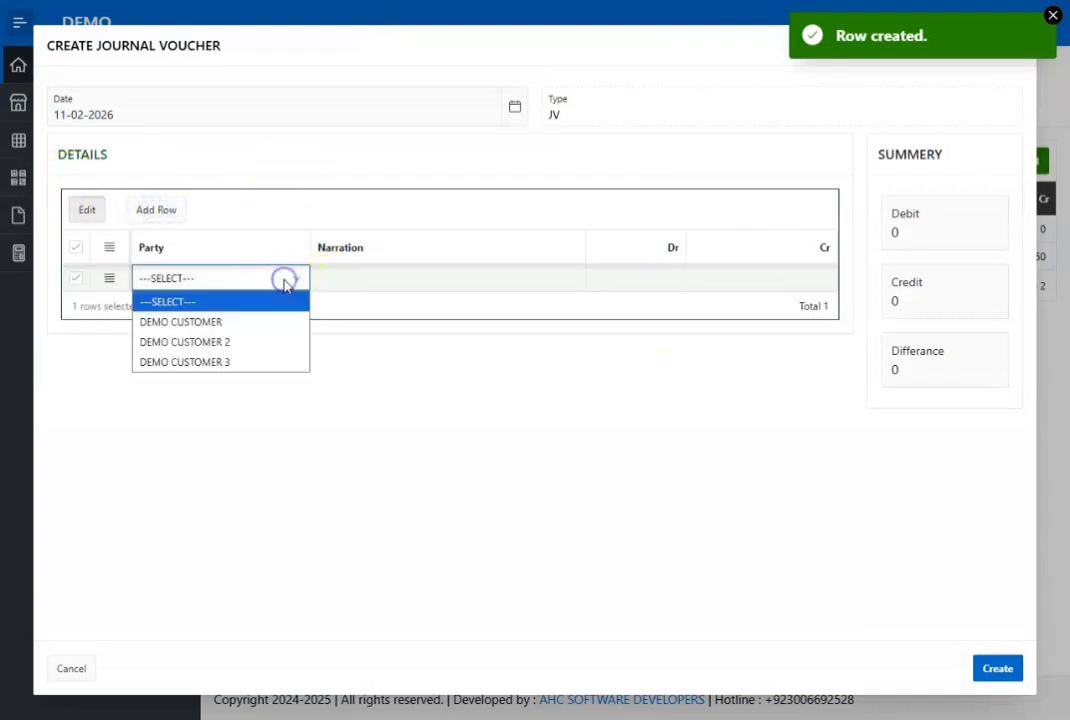
left_click(277, 321)
left_click(378, 282)
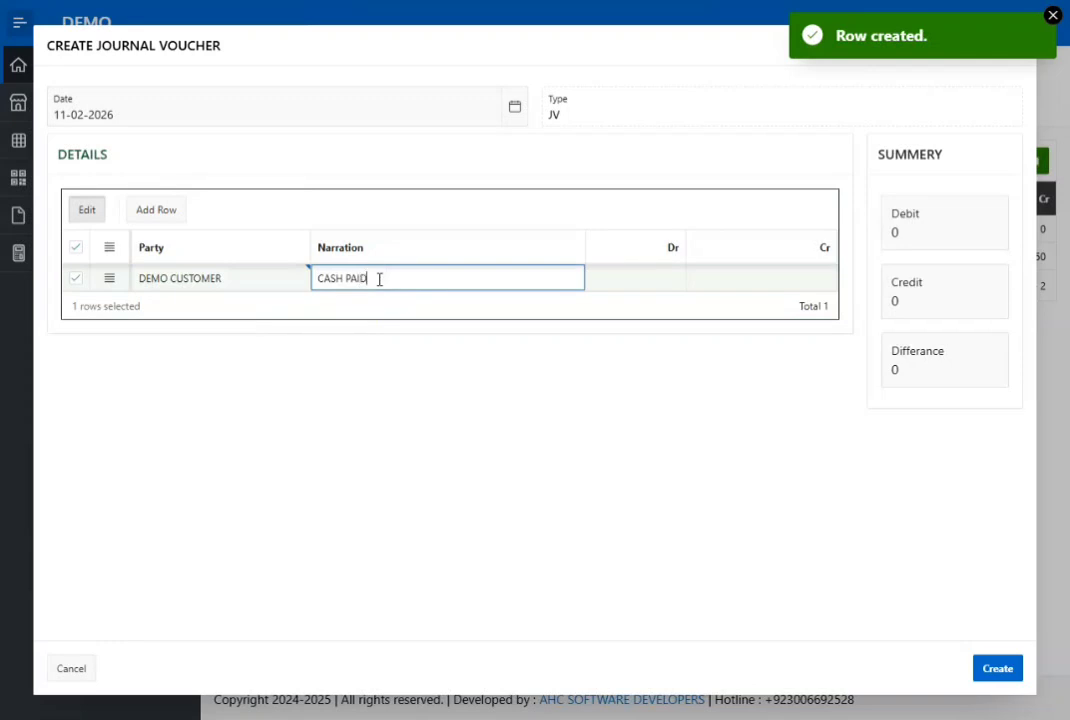
key("Tab")
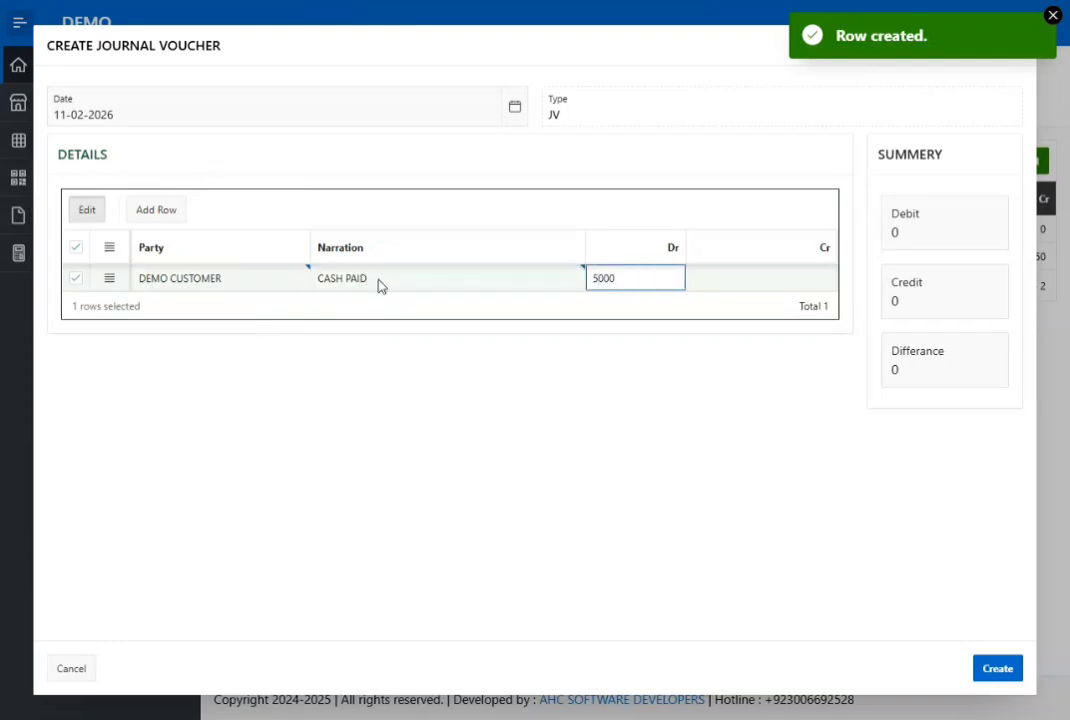
left_click(469, 373)
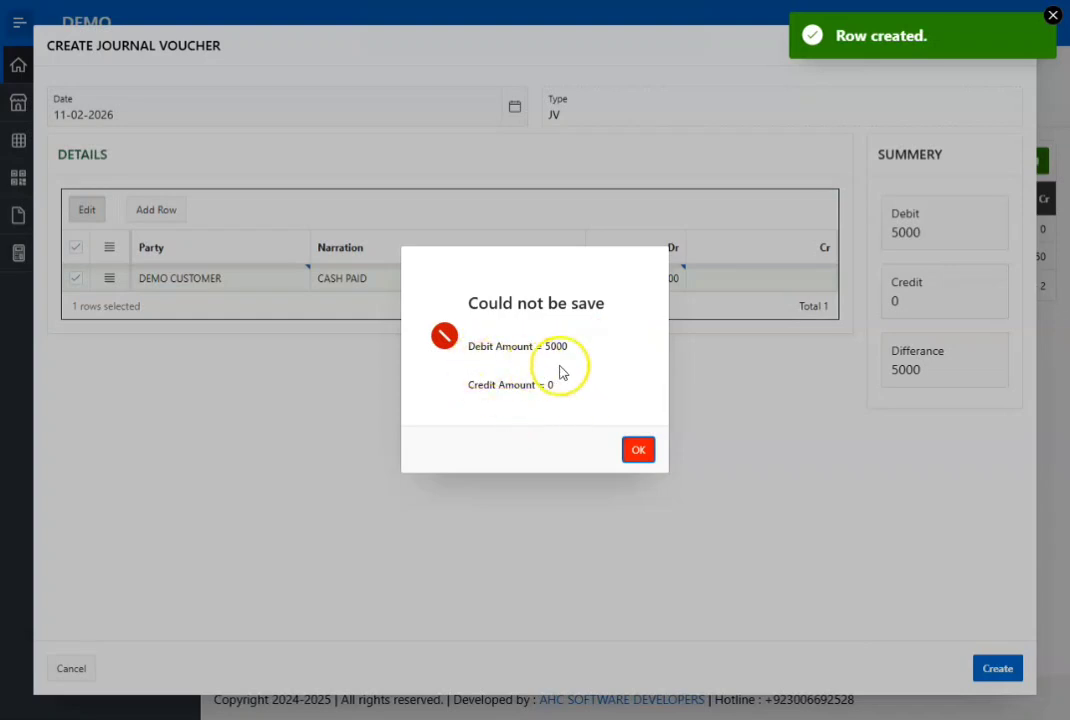
left_click(637, 453)
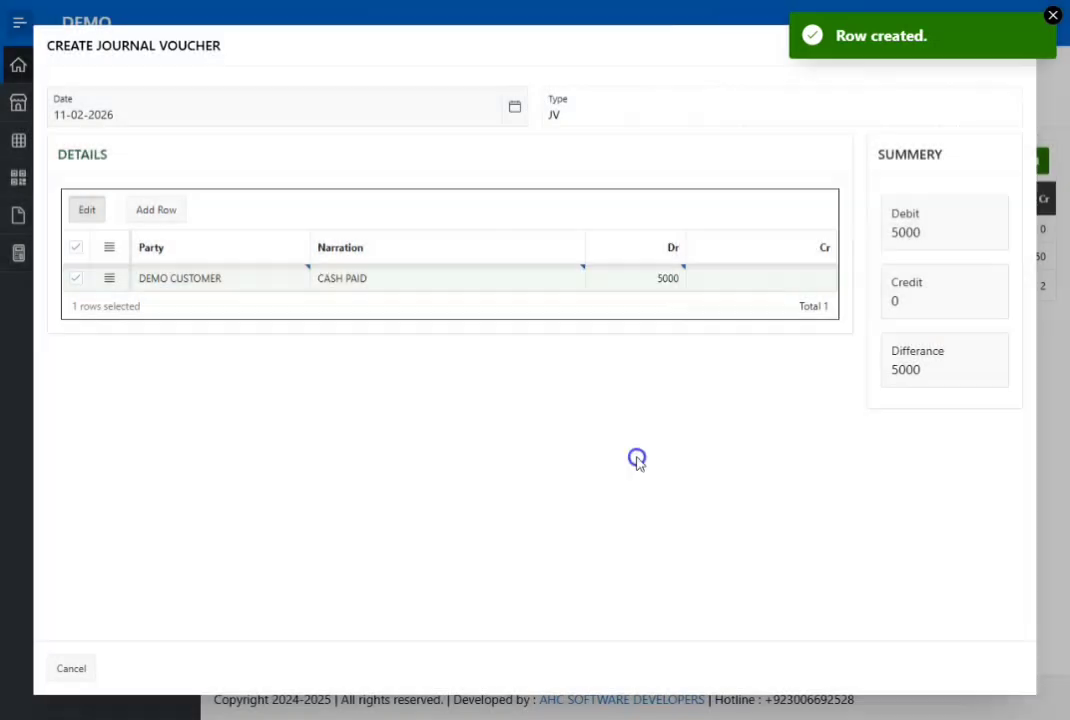
Add a second journal line for DEMO CUSTOMER 2 with narration CASH RECEIVED and credit 4900
left_click(156, 211)
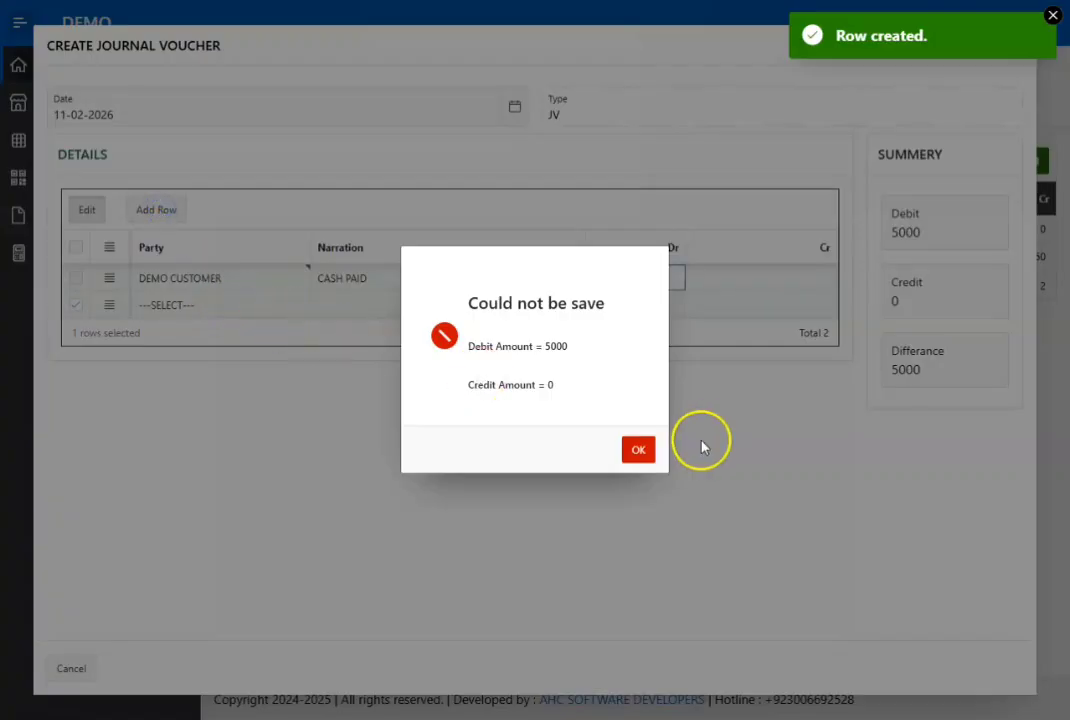
left_click(638, 454)
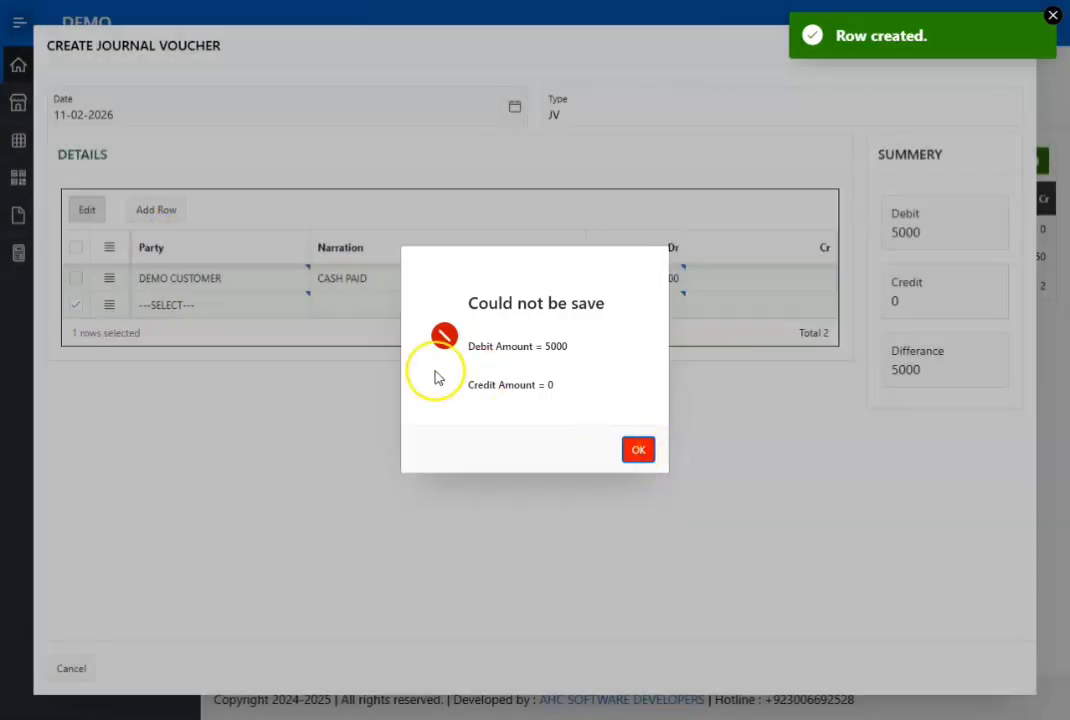
left_click(638, 450)
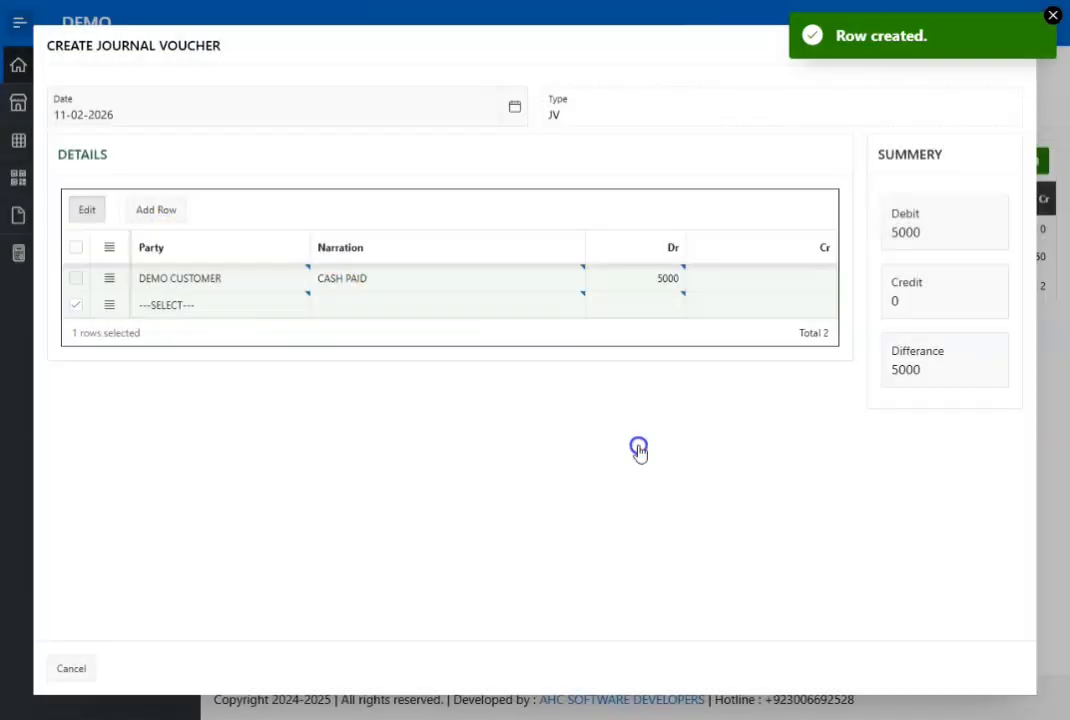
left_click(296, 314)
left_click(275, 365)
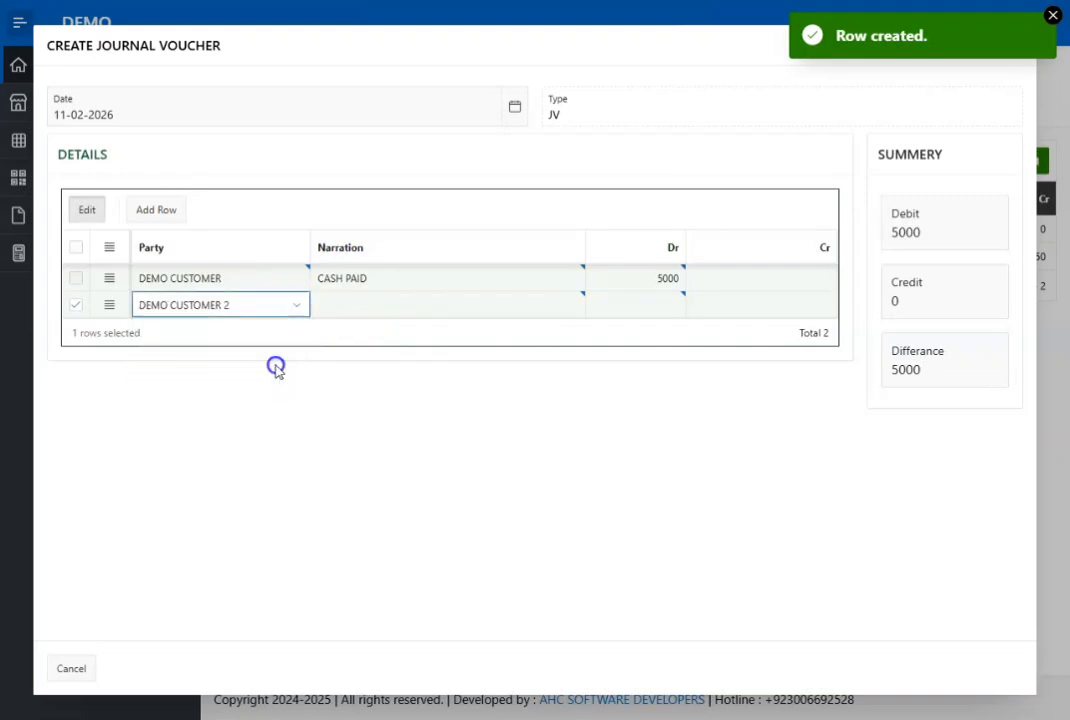
left_click(363, 307)
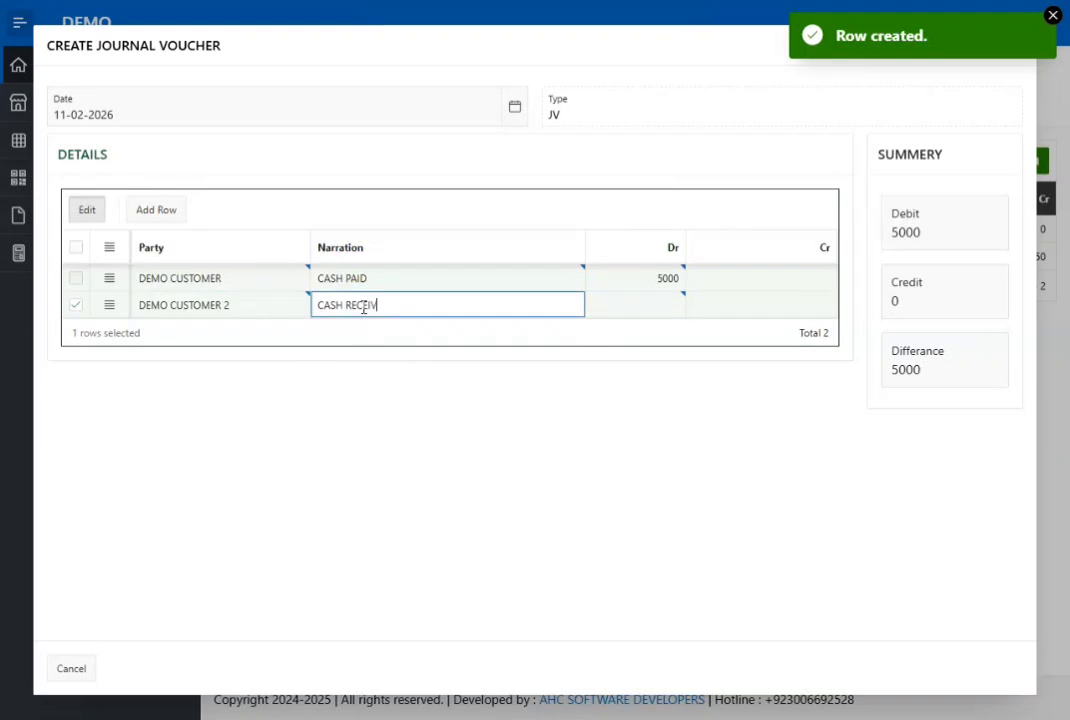
key("Tab")
key("Tab")
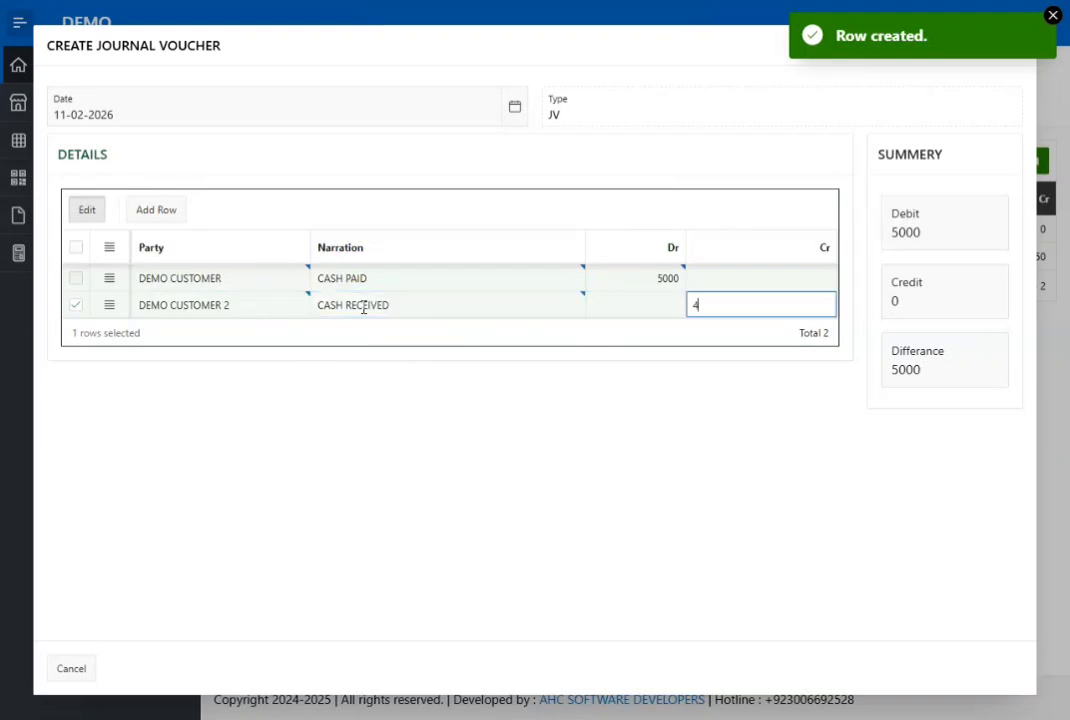
left_click(502, 402)
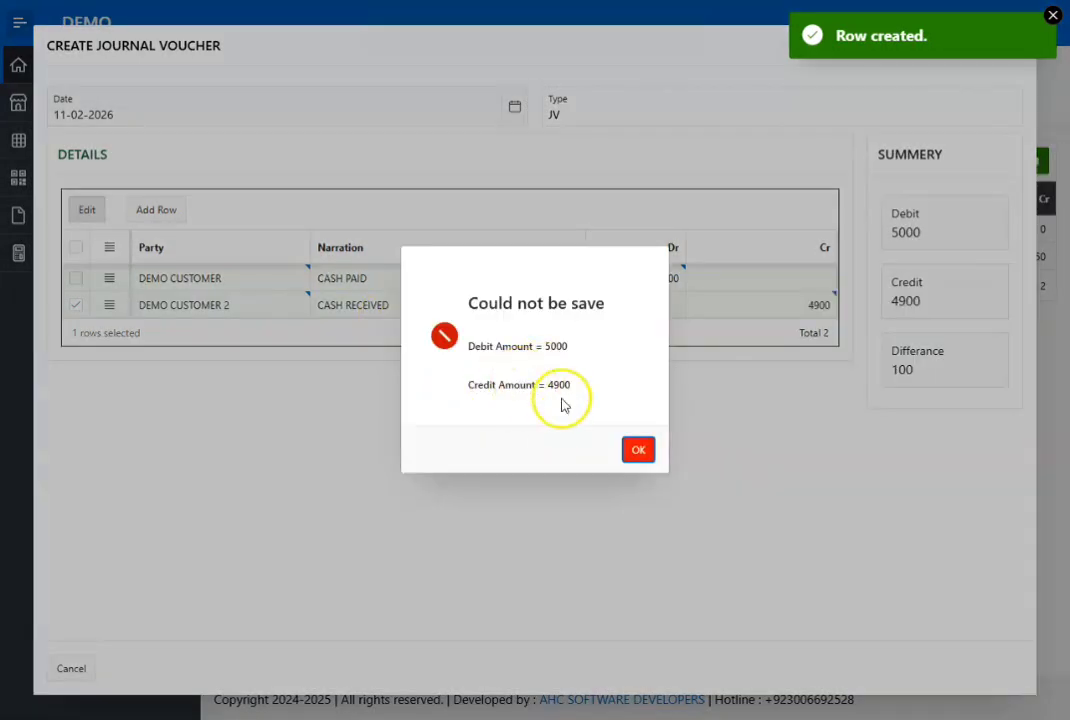
left_click(637, 452)
Set the DEMO CUSTOMER 2 line's credit to 5000 and create the journal voucher
left_click(803, 310)
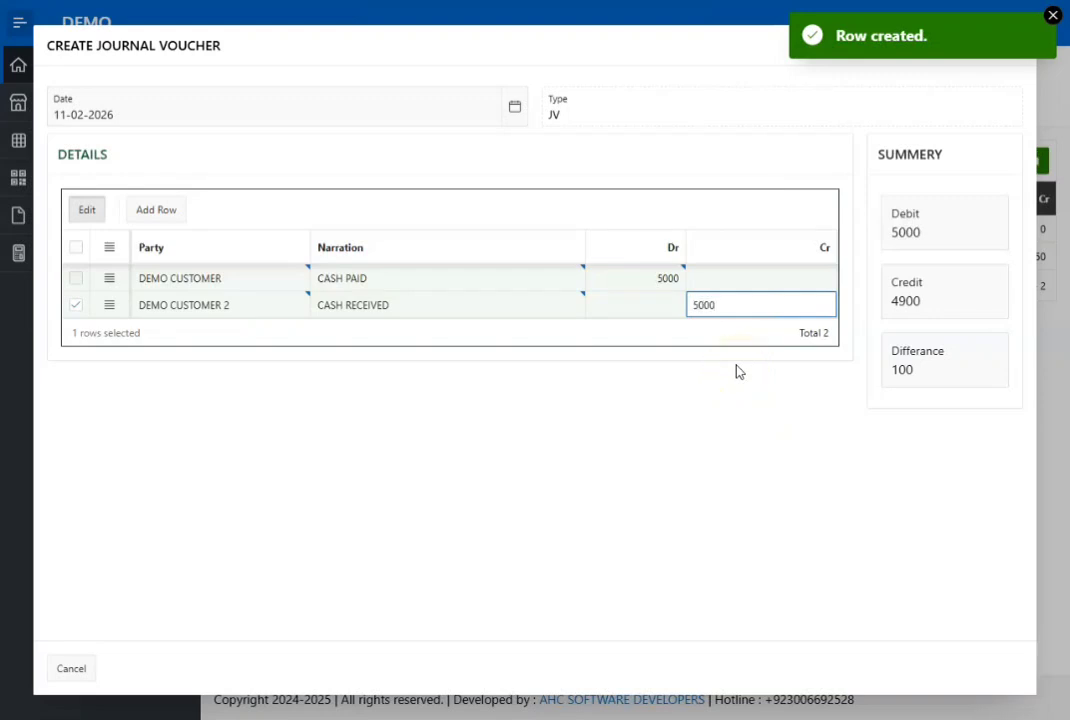
left_click(698, 335)
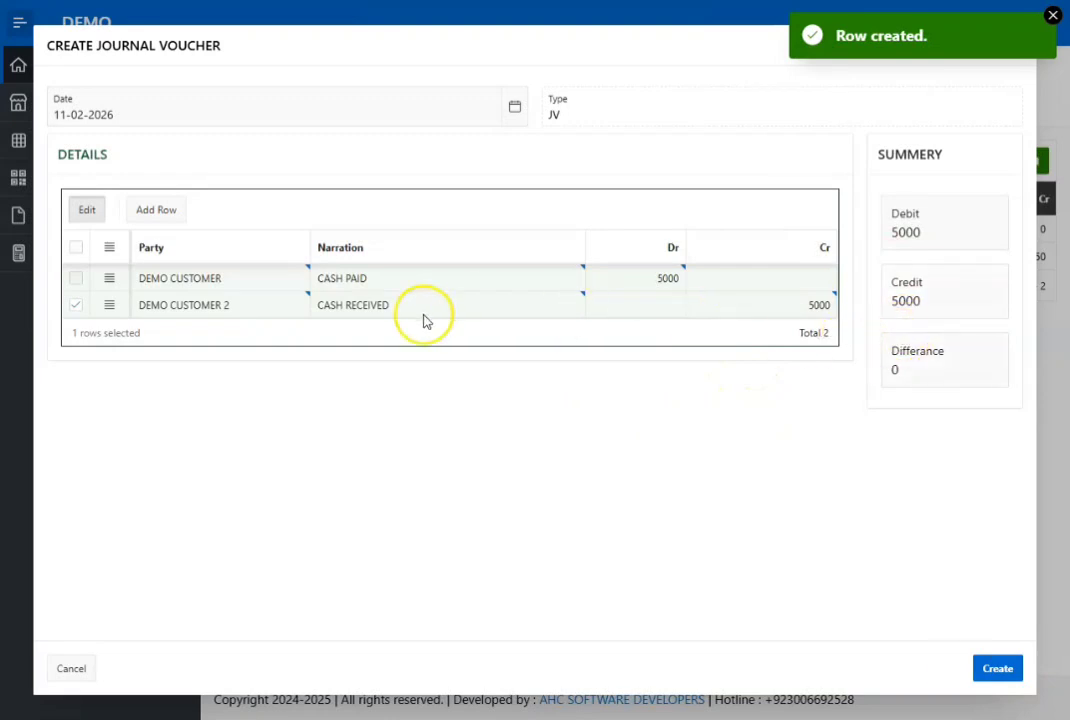
left_click(990, 668)
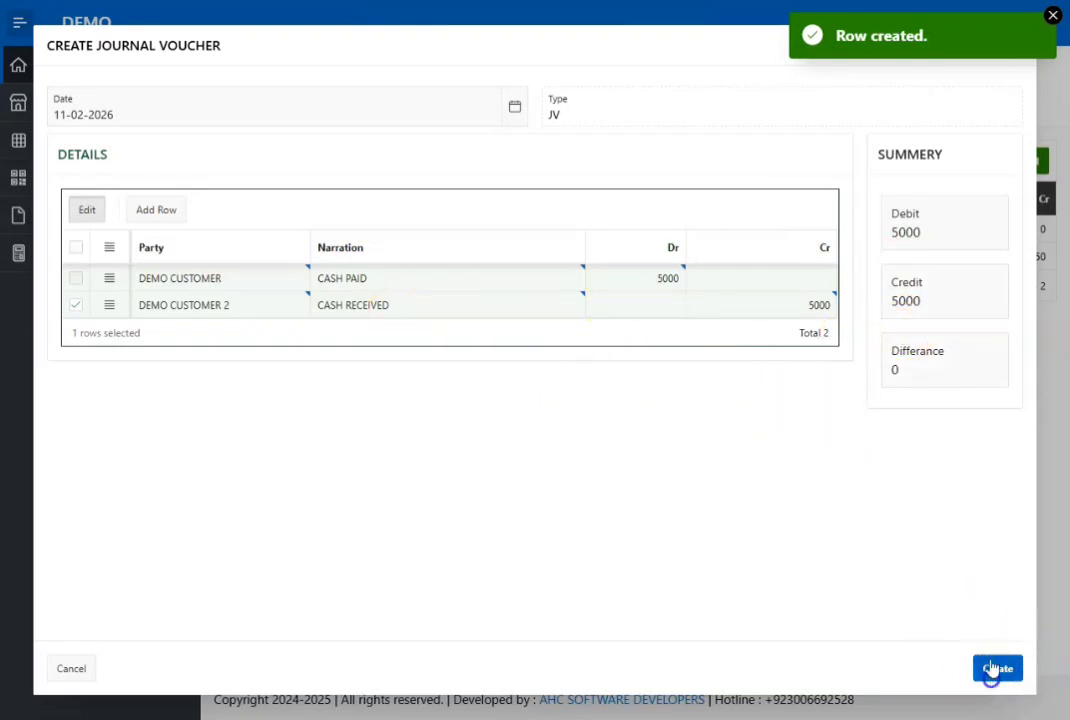